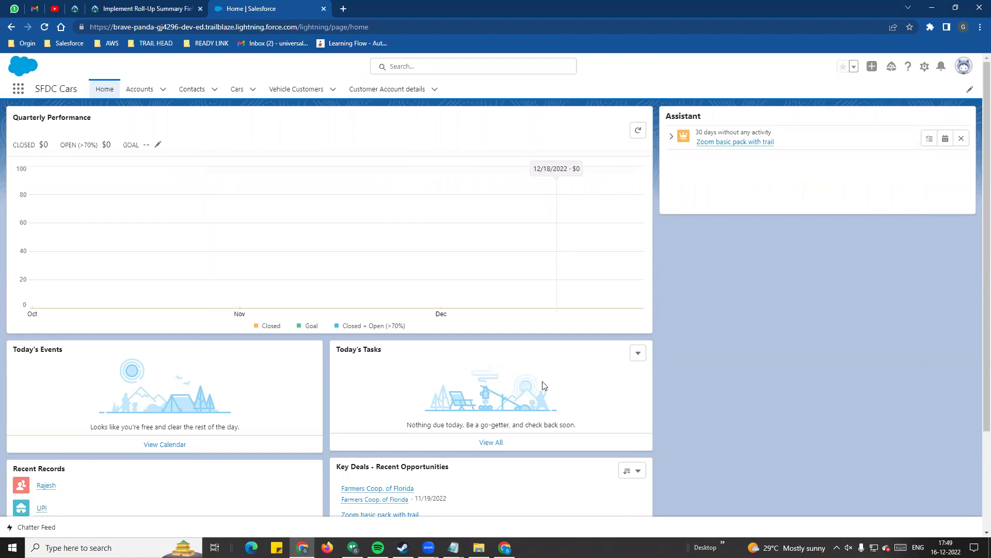
# - Bring up the notes and highlight the 'Rollup summary field' heading
pyautogui.moveTo(454, 548)
pyautogui.click(511, 508)
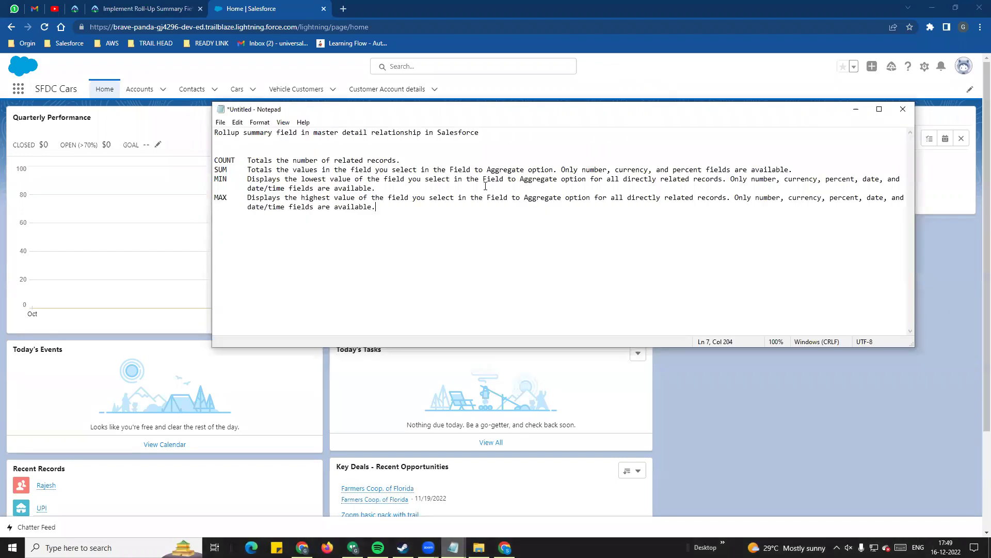
pyautogui.moveTo(215, 134); pyautogui.dragTo(479, 133)
pyautogui.click(299, 140)
pyautogui.moveTo(298, 133); pyautogui.dragTo(312, 133)
pyautogui.click(327, 151)
pyautogui.moveTo(215, 132); pyautogui.dragTo(300, 131)
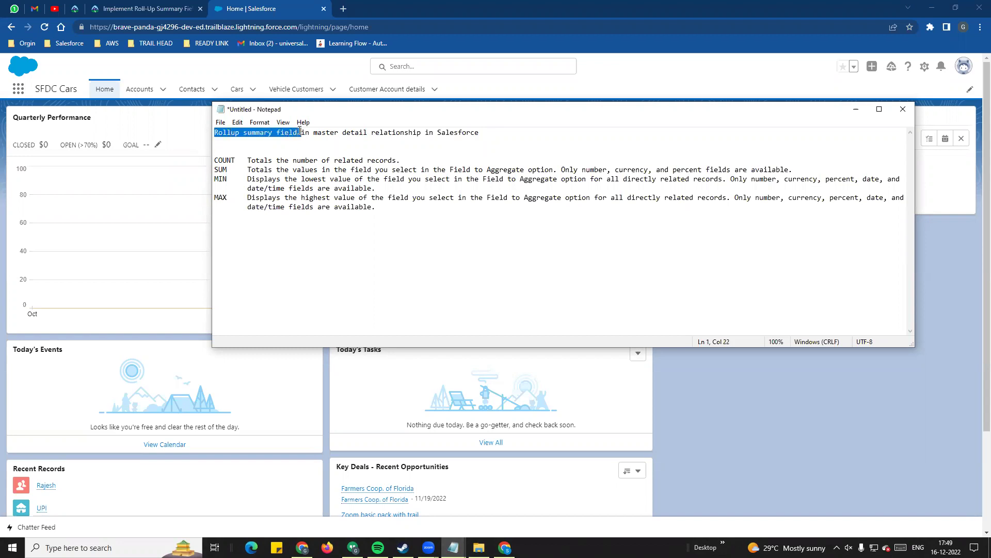
# - From a Vehicle customer record, edit its object and begin a new custom field in Fields & Relationships
pyautogui.click(261, 76)
pyautogui.click(279, 93)
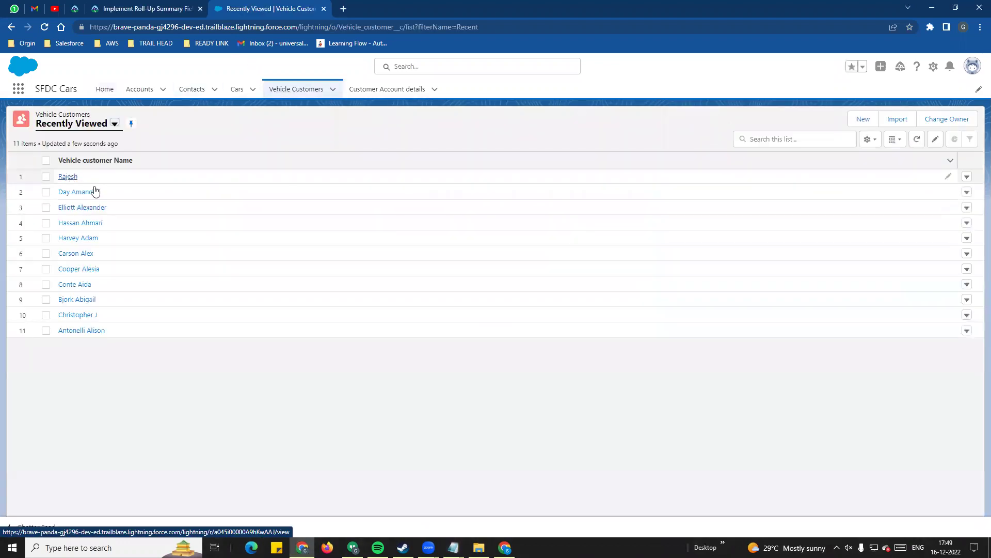
pyautogui.click(67, 176)
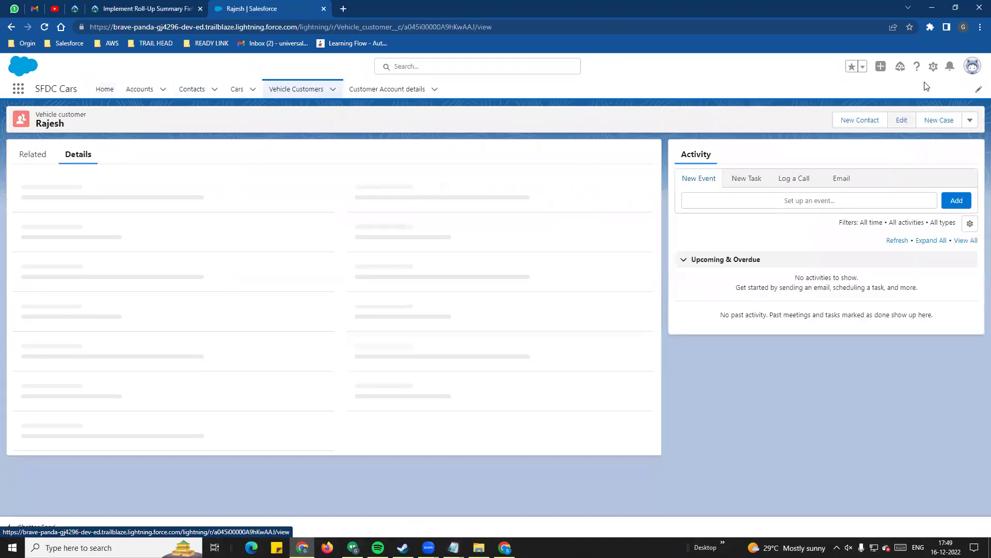
pyautogui.click(933, 67)
pyautogui.click(878, 204)
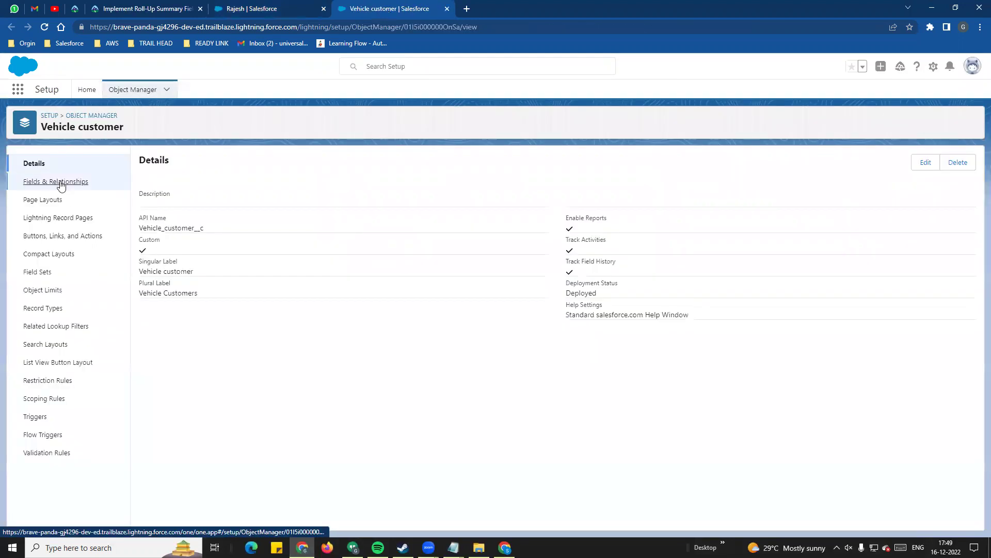
pyautogui.click(57, 182)
pyautogui.click(755, 159)
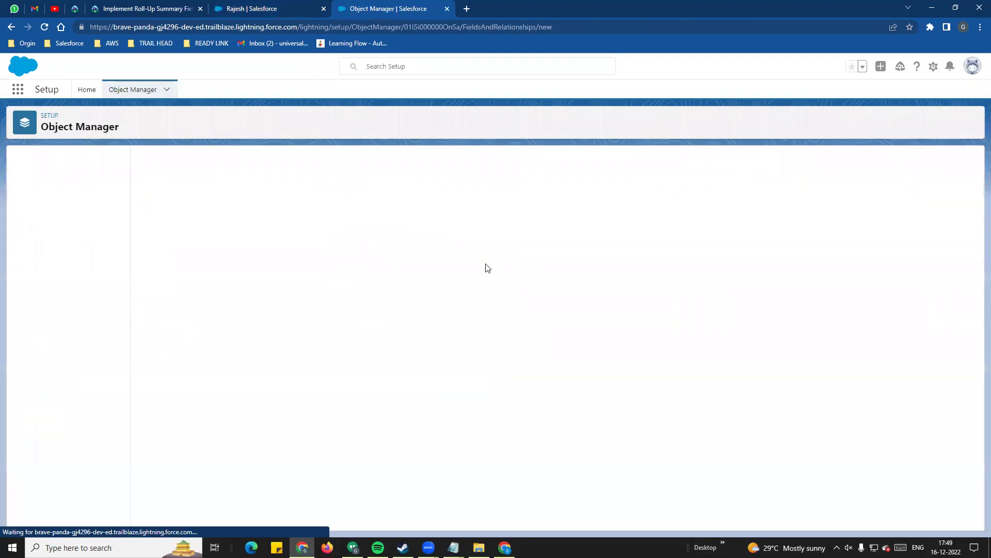
pyautogui.moveTo(154, 329); pyautogui.dragTo(206, 330)
pyautogui.click(188, 338)
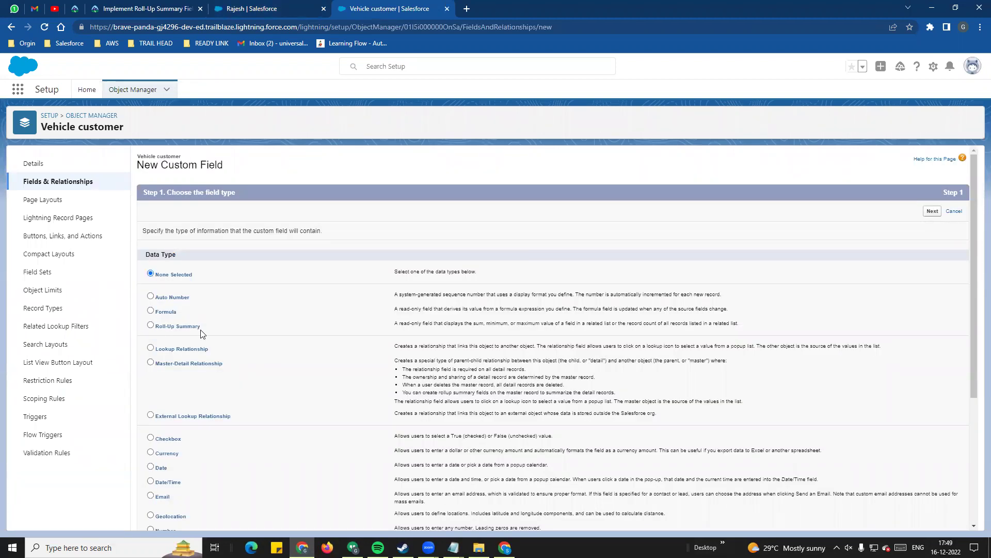
pyautogui.tripleClick(179, 336)
pyautogui.moveTo(394, 326); pyautogui.dragTo(723, 324)
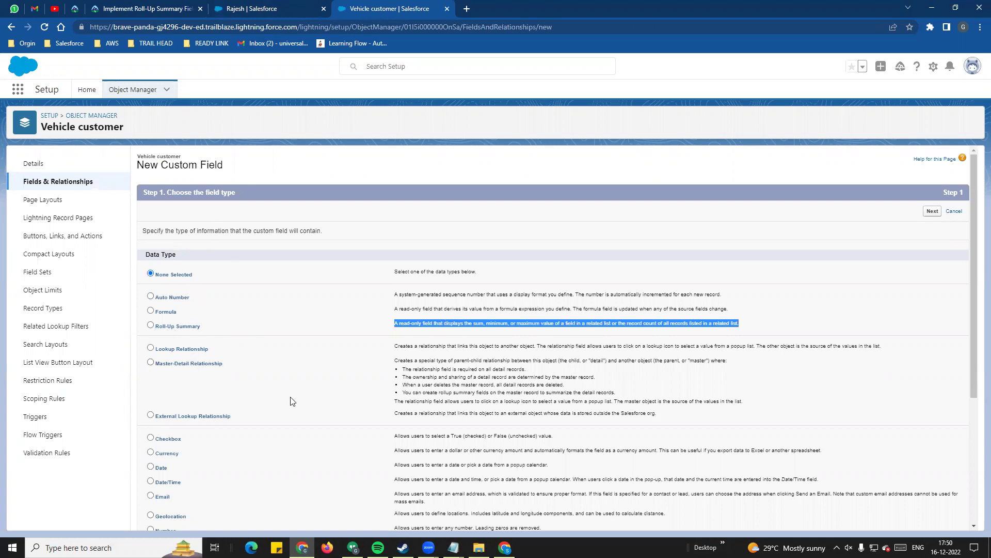
pyautogui.moveTo(453, 547)
pyautogui.click(516, 519)
pyautogui.click(384, 160)
pyautogui.moveTo(343, 135); pyautogui.dragTo(420, 136)
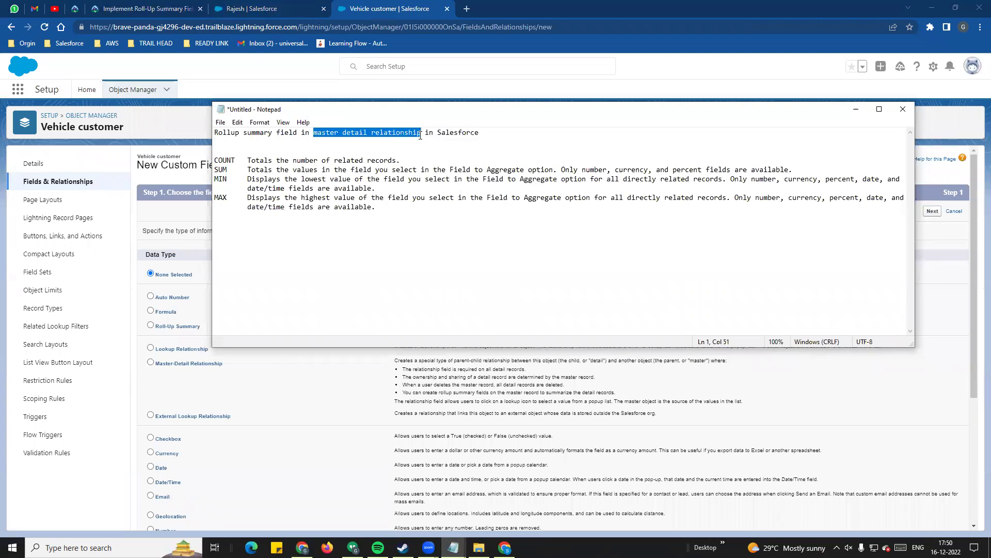
pyautogui.click(362, 148)
pyautogui.moveTo(215, 134); pyautogui.dragTo(471, 139)
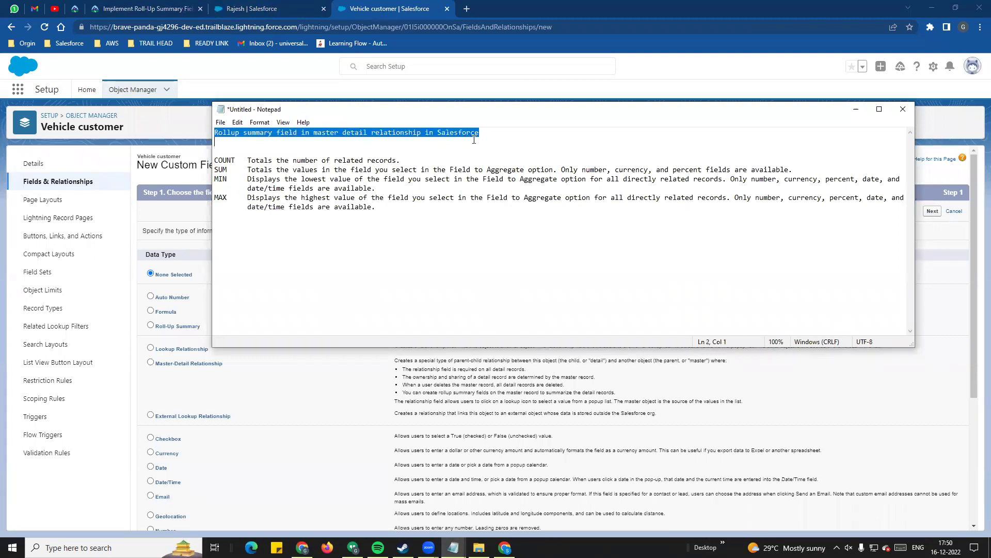
pyautogui.hotkey('alt', 'Tab')
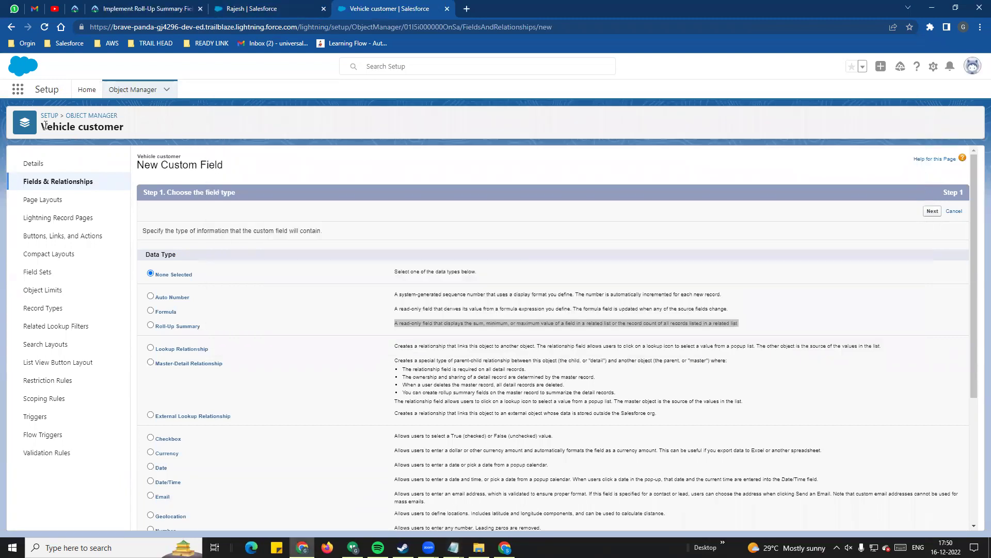
# - Select Roll-Up Summary as the Vehicle customer field type, then move to Object Manager
pyautogui.click(265, 6)
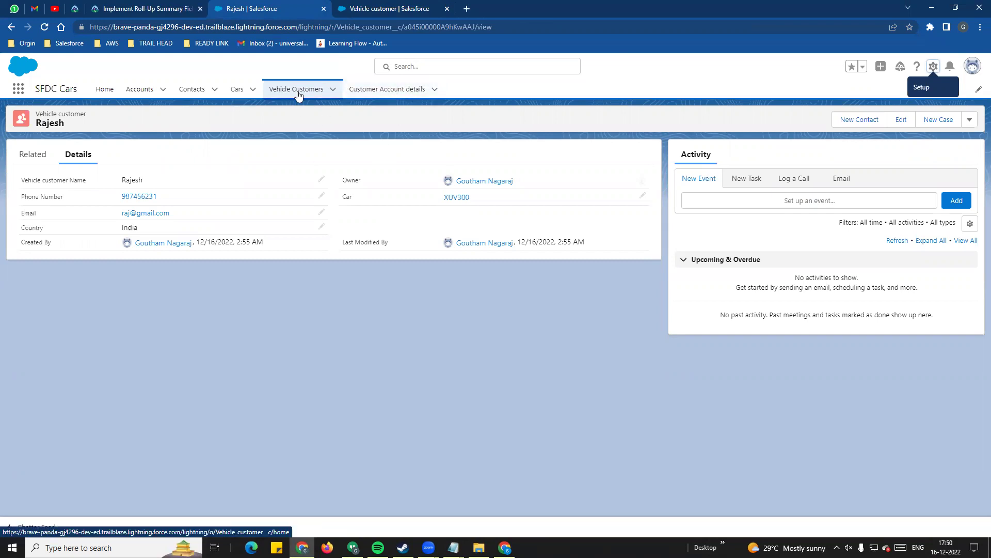
pyautogui.click(369, 7)
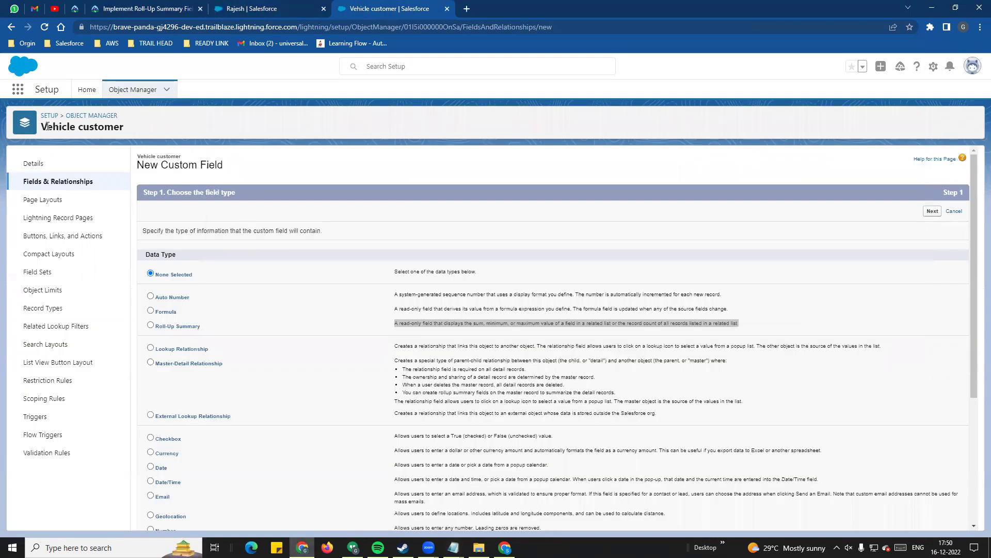
pyautogui.moveTo(158, 326); pyautogui.dragTo(218, 332)
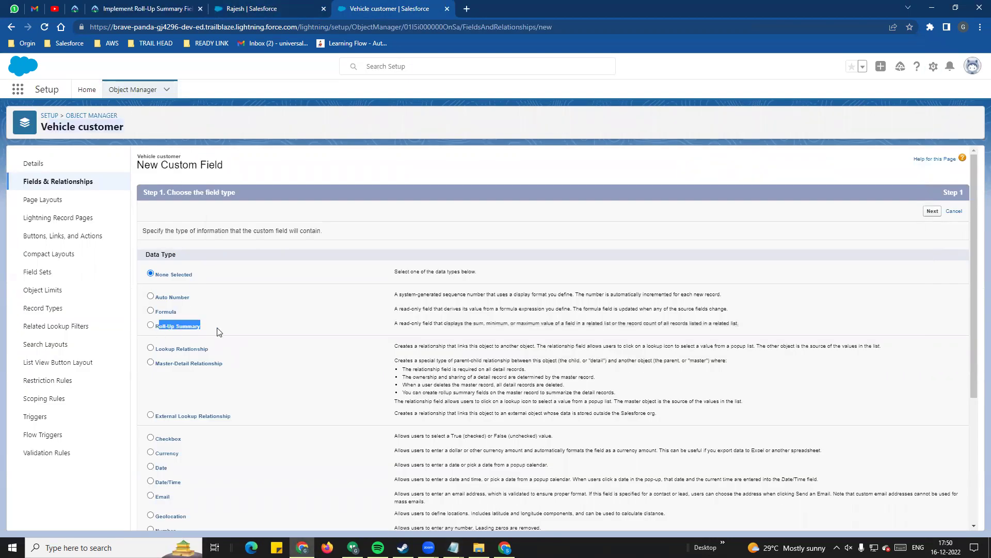
pyautogui.click(151, 331)
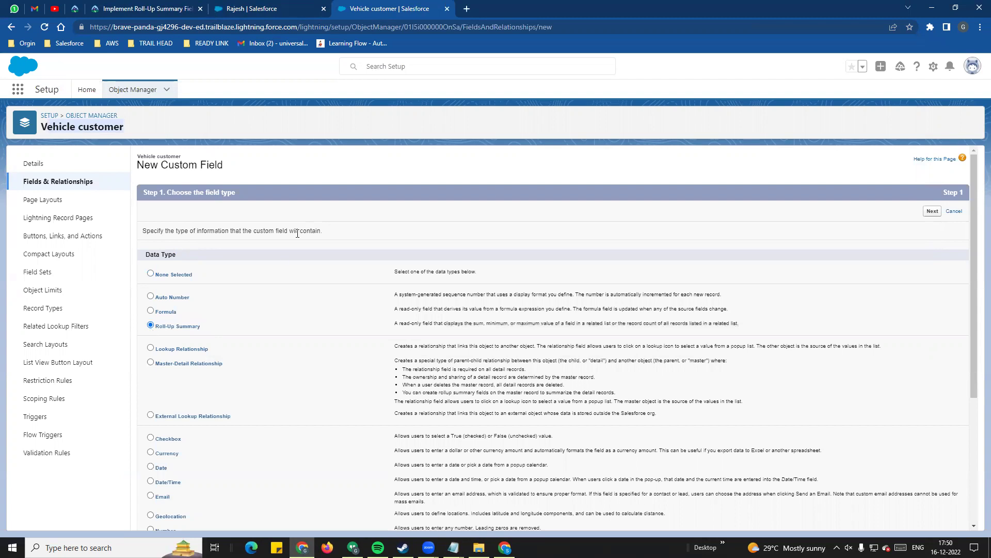
pyautogui.click(135, 91)
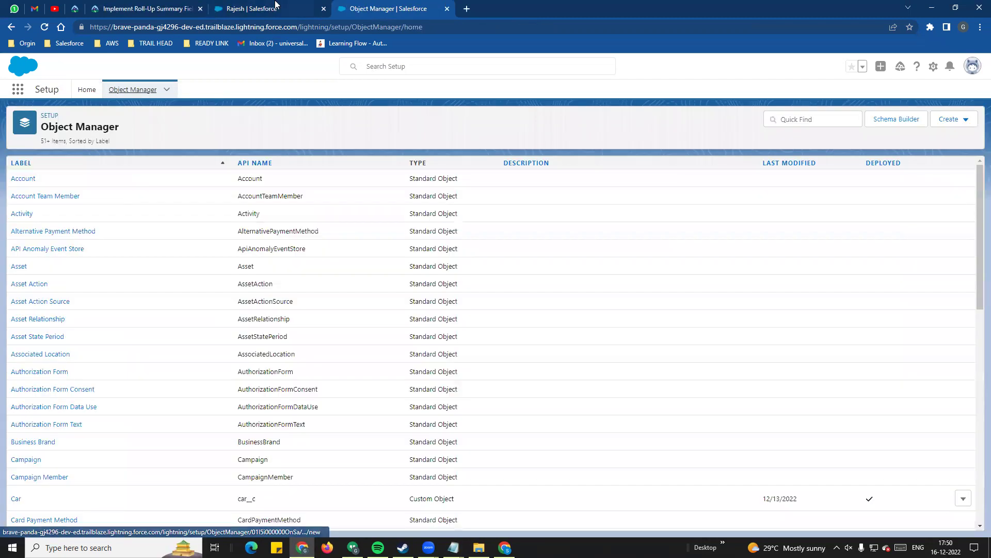
# - Find Customer Account detail in Object Manager and start a new field under its Fields & Relationships
pyautogui.click(275, 5)
pyautogui.click(387, 8)
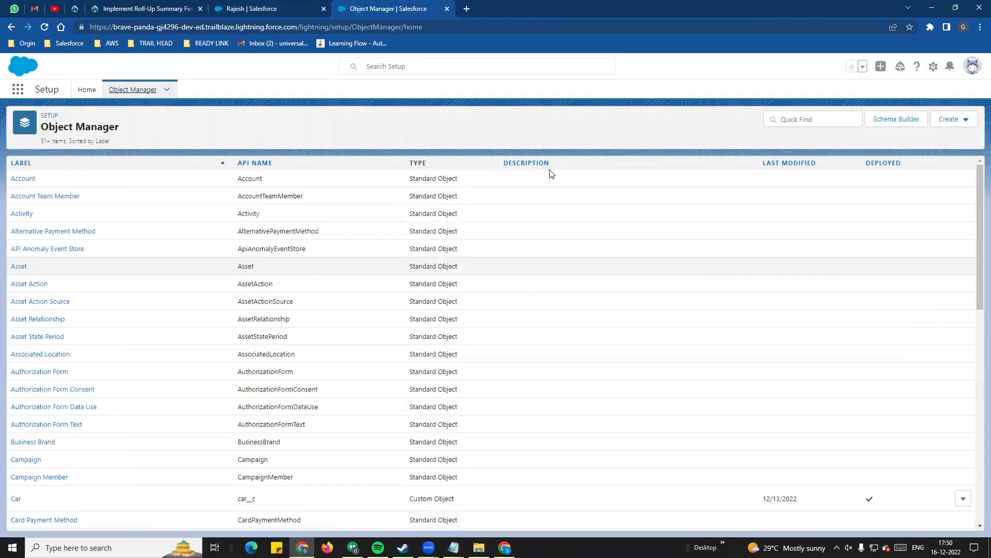
pyautogui.click(786, 124)
pyautogui.write('account')
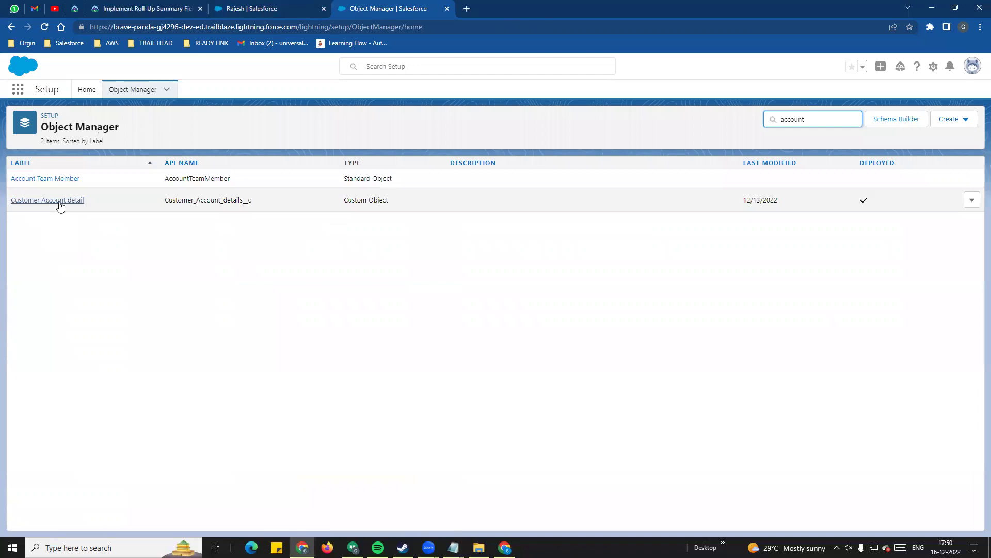
pyautogui.click(288, 200)
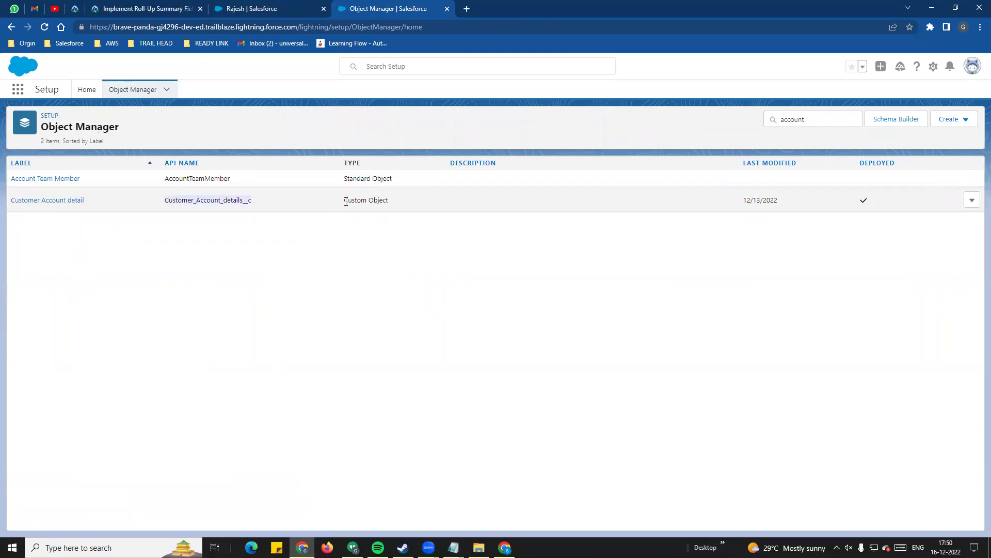
pyautogui.click(55, 201)
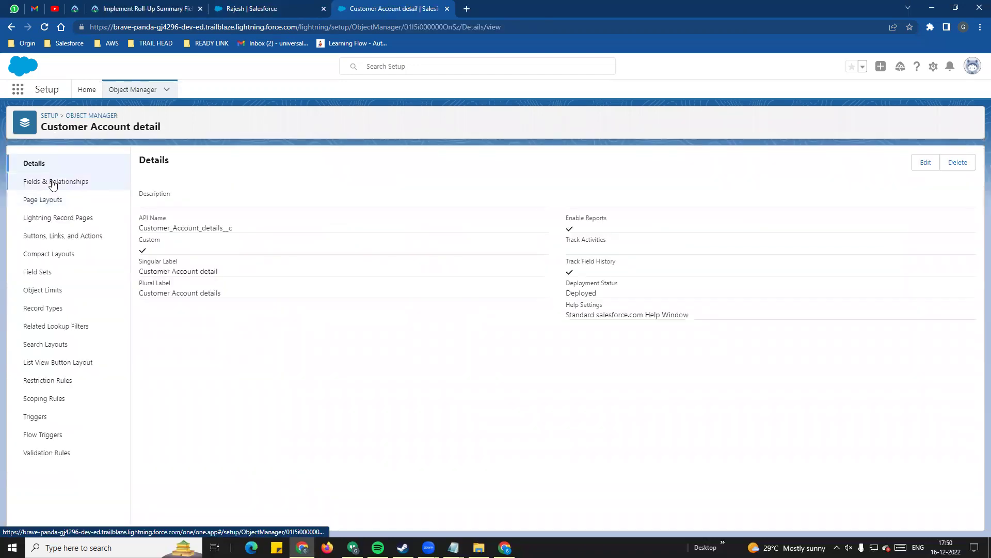
pyautogui.click(53, 182)
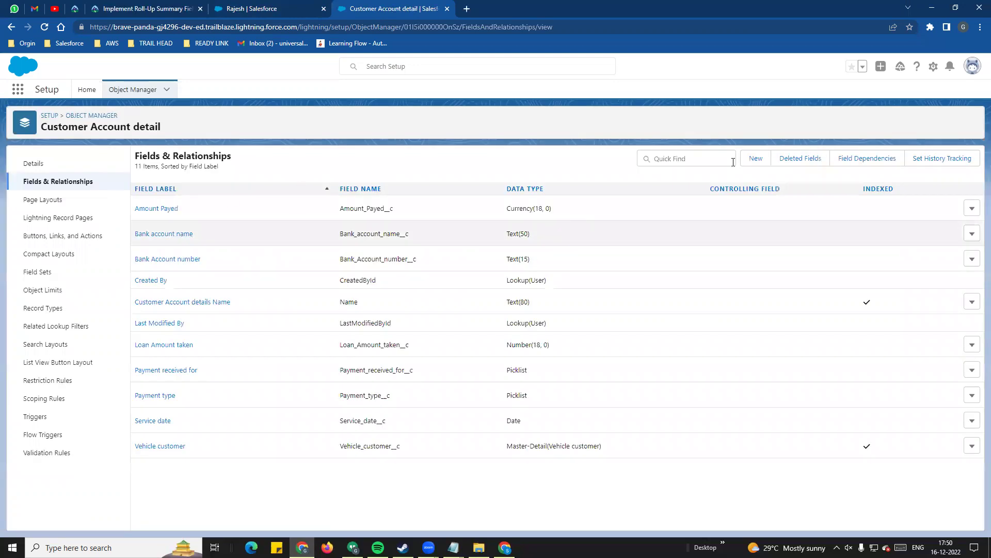
pyautogui.click(762, 161)
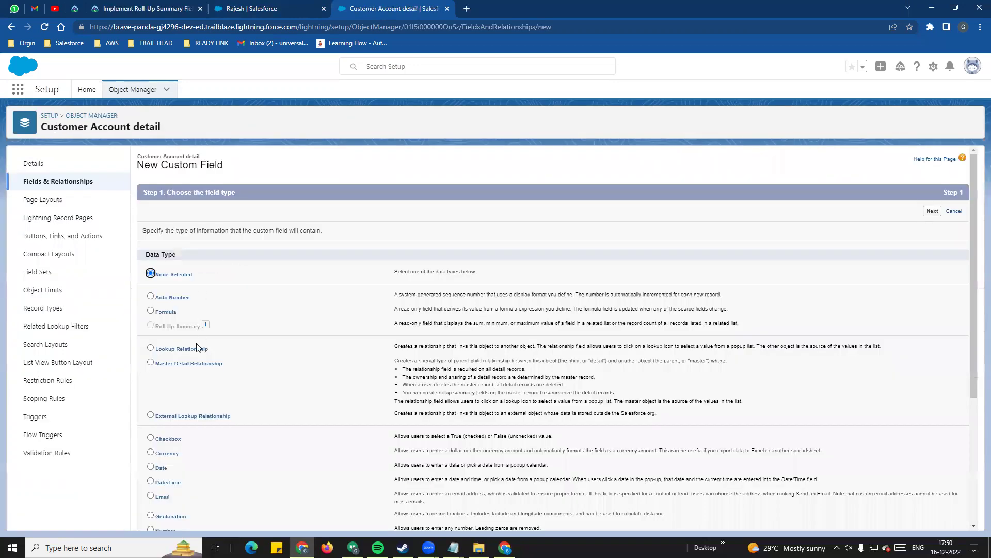
# - Check why Roll-Up Summary is greyed out for Customer Account detail: it is not the master object
pyautogui.moveTo(158, 331); pyautogui.dragTo(203, 329)
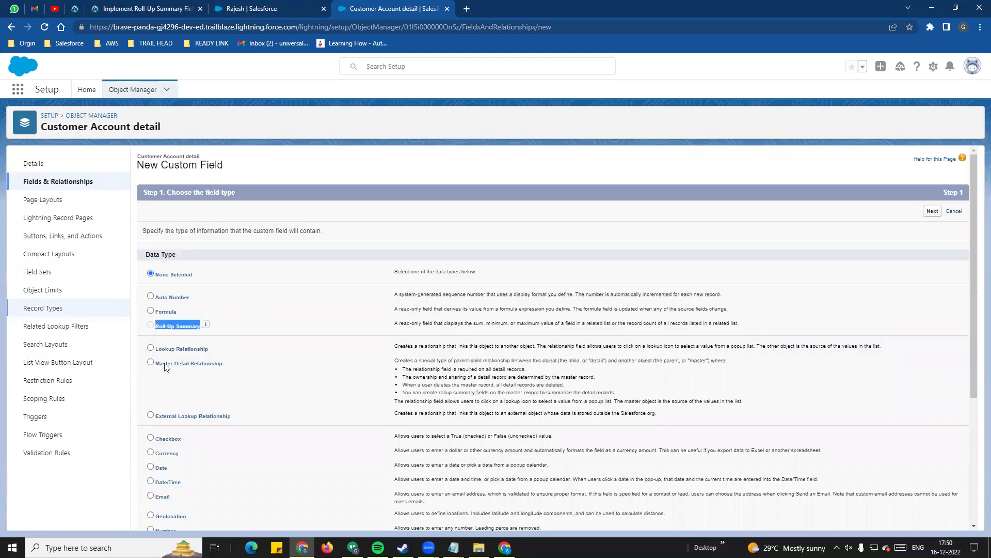
pyautogui.click(206, 327)
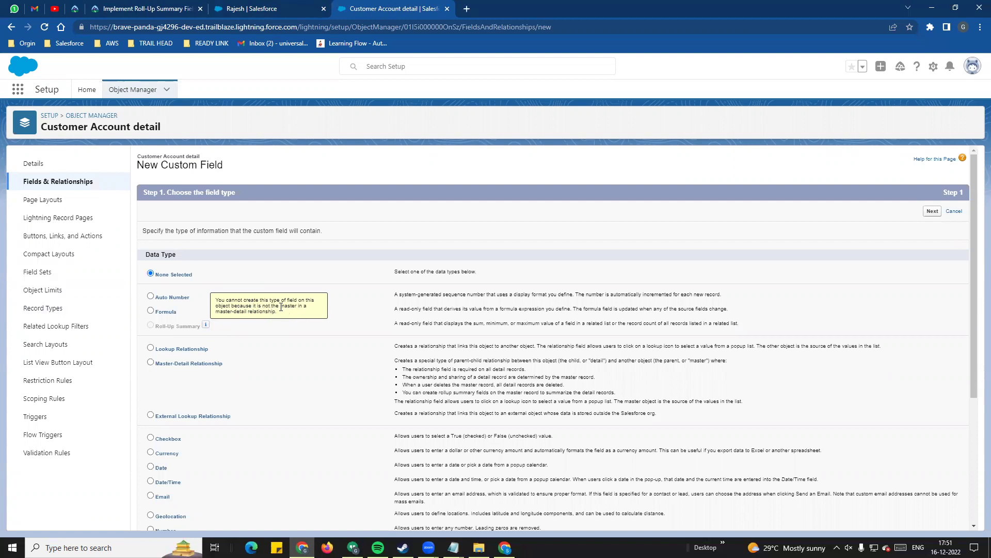
pyautogui.moveTo(303, 316); pyautogui.dragTo(266, 329)
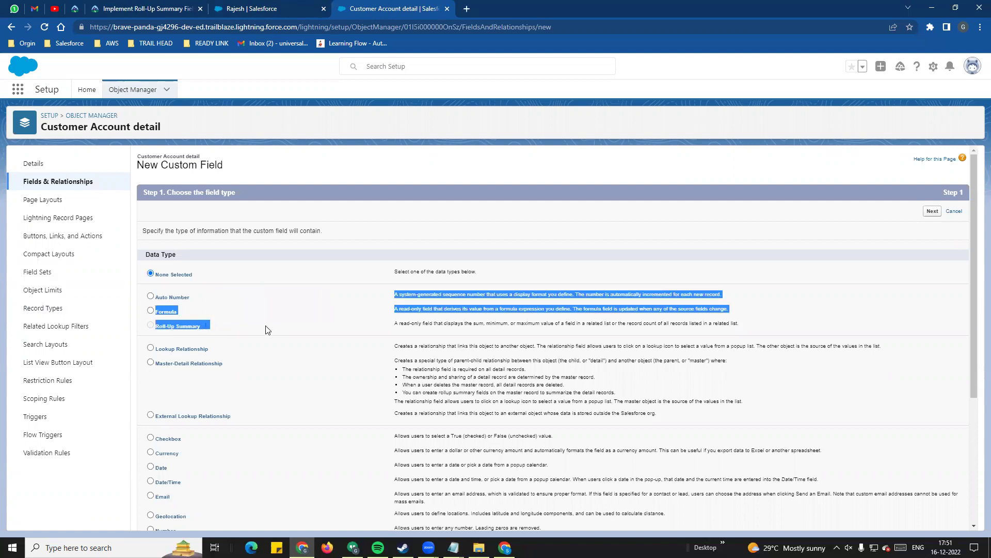
pyautogui.click(44, 128)
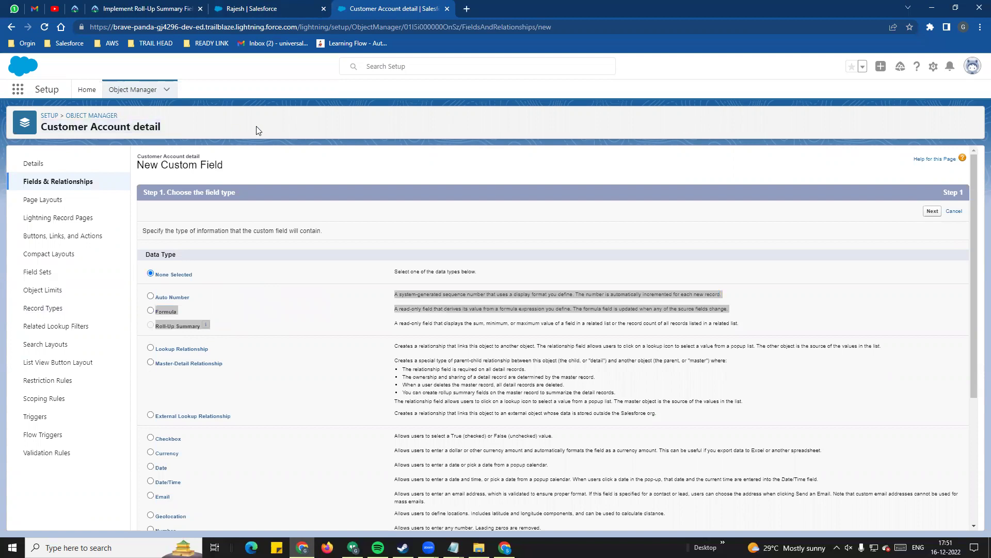
pyautogui.click(304, 148)
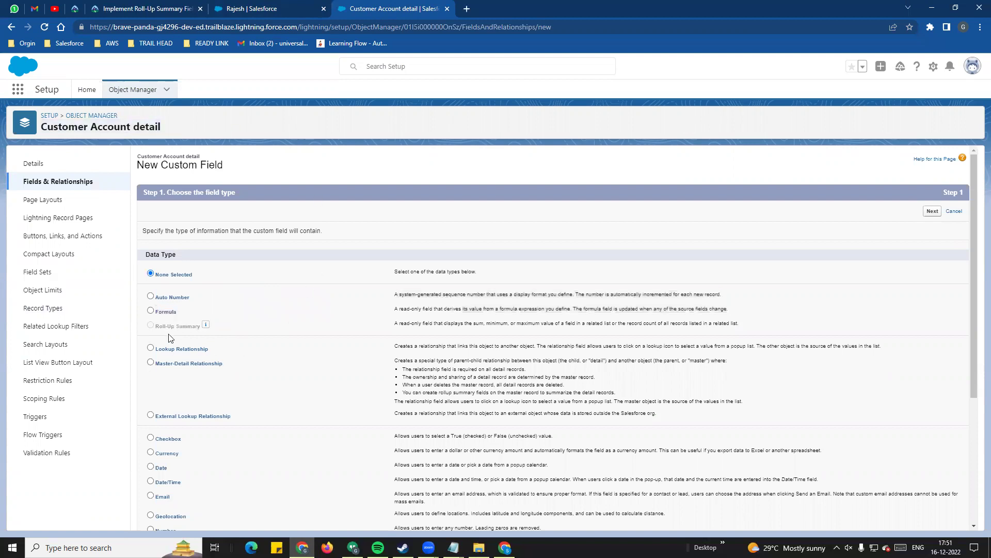
pyautogui.moveTo(158, 331); pyautogui.dragTo(201, 330)
# - Go back to the Vehicle customer record and open the Customer Account details list showing UPI and Gpay
pyautogui.click(291, 12)
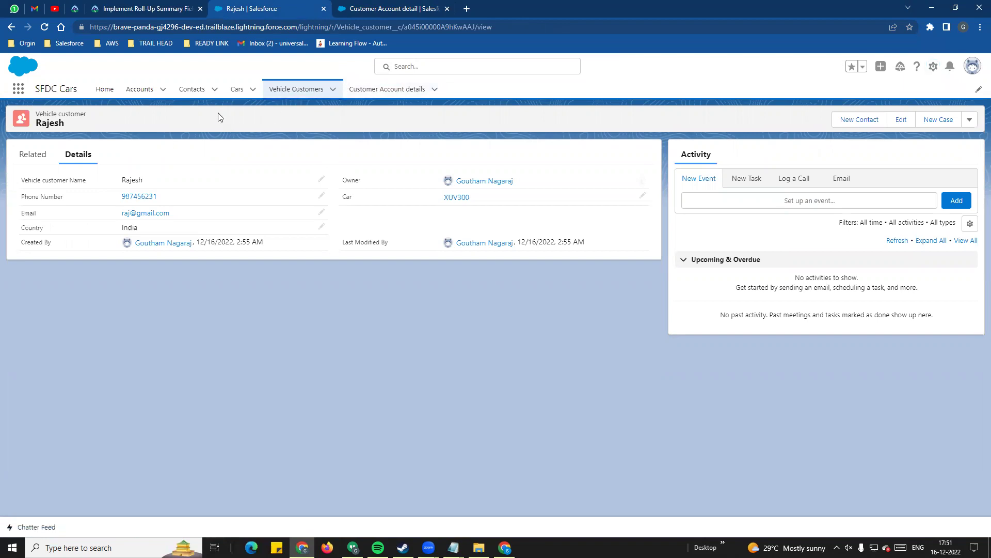
pyautogui.click(386, 93)
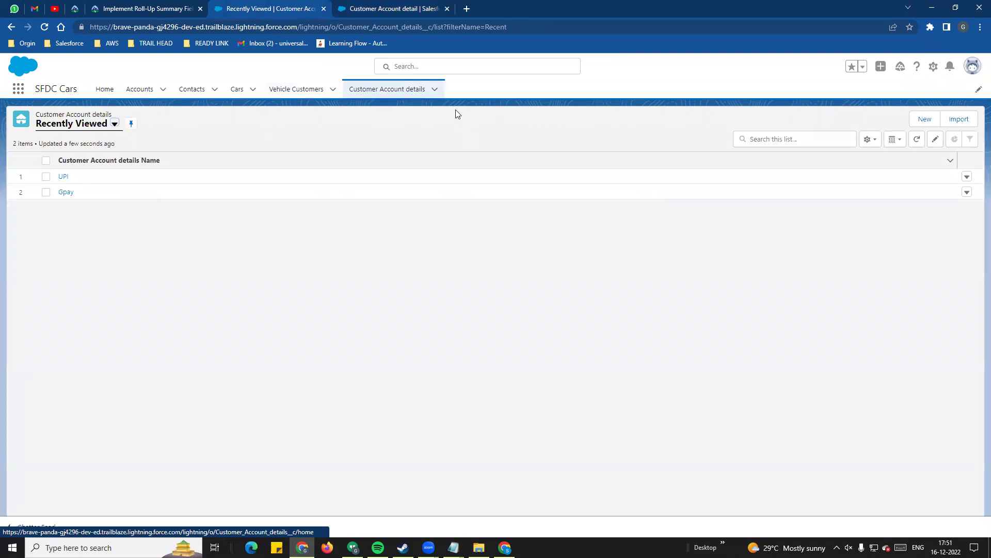
# - Create a new Customer Account detail named Gpay with bank account number and bank name icici
pyautogui.click(924, 120)
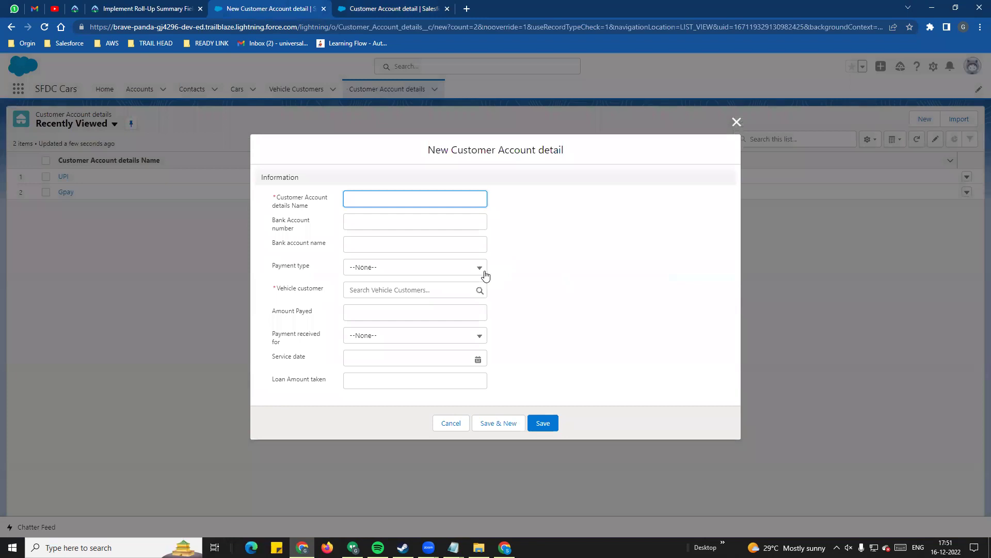
pyautogui.click(377, 185)
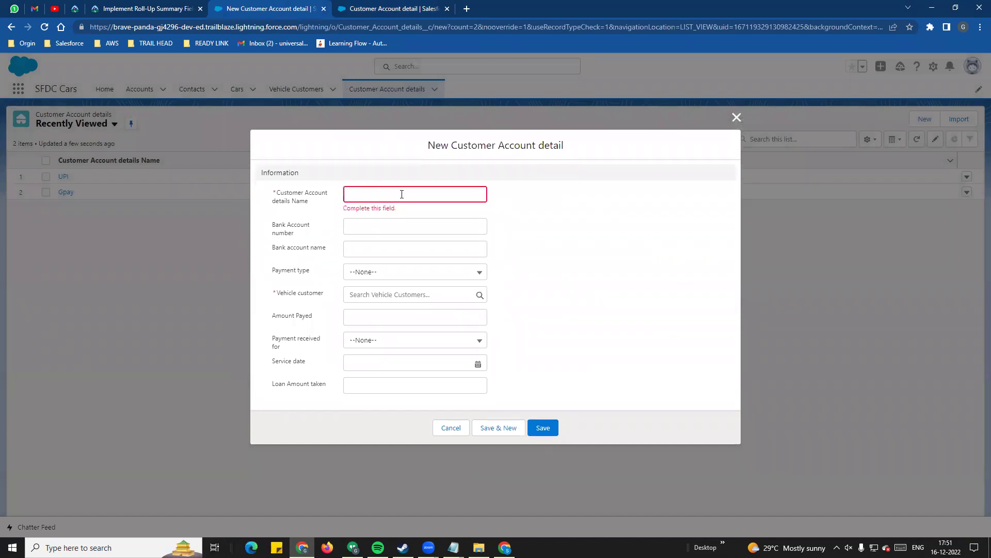
pyautogui.click(368, 194)
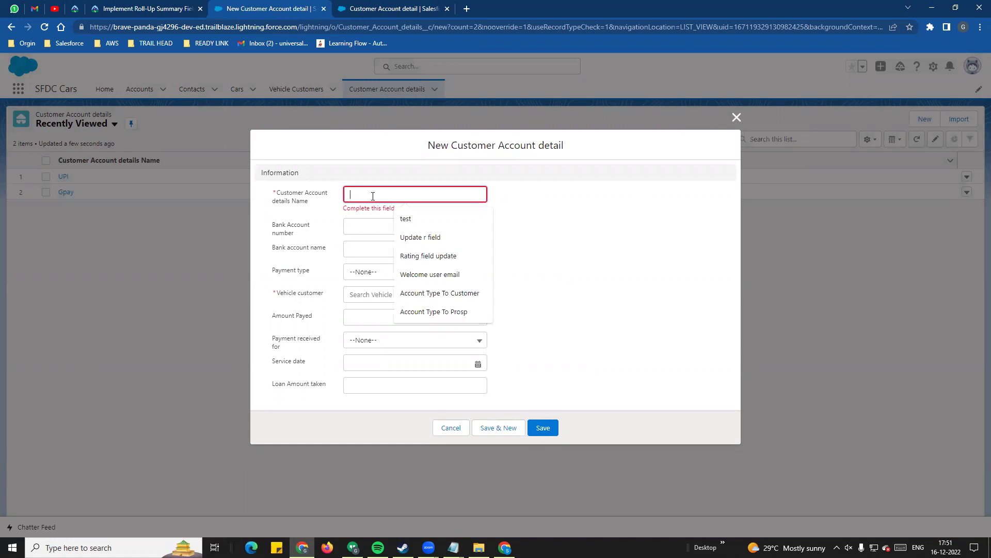
pyautogui.write('Gpay')
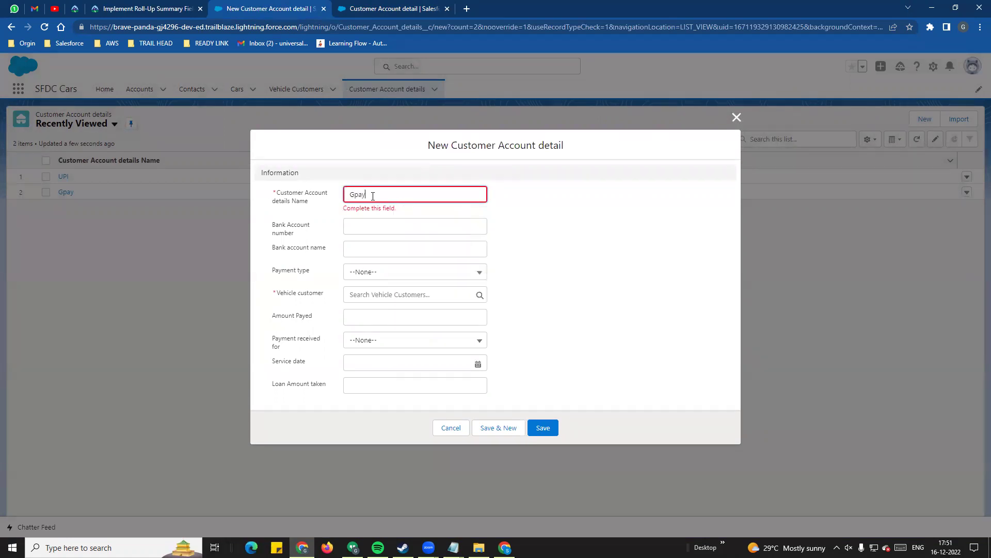
pyautogui.click(387, 227)
pyautogui.click(393, 257)
pyautogui.click(390, 250)
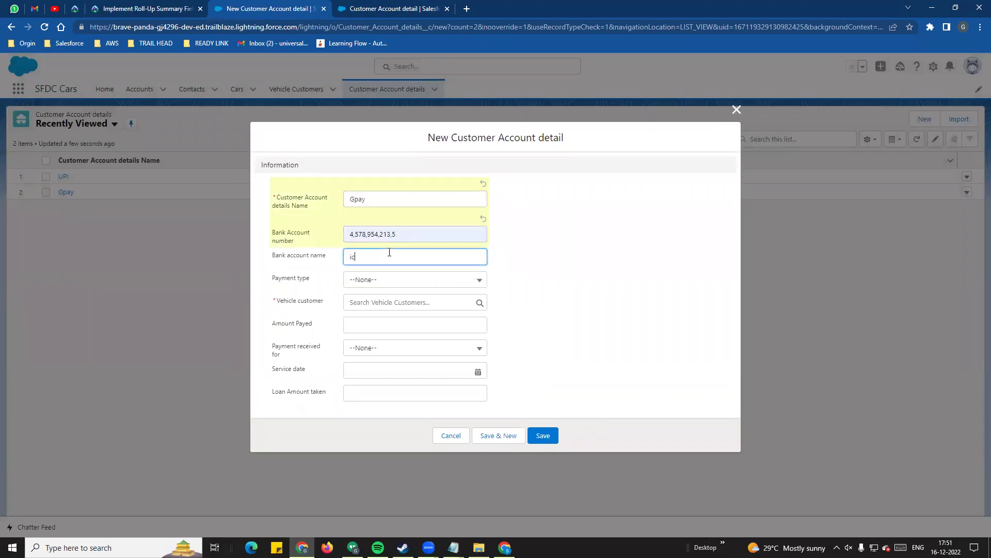
# - Set the payment type to Others and link the record to the vehicle customer
pyautogui.click(368, 279)
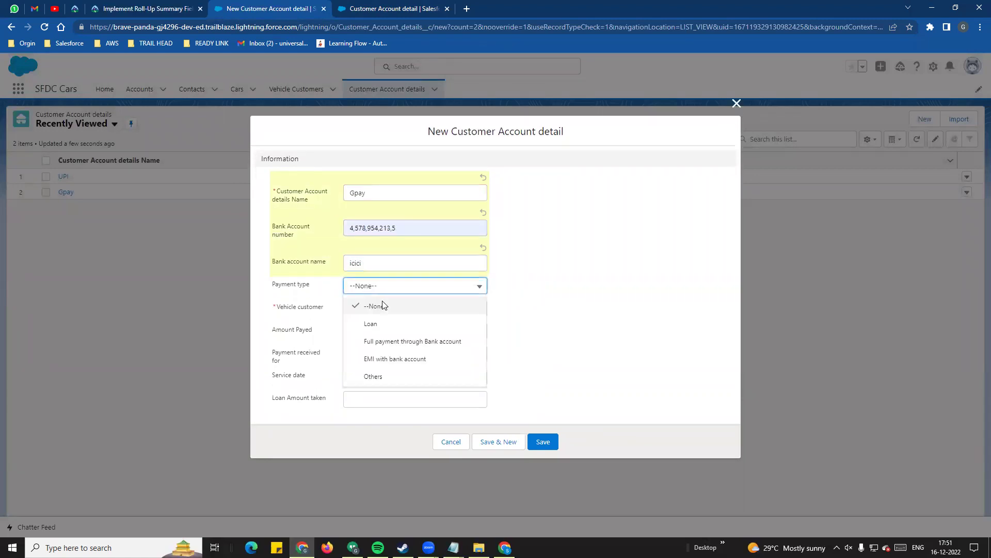
pyautogui.click(372, 374)
pyautogui.click(374, 316)
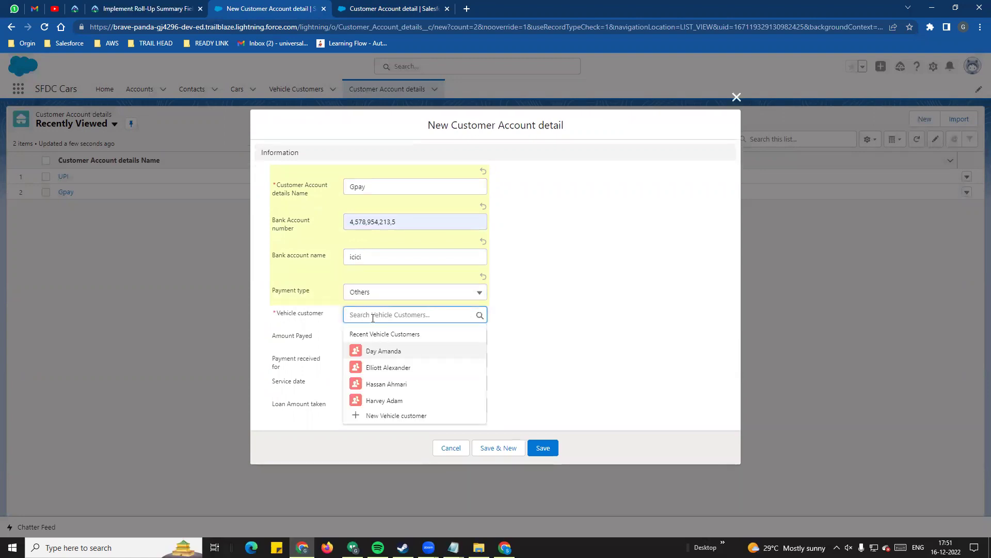
pyautogui.click(376, 353)
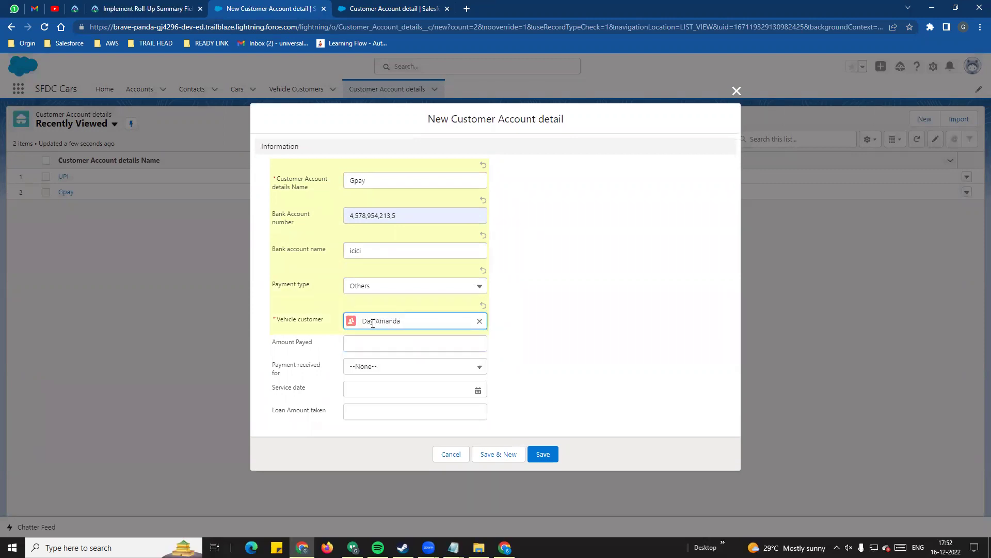
# - Enter Amount Payed $1,000, received for Service, with Service date 12/16/2022
pyautogui.click(384, 345)
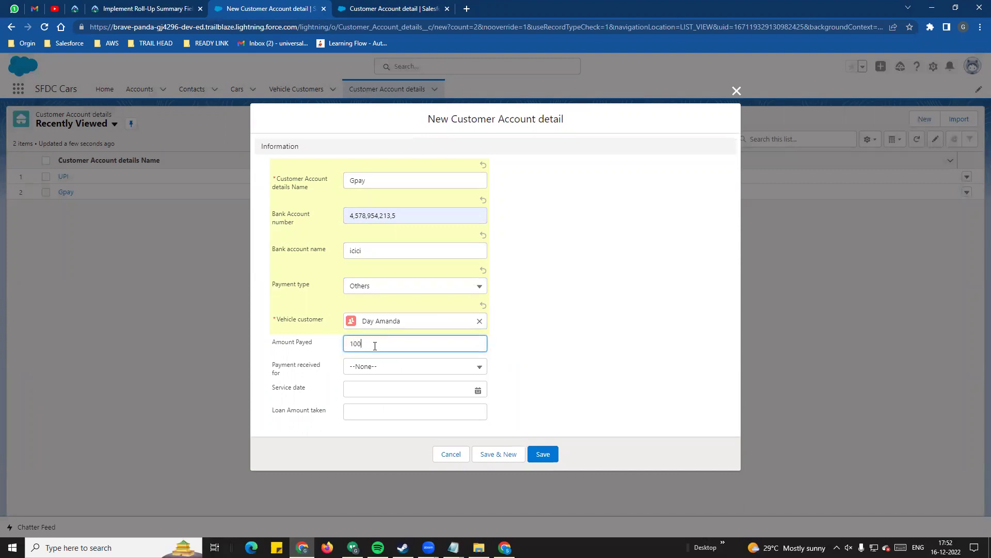
pyautogui.click(595, 333)
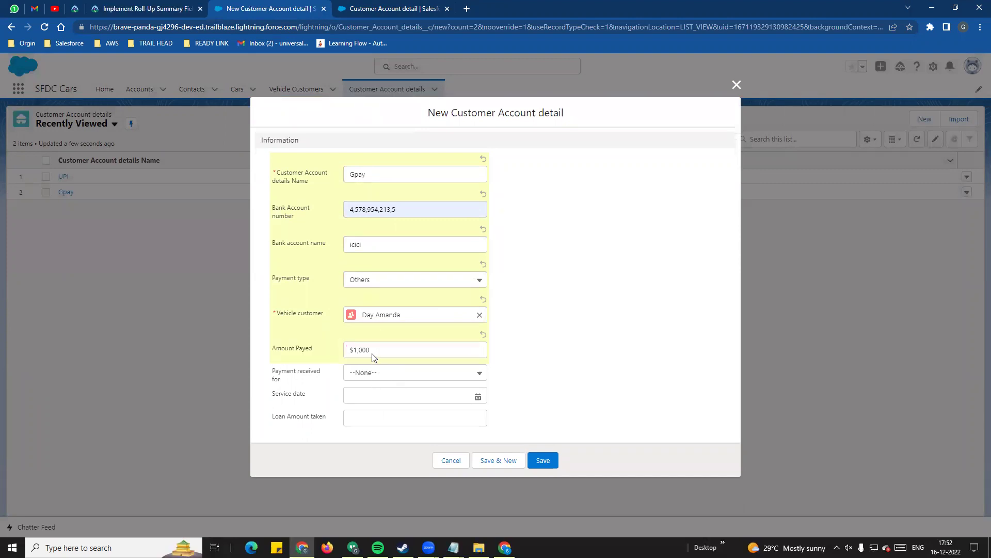
pyautogui.click(356, 376)
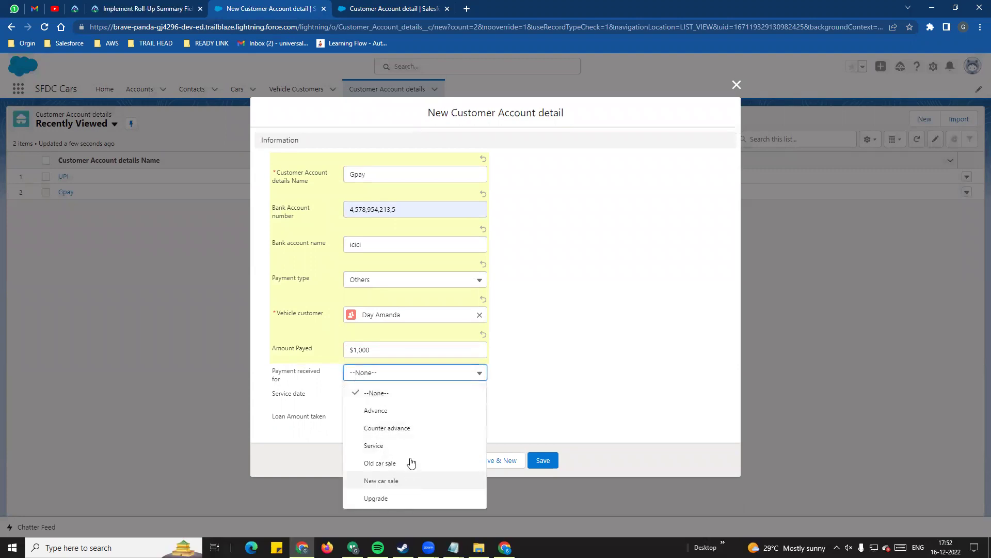
pyautogui.click(397, 445)
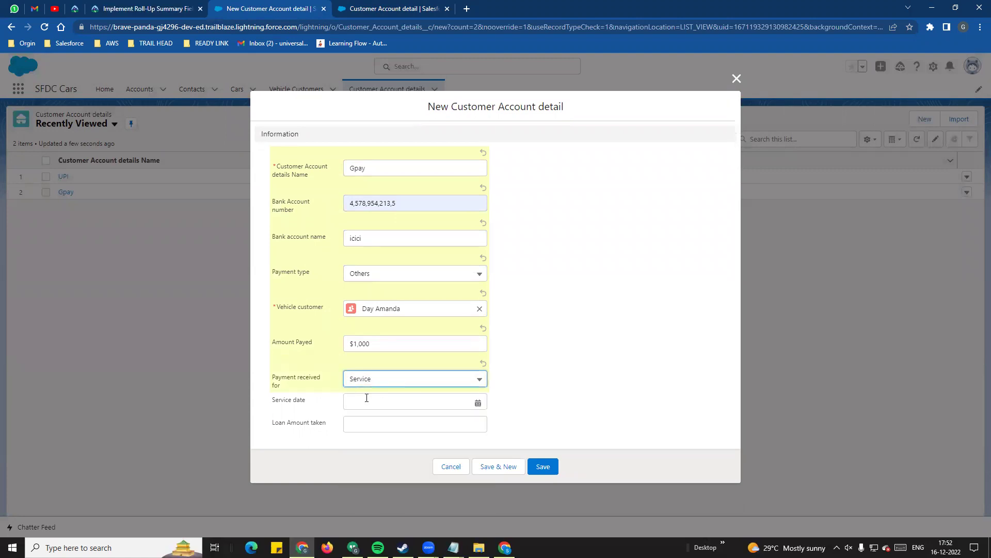
pyautogui.click(303, 416)
pyautogui.click(479, 405)
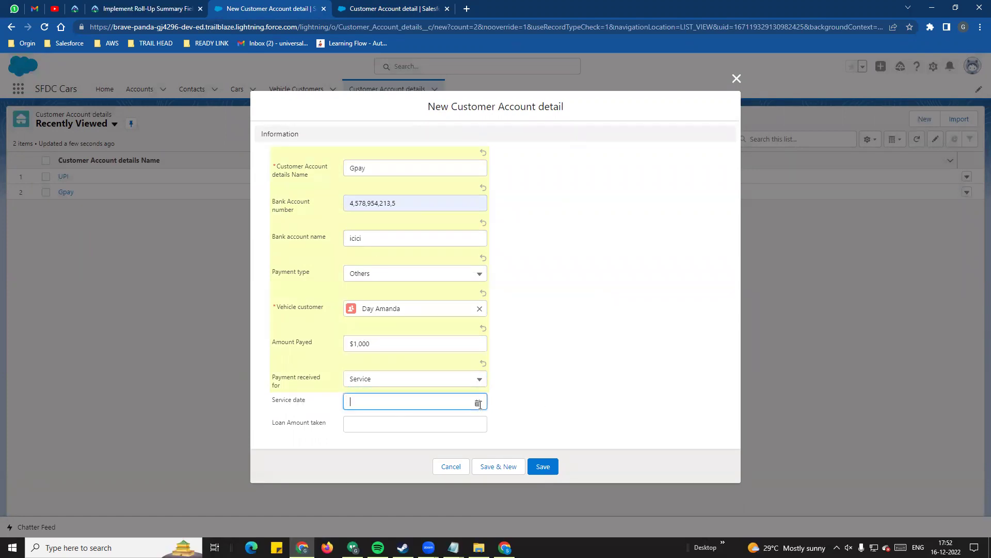
pyautogui.click(457, 305)
# - Leave the loan amount blank, check the linked vehicle customer, and save the Gpay record
pyautogui.click(381, 436)
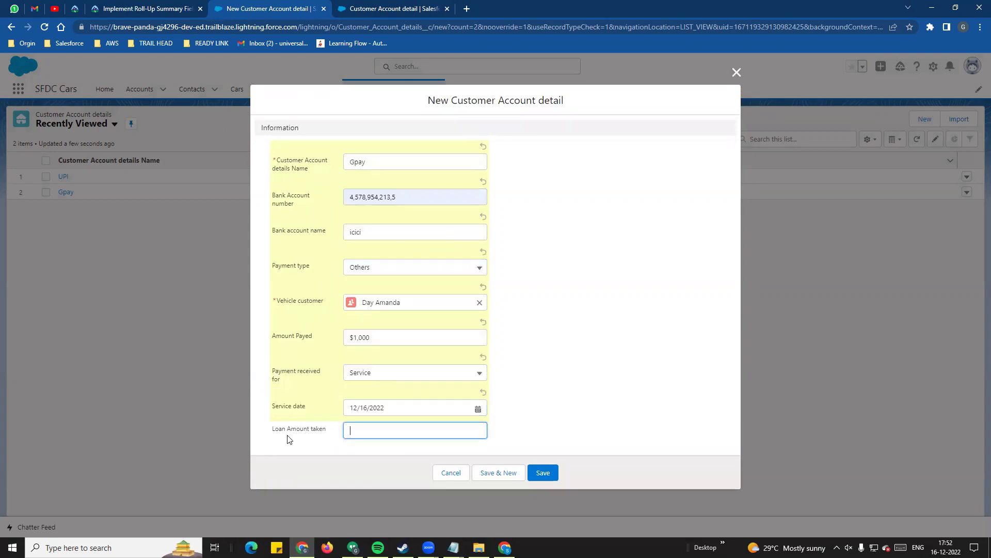
pyautogui.click(626, 394)
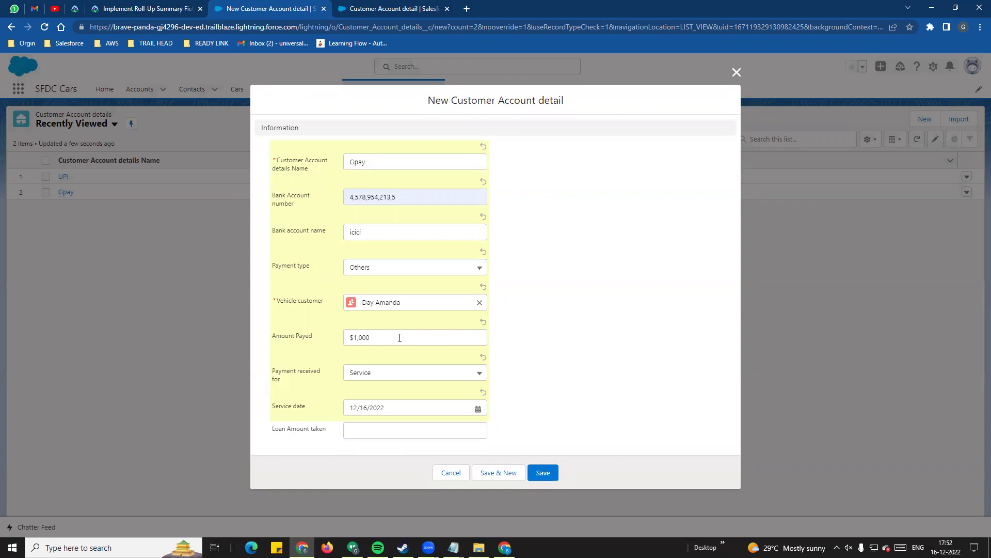
pyautogui.moveTo(362, 306); pyautogui.dragTo(405, 306)
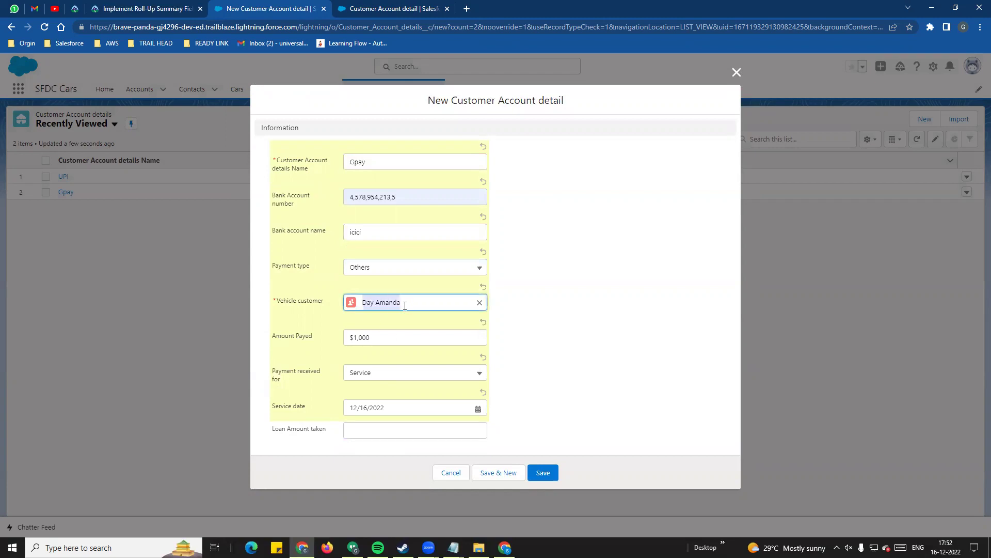
pyautogui.click(376, 339)
pyautogui.click(332, 347)
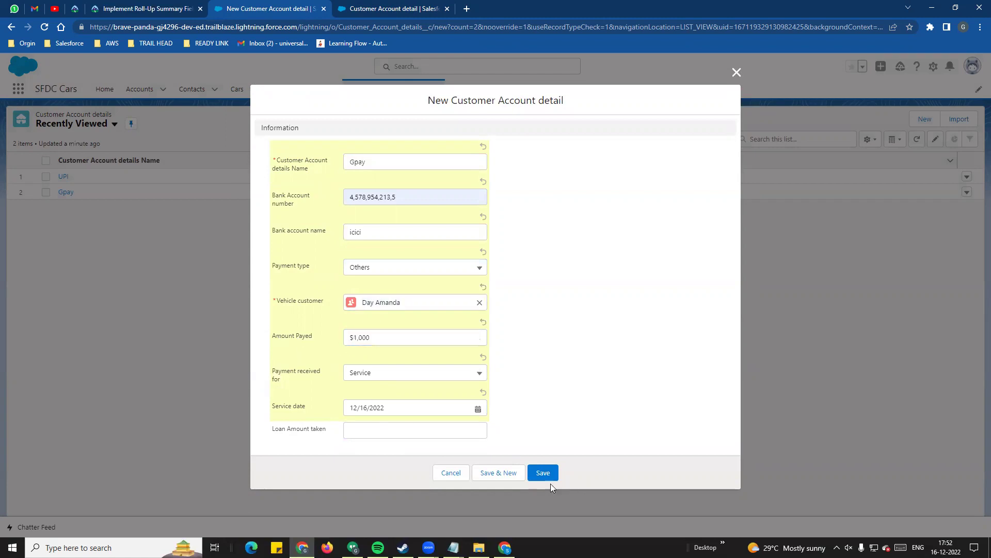
pyautogui.click(539, 473)
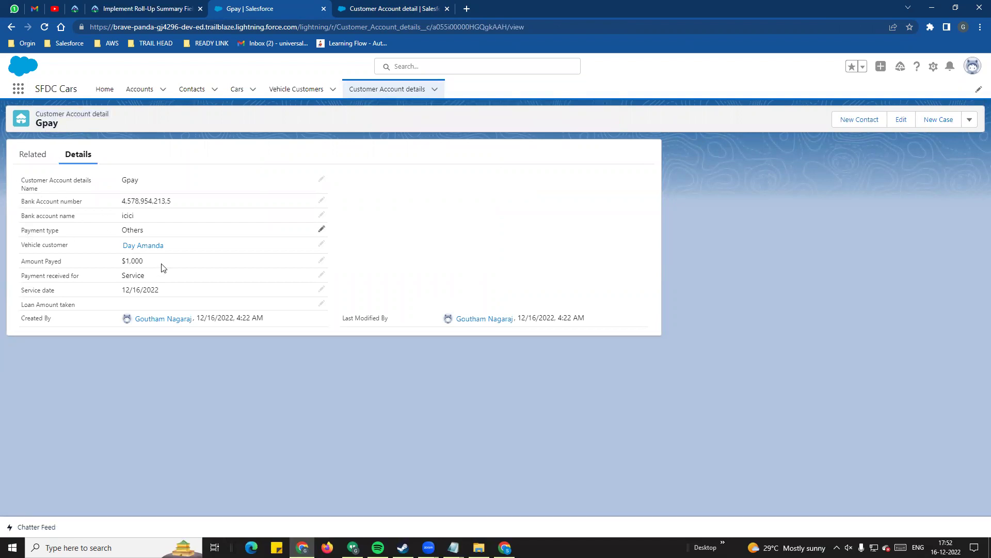
# - Preview the Gpay record's linked vehicle customer, then open the Vehicle Customers list
pyautogui.moveTo(132, 251)
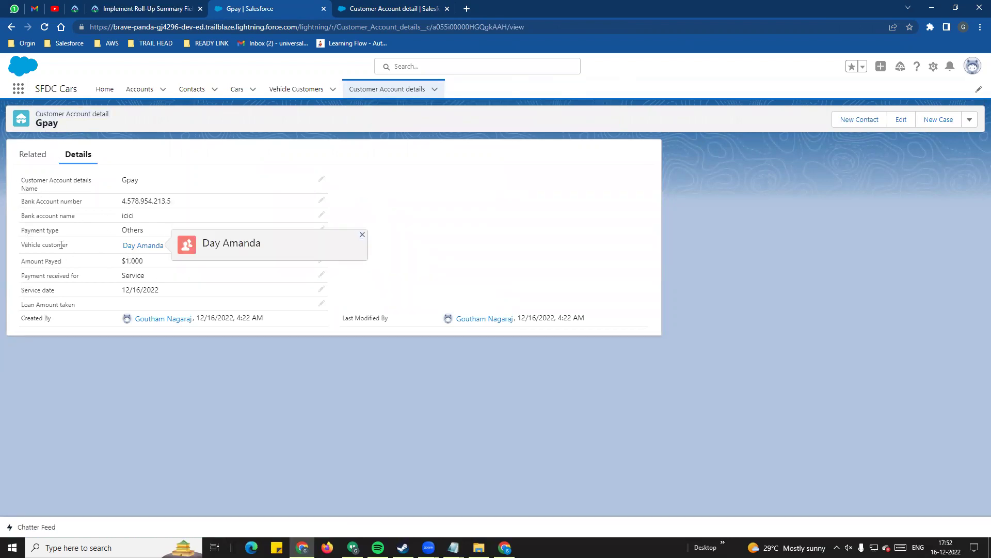
pyautogui.moveTo(68, 245); pyautogui.dragTo(24, 247)
pyautogui.moveTo(137, 252)
pyautogui.click(485, 212)
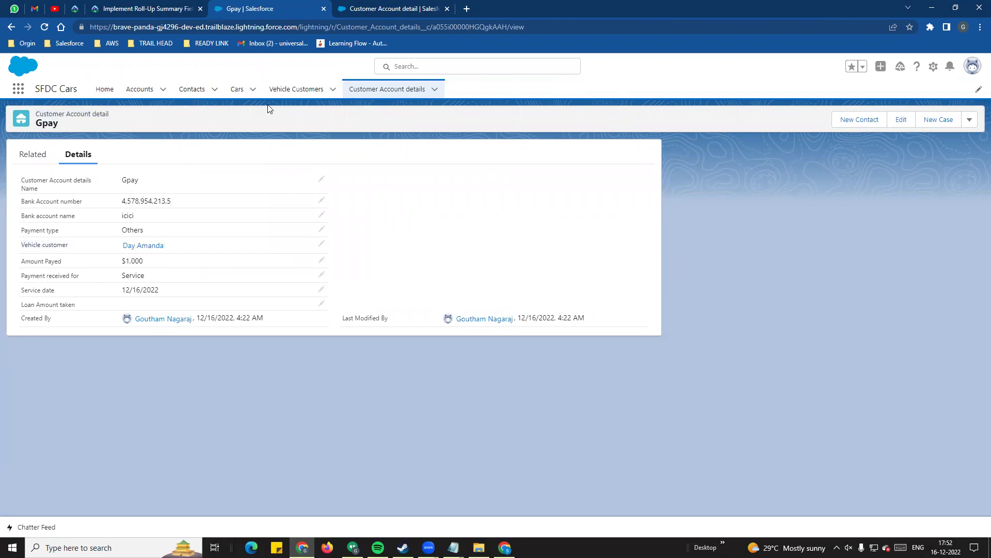
pyautogui.click(291, 90)
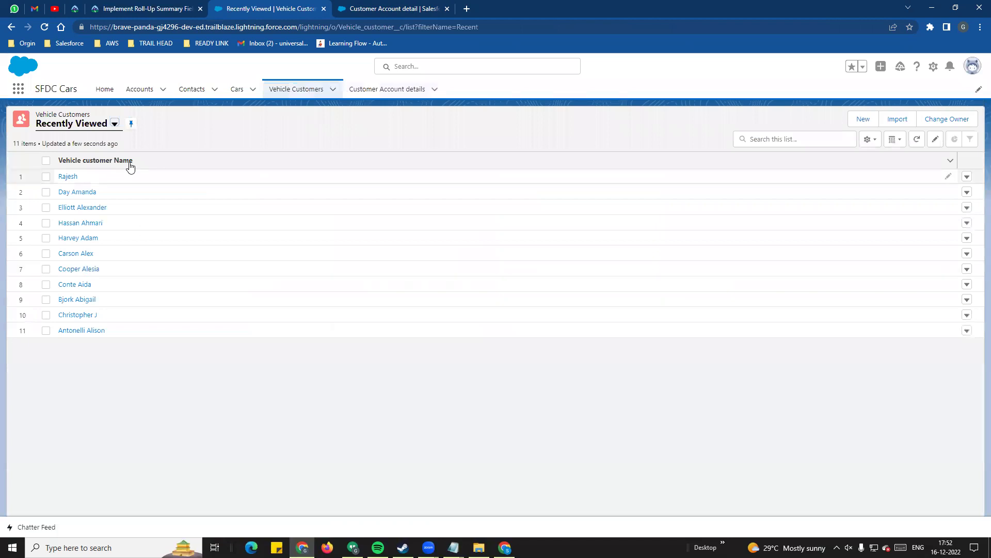
# - Open the vehicle customer's Related records and open Gpay from its UPI and Gpay account details
pyautogui.click(69, 193)
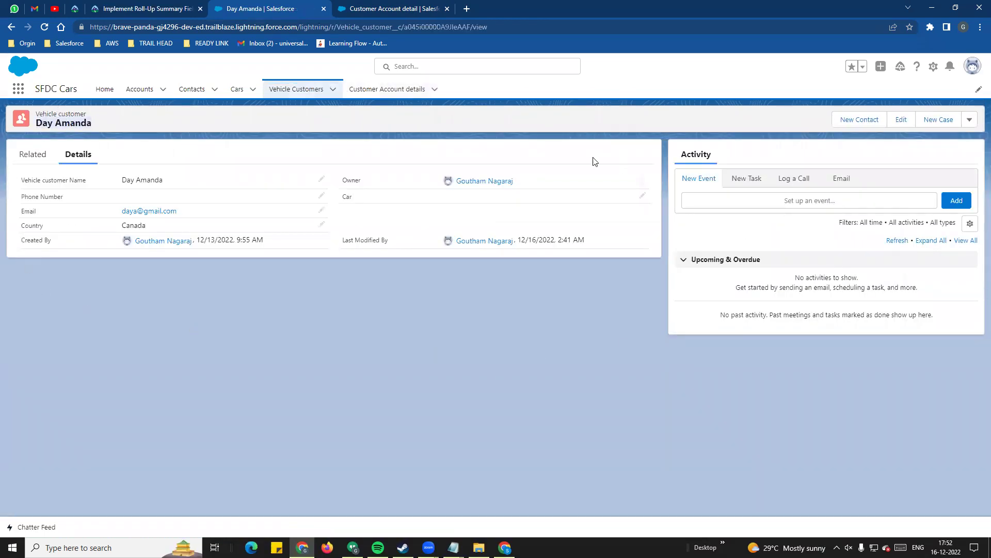
pyautogui.click(39, 154)
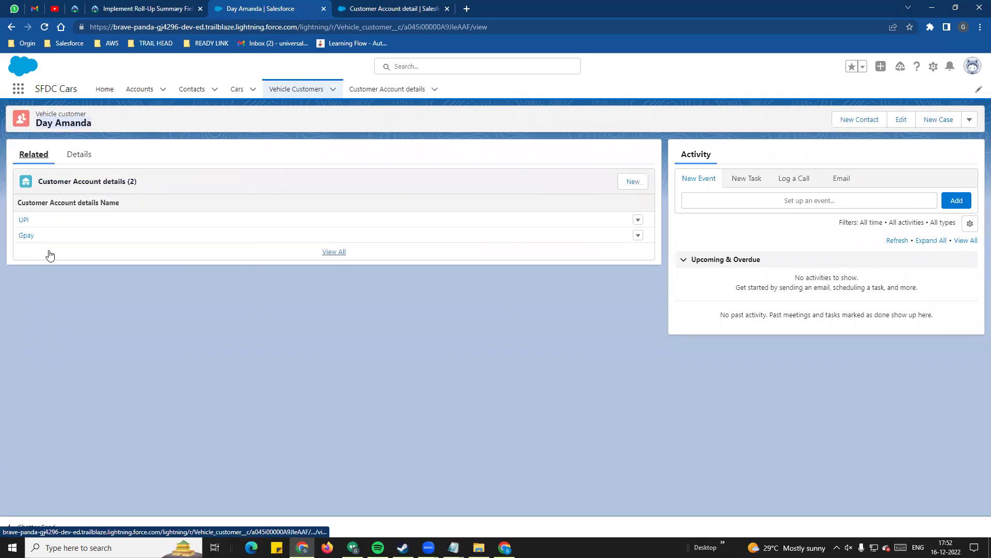
pyautogui.moveTo(27, 245)
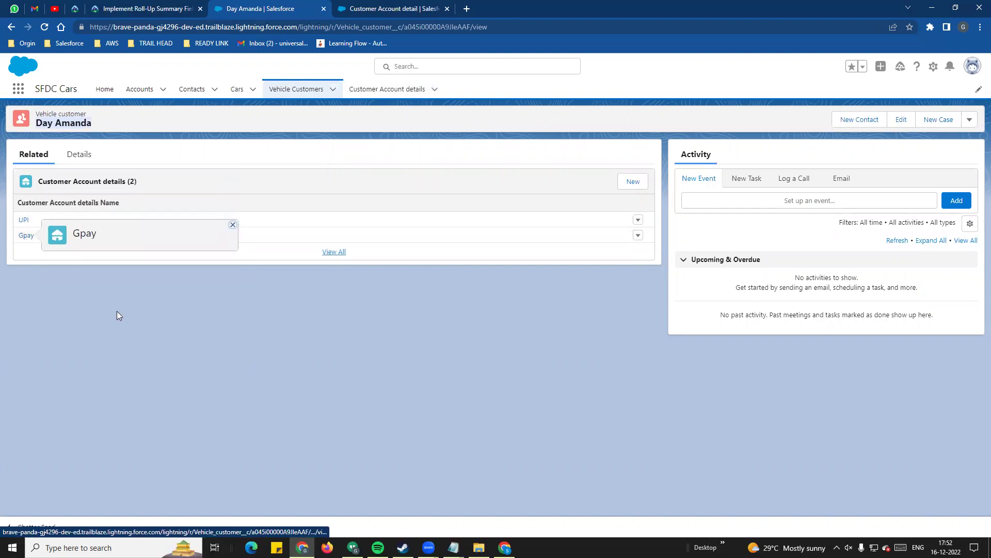
pyautogui.click(27, 236)
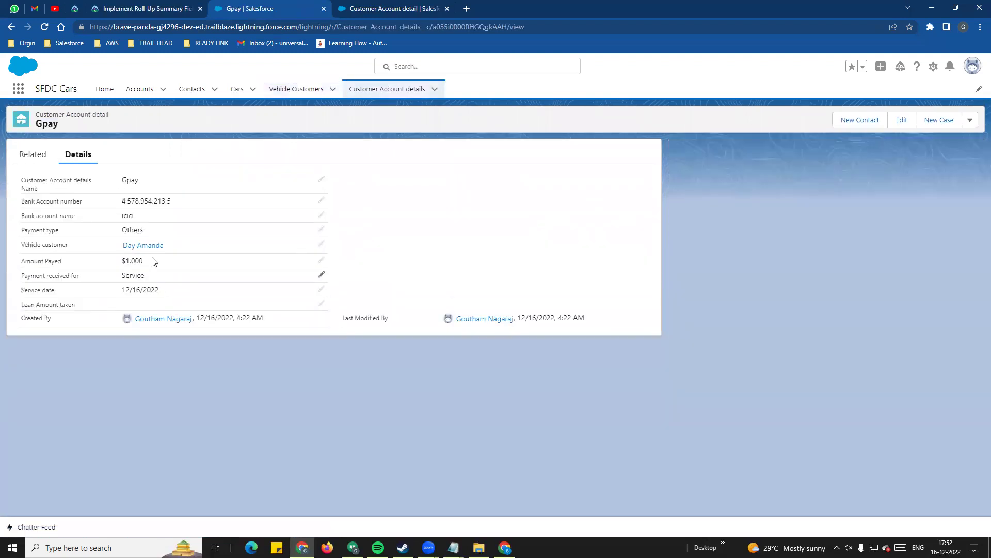
# - Check Gpay's $1,000 amount, view the UPI record, then reopen the vehicle customer's record
pyautogui.moveTo(151, 266); pyautogui.dragTo(114, 264)
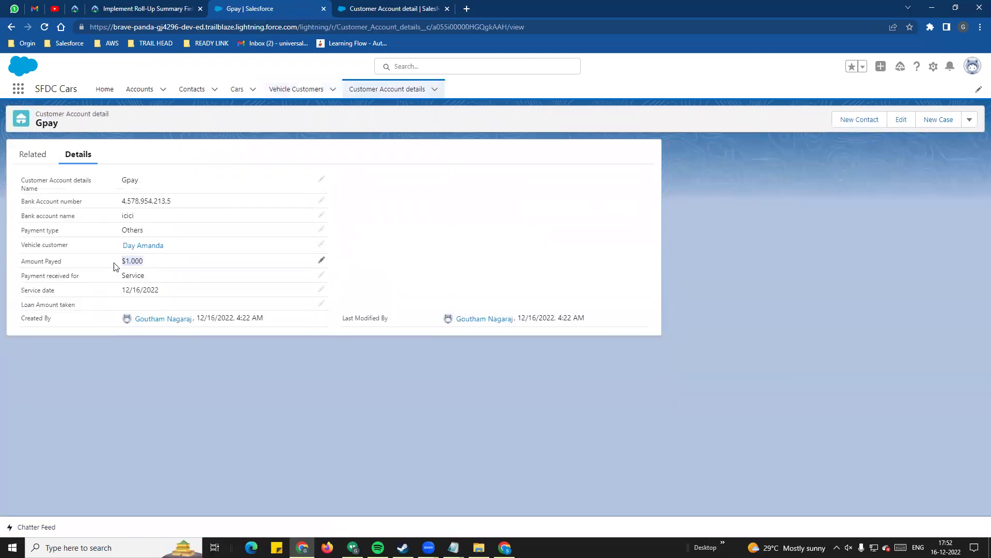
pyautogui.click(11, 27)
pyautogui.click(24, 220)
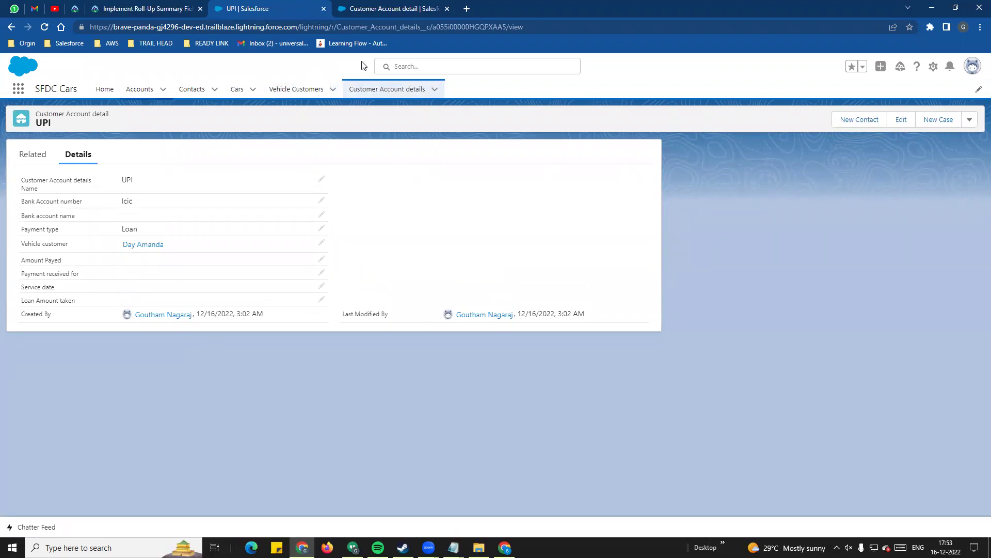
pyautogui.click(294, 92)
pyautogui.click(77, 177)
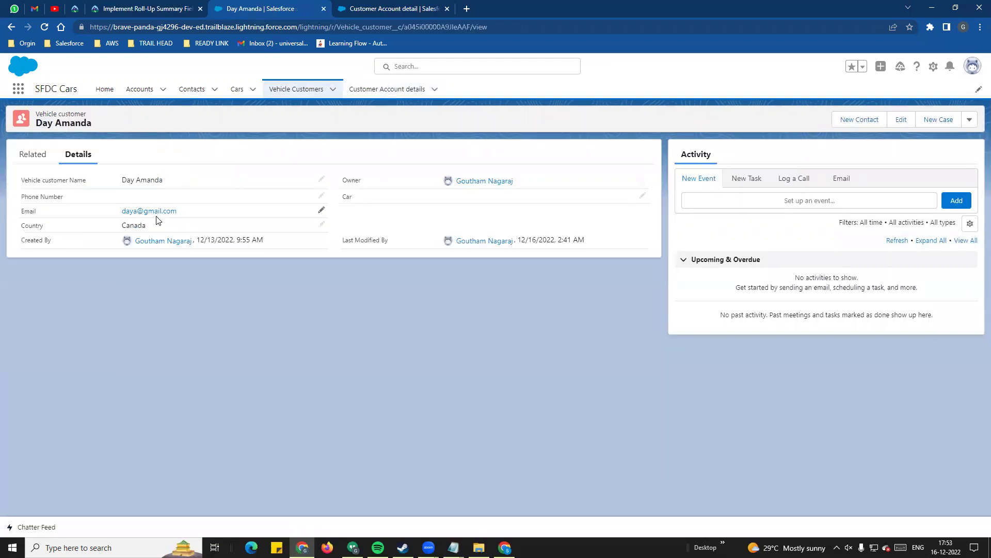
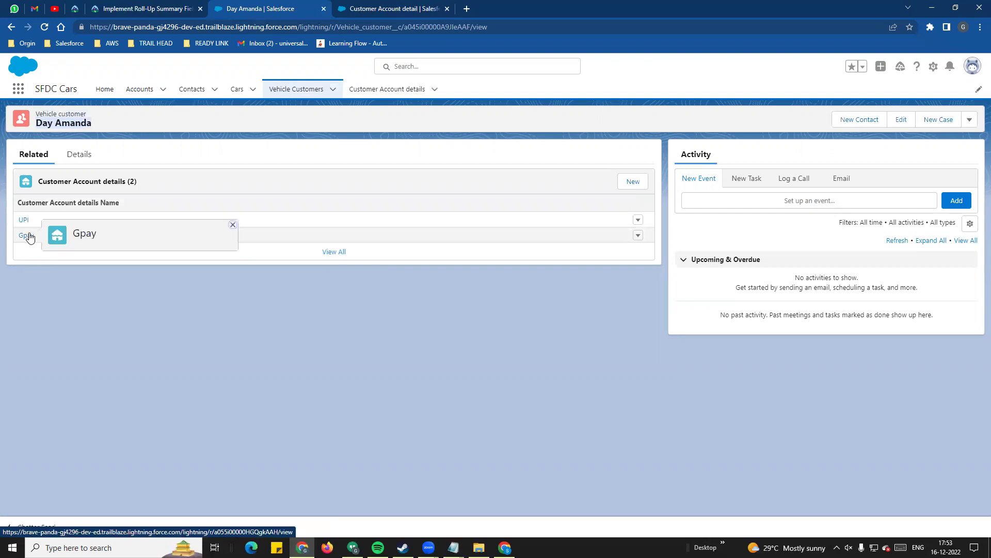
# - Start a new Customer Account detail named Bank transfer and fill in the Icici bank account fields
pyautogui.click(77, 154)
pyautogui.click(369, 96)
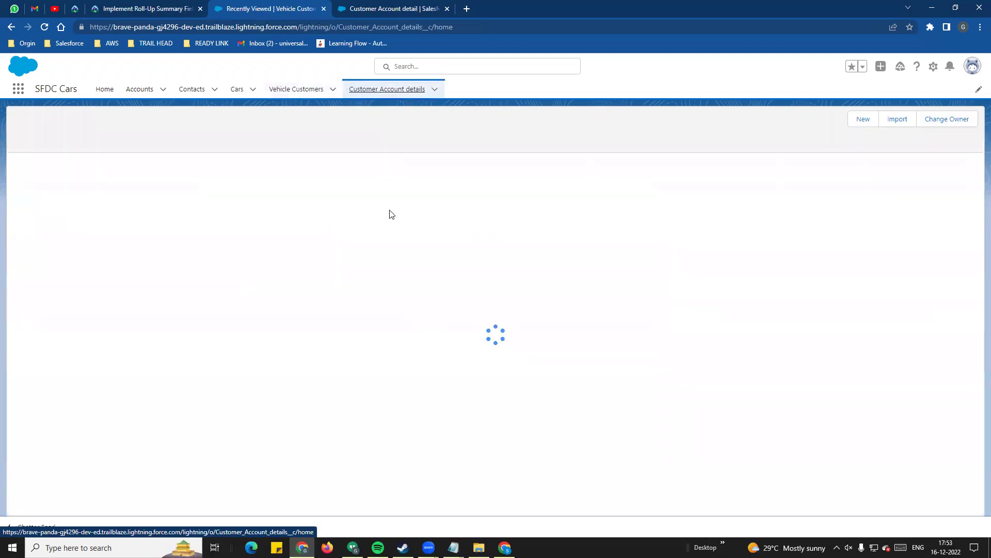
pyautogui.click(863, 120)
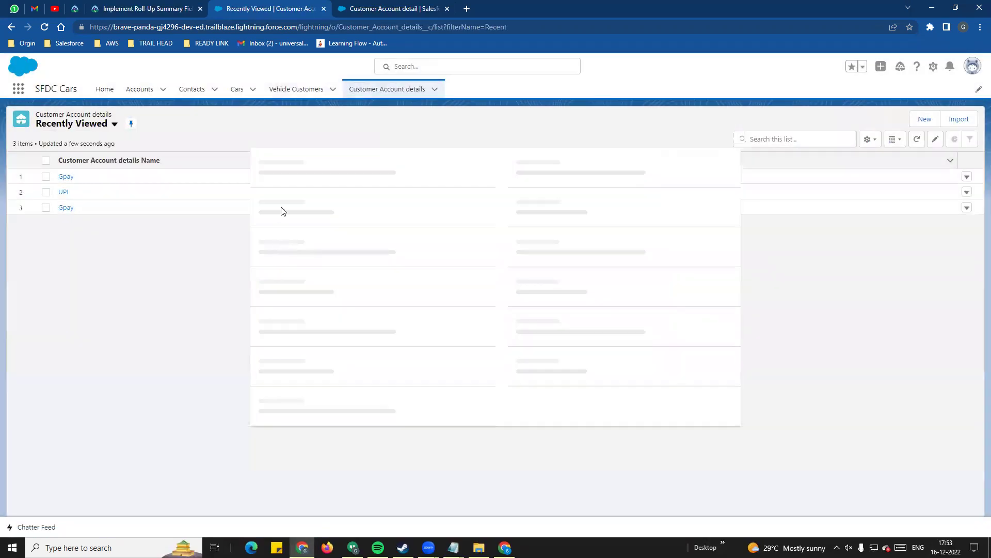
pyautogui.click(916, 122)
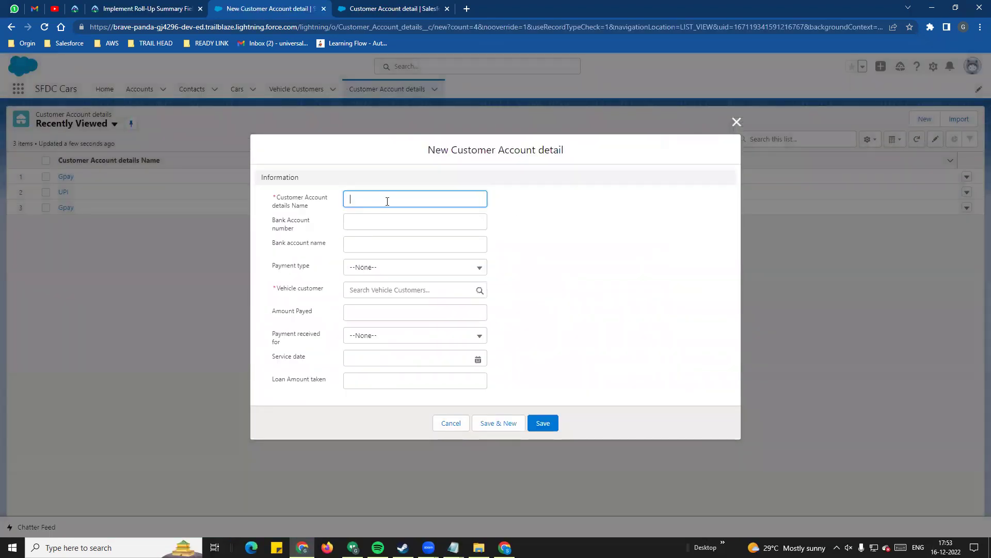
pyautogui.click(382, 200)
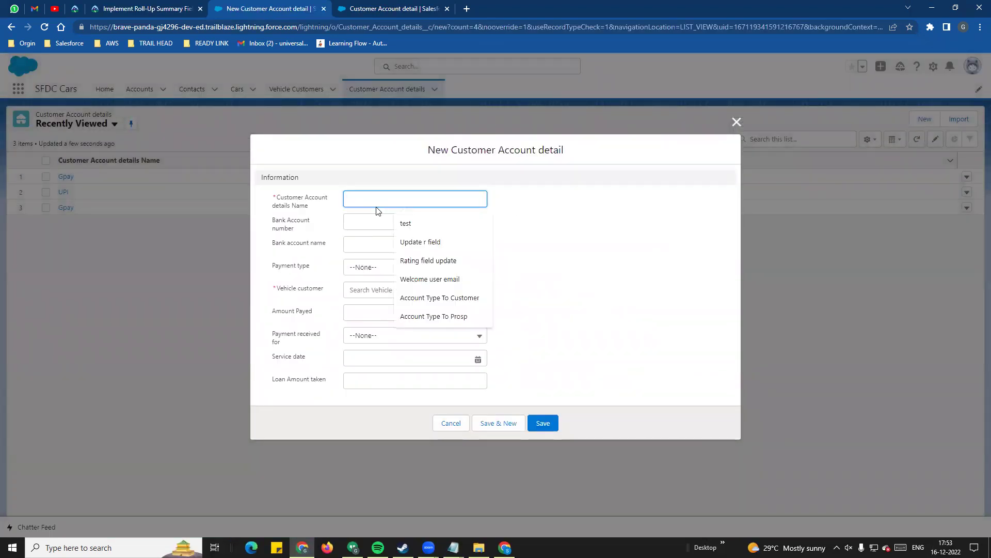
pyautogui.write('Bank transfer')
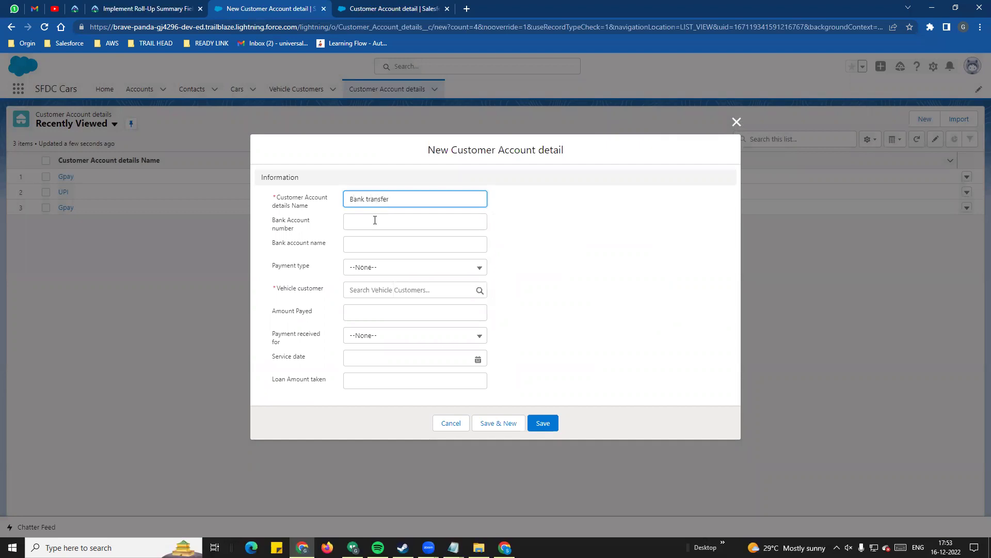
pyautogui.click(375, 220)
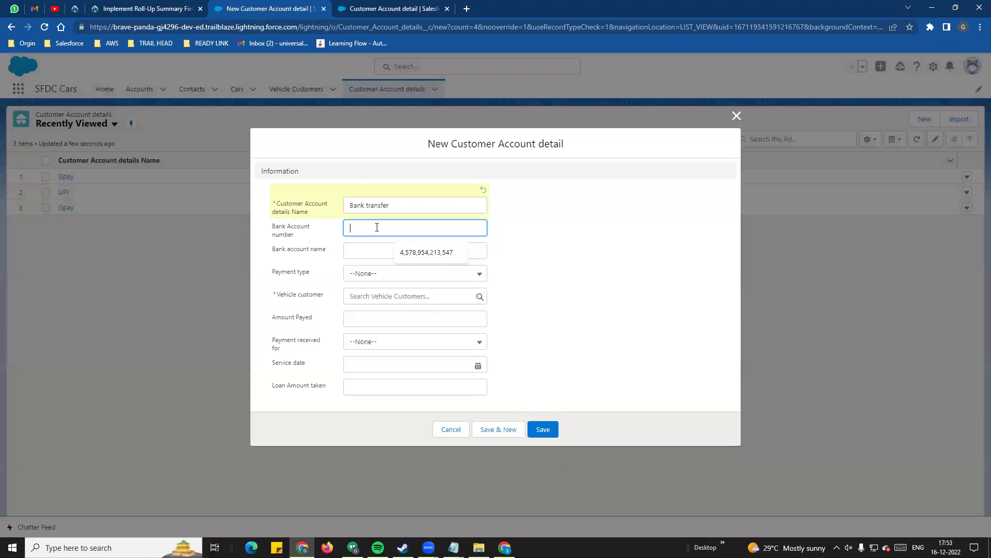
pyautogui.click(413, 252)
pyautogui.click(392, 251)
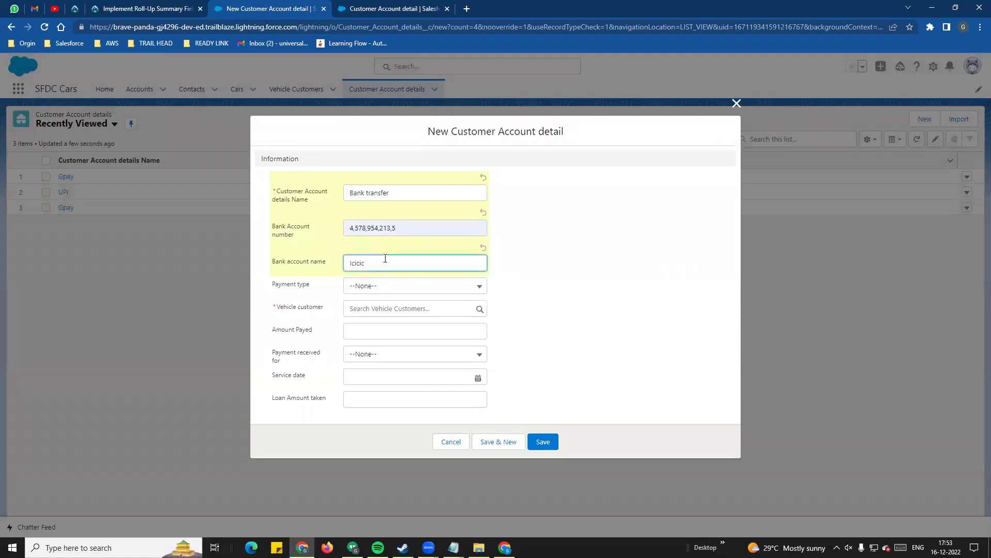
# - Set payment type Others, link the vehicle customer, enter $45,000 received for Upgrade, and save
pyautogui.click(382, 287)
pyautogui.click(392, 372)
pyautogui.click(377, 316)
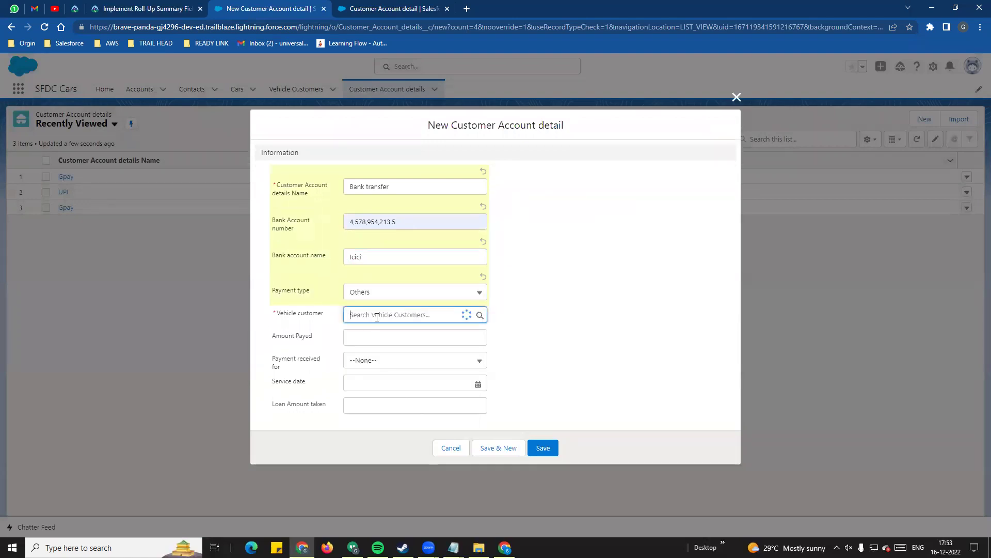
pyautogui.click(369, 357)
pyautogui.click(364, 342)
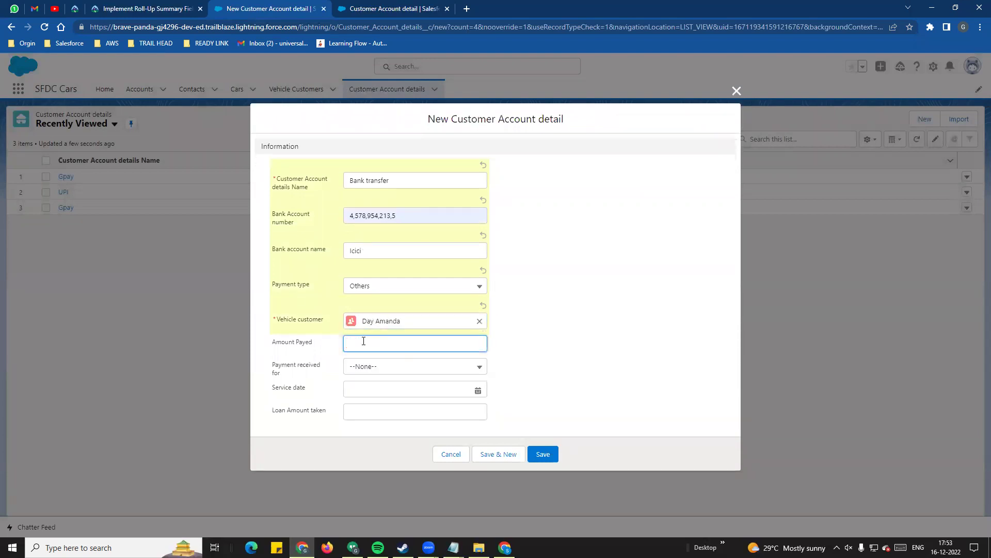
pyautogui.click(624, 357)
pyautogui.click(445, 378)
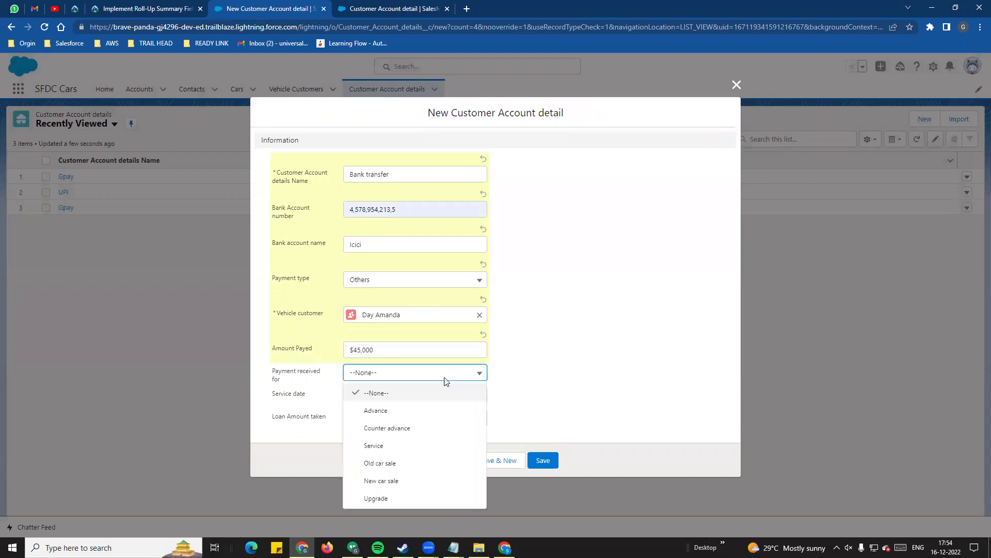
pyautogui.click(416, 498)
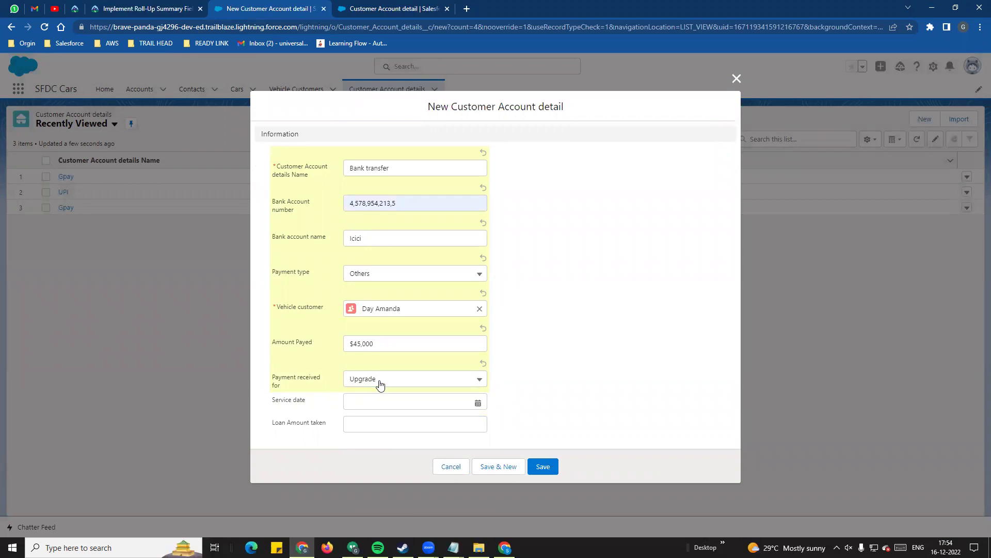
pyautogui.click(540, 466)
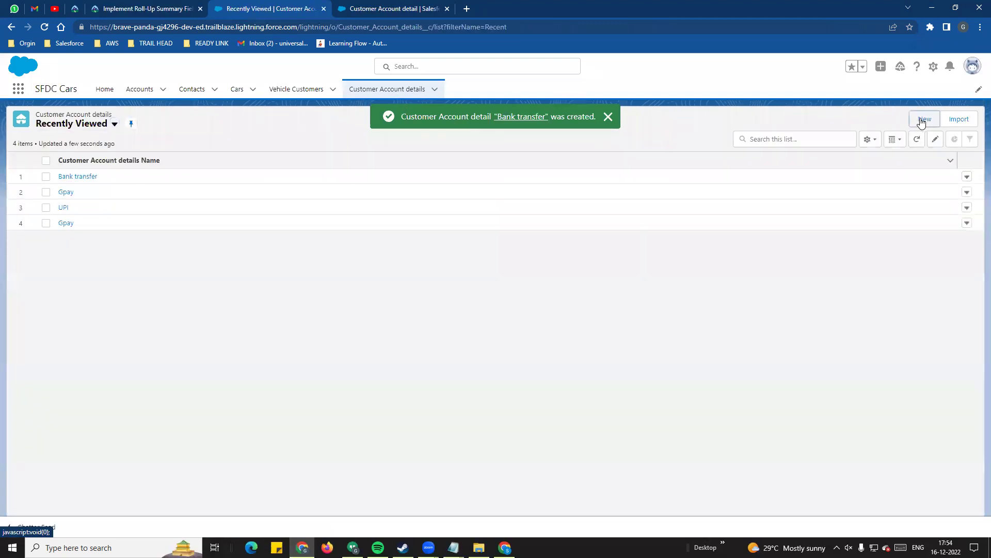
# - Start another Customer Account detail named Bank transfer and enter its bank account number
pyautogui.click(924, 119)
pyautogui.click(377, 200)
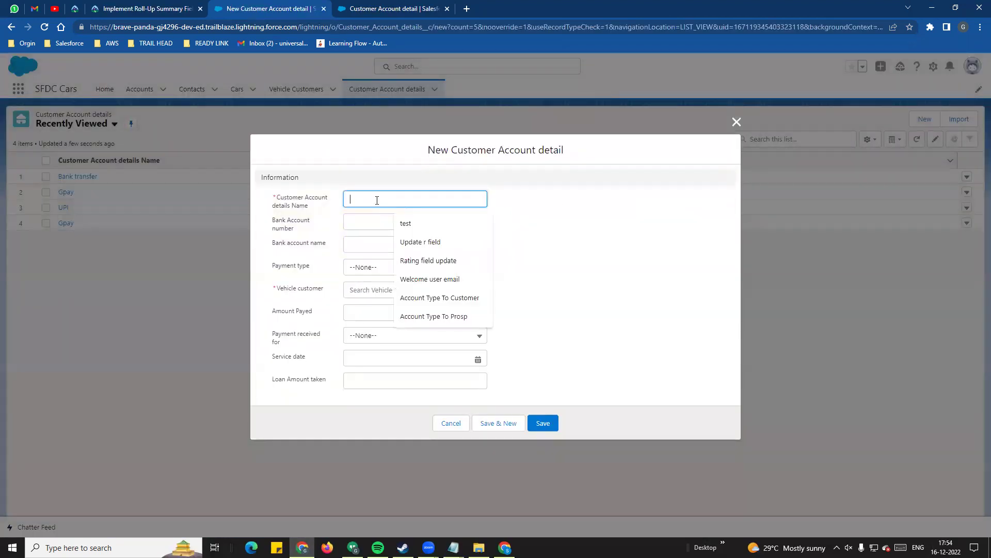
pyautogui.write('I')
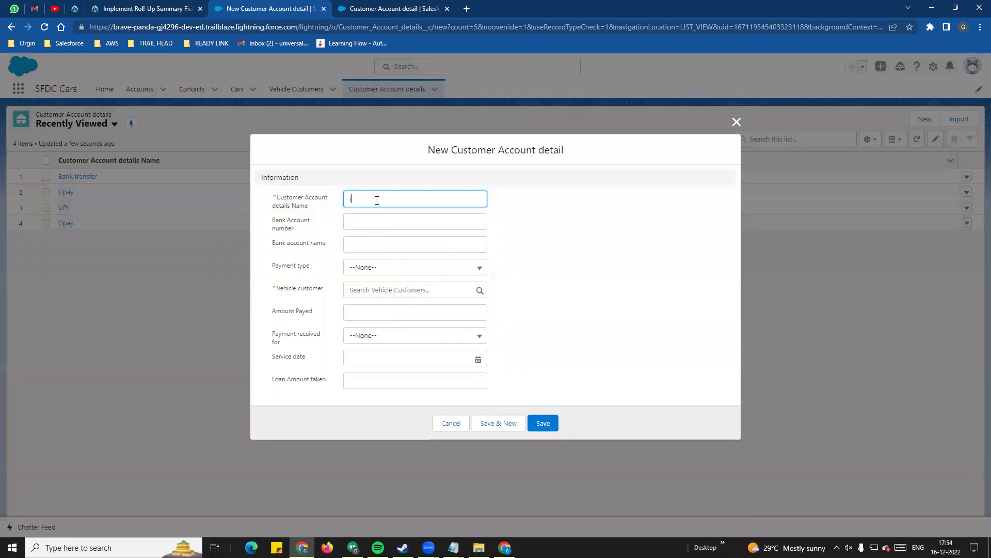
pyautogui.write('nak transfer')
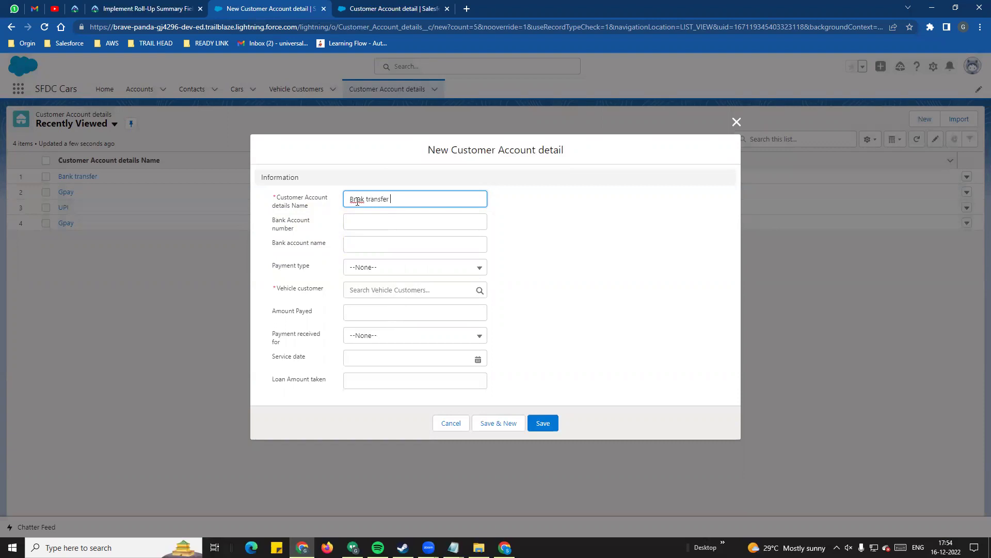
pyautogui.press('Delete')
pyautogui.write('n')
pyautogui.click(380, 221)
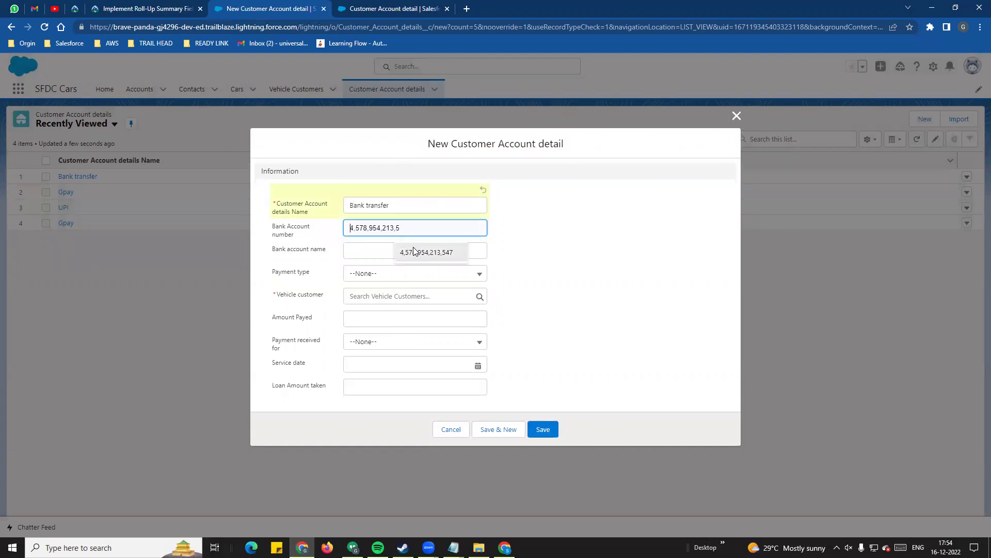
pyautogui.click(392, 249)
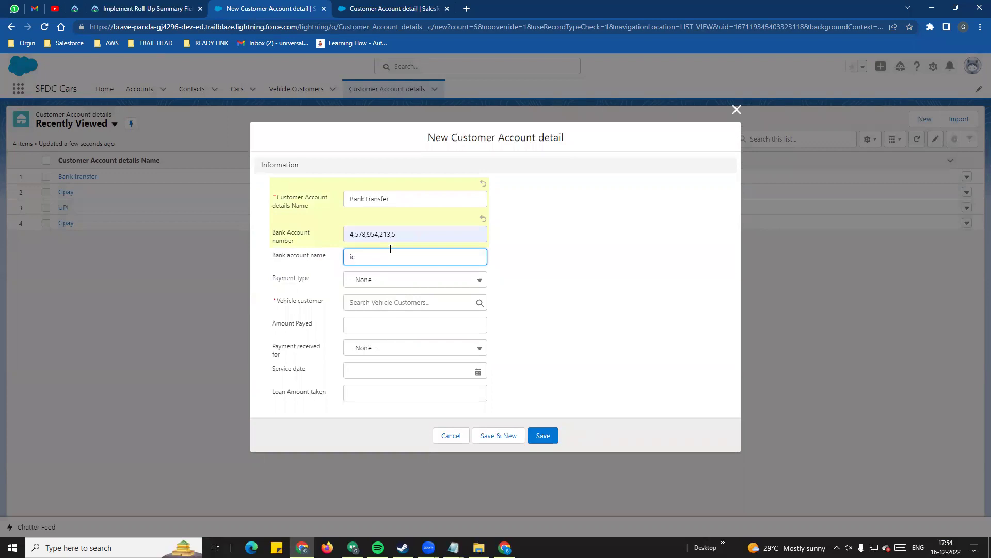
# - Set payment type Others, link the same vehicle customer, and enter $500 received for Service
pyautogui.click(394, 283)
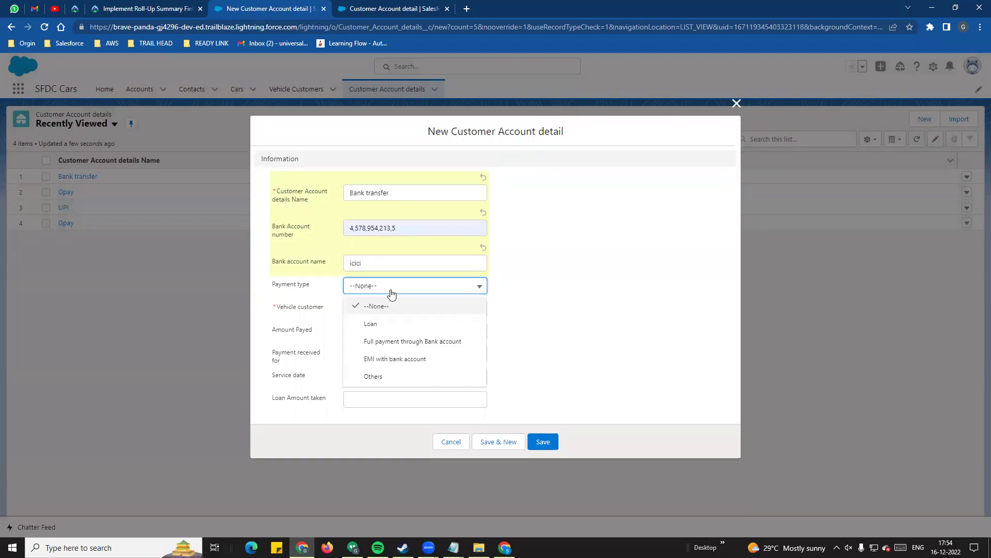
pyautogui.click(398, 375)
pyautogui.click(353, 315)
pyautogui.click(404, 349)
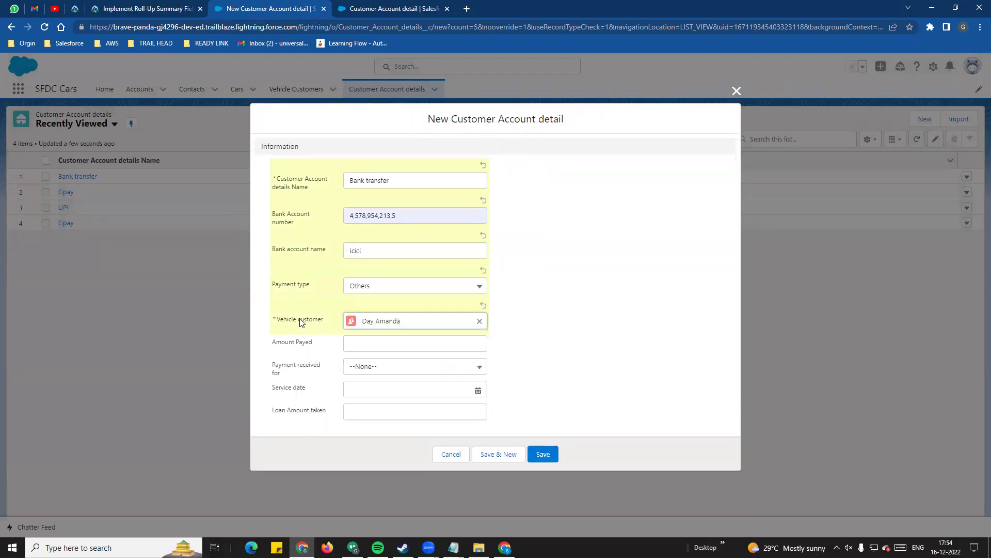
pyautogui.click(360, 340)
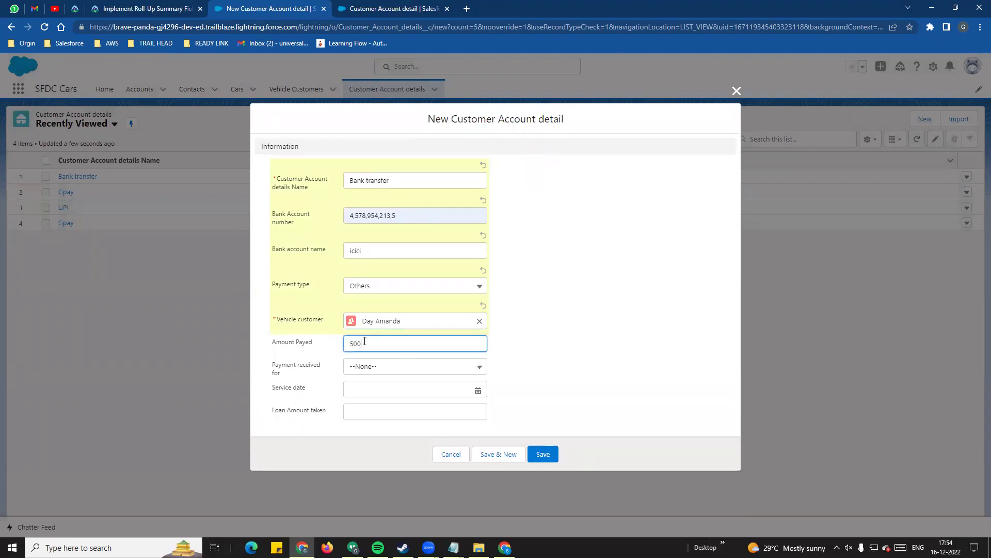
pyautogui.write('500')
pyautogui.click(635, 371)
pyautogui.click(427, 378)
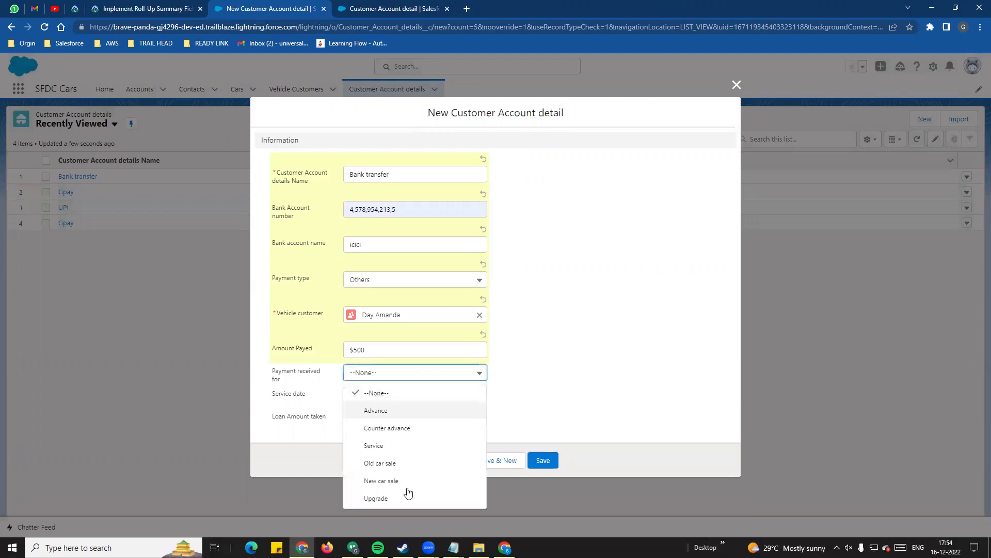
pyautogui.click(408, 445)
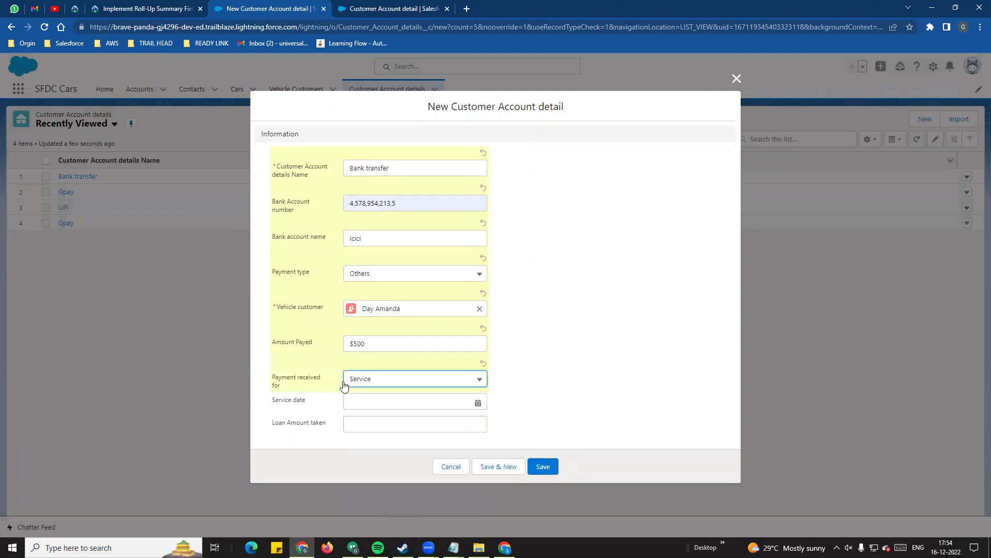
# - Set the service date to 12/29/2022 and save the record
pyautogui.click(450, 406)
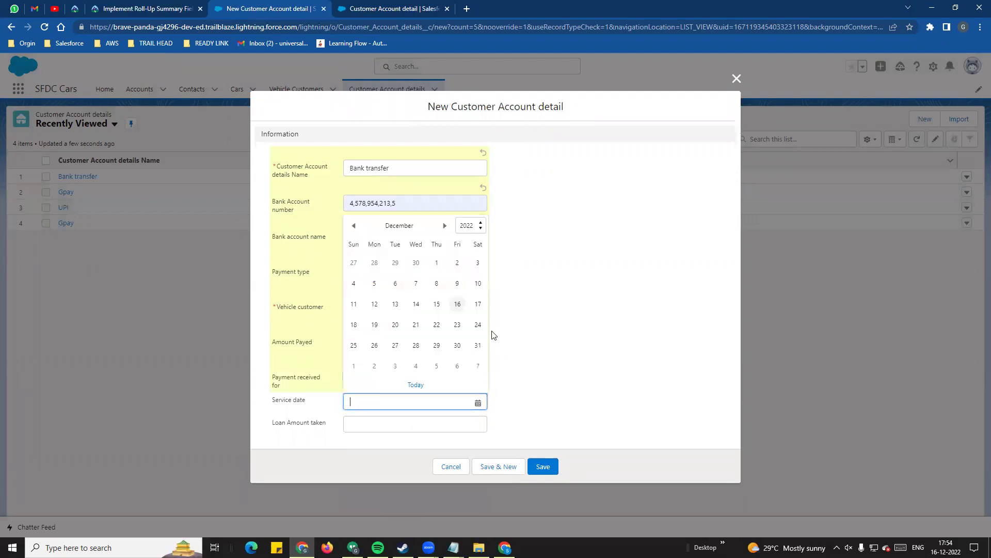
pyautogui.click(436, 346)
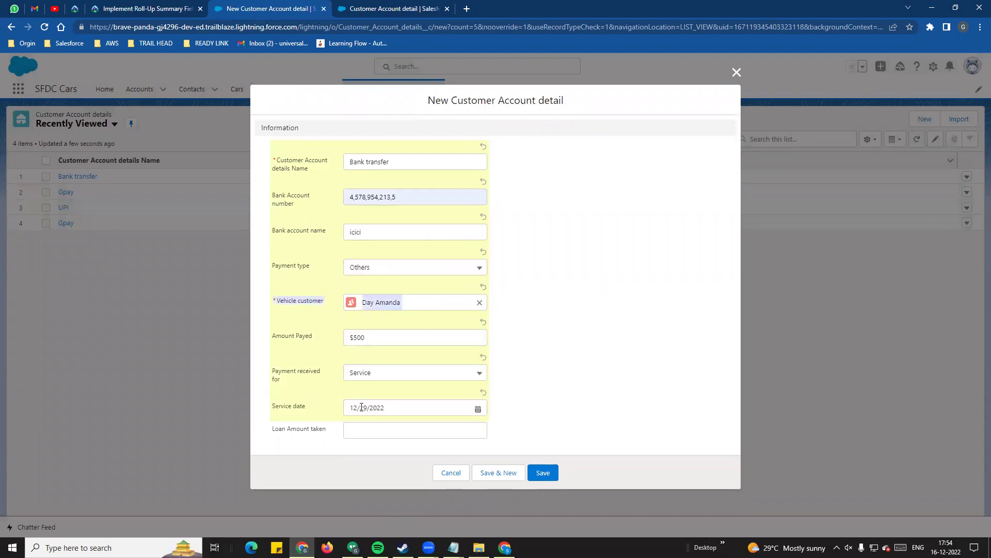
pyautogui.click(475, 408)
pyautogui.click(341, 461)
pyautogui.click(376, 432)
pyautogui.click(543, 473)
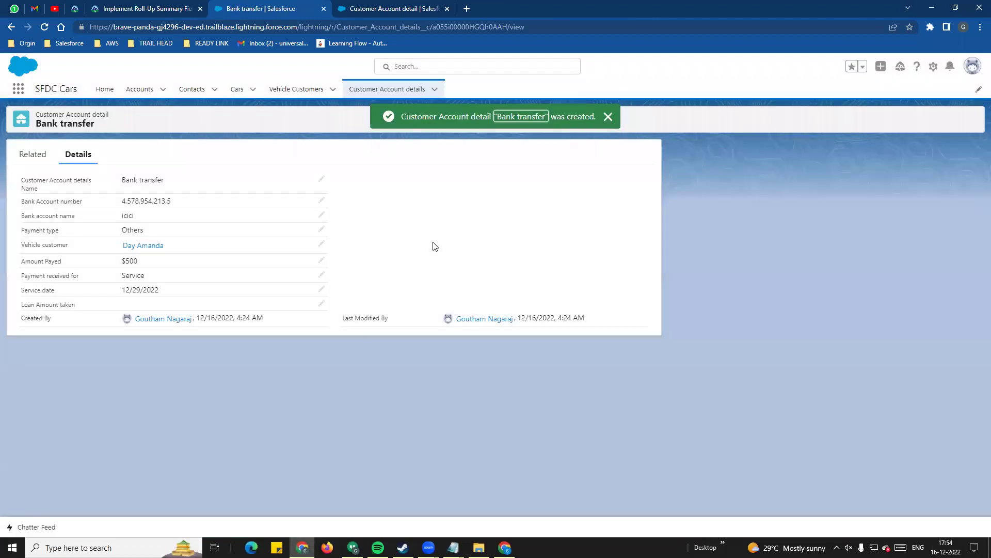
pyautogui.click(296, 89)
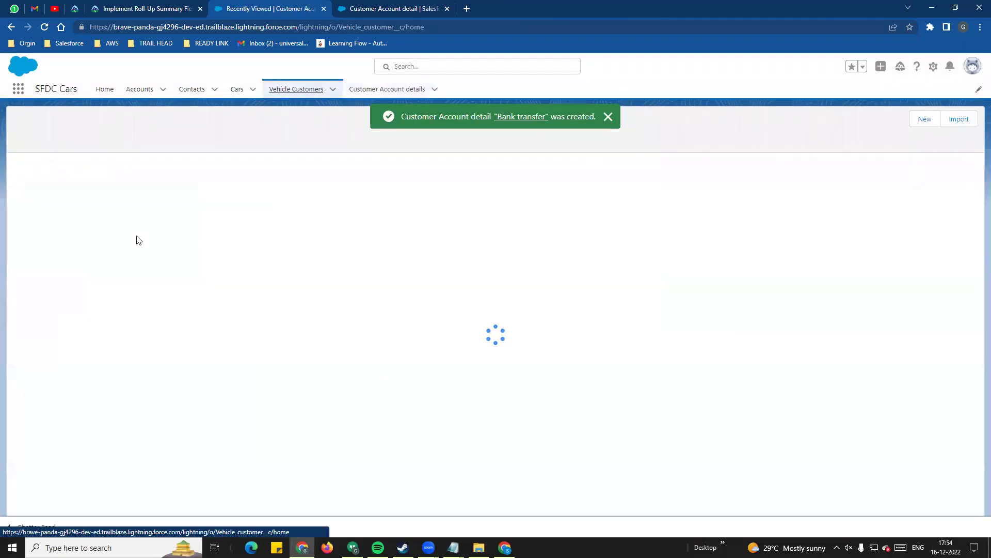
pyautogui.click(86, 185)
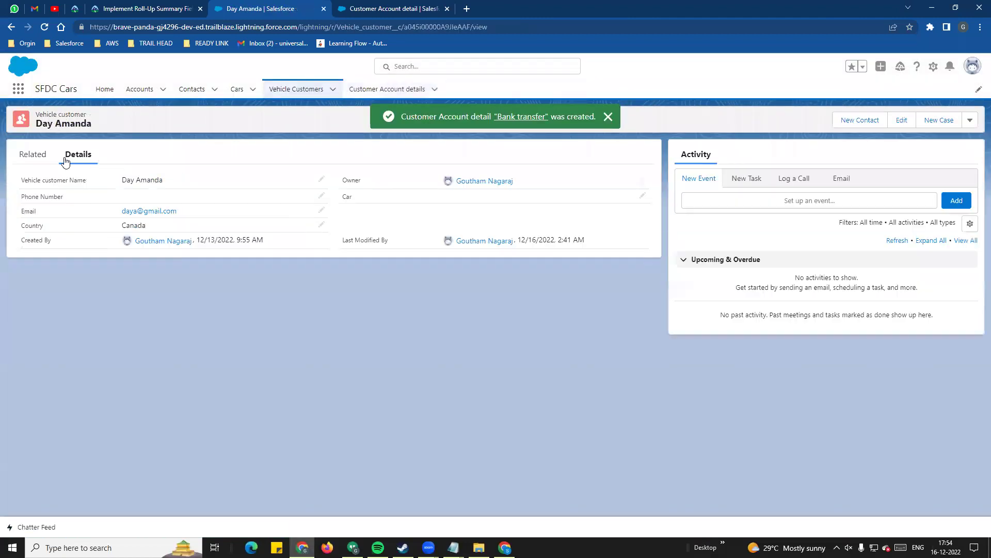
pyautogui.click(31, 155)
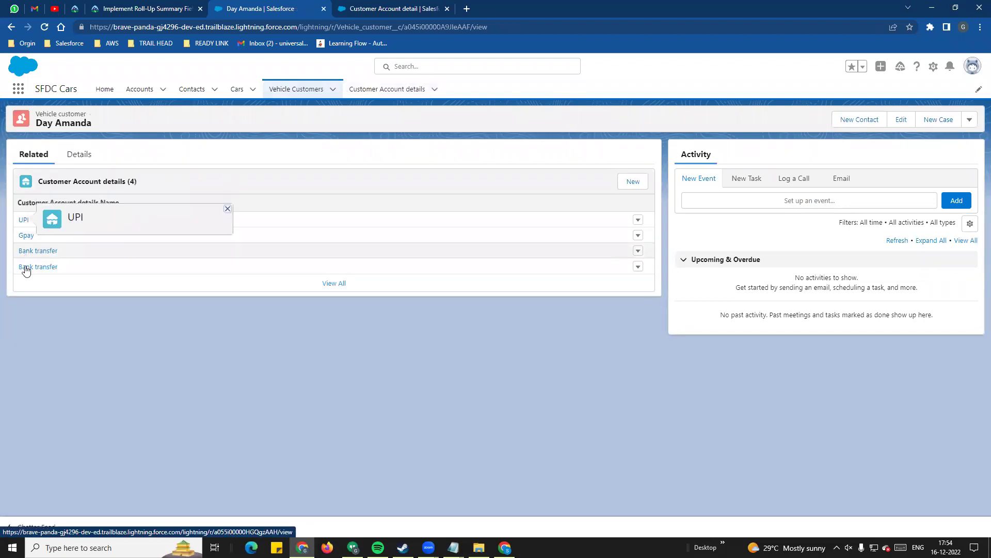
pyautogui.click(82, 155)
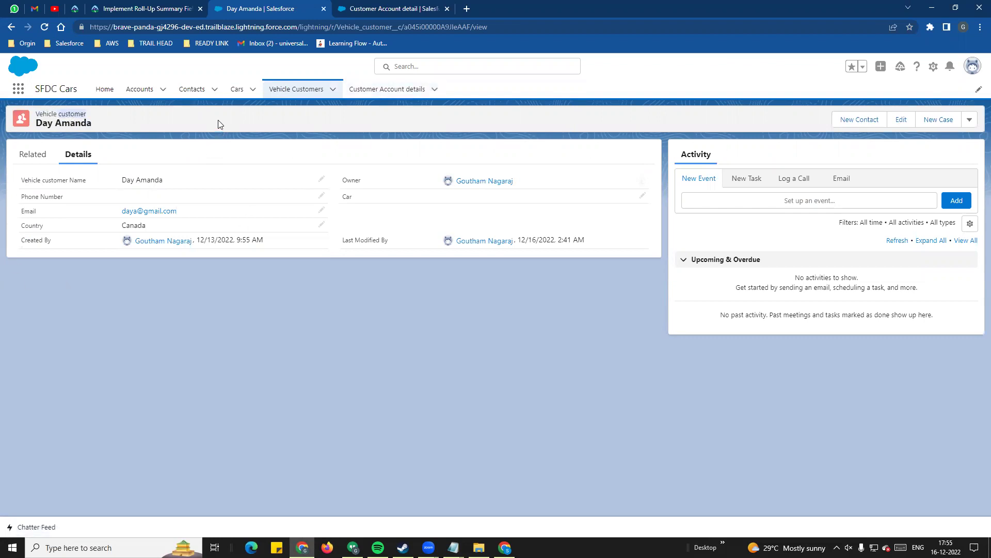
pyautogui.click(31, 155)
pyautogui.click(79, 154)
# - Open Setup in a new tab from the gear menu, then return to the record
pyautogui.click(933, 66)
pyautogui.click(889, 93)
pyautogui.click(275, 8)
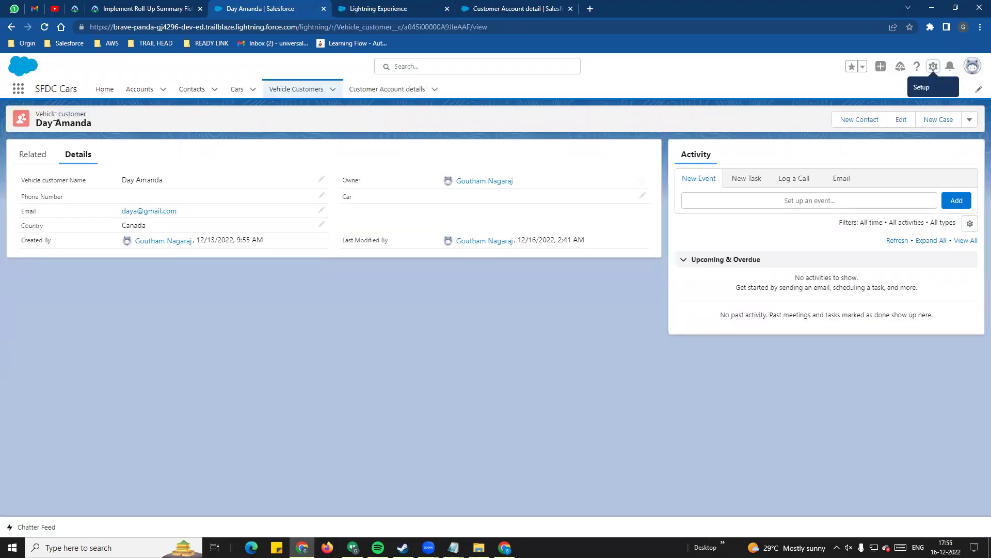
# - In Object Manager, open the Vehicle customer object's Fields & Relationships
pyautogui.click(400, 9)
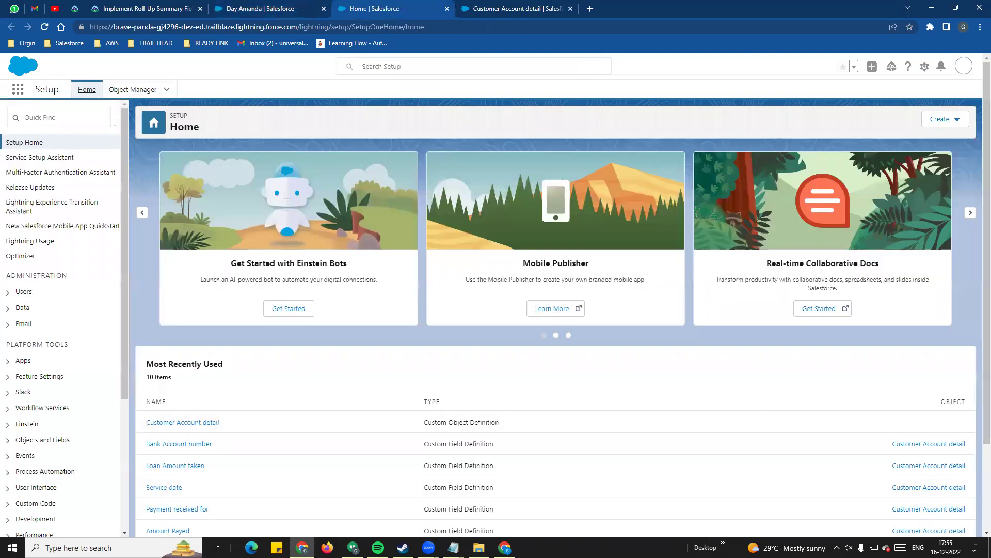
pyautogui.click(133, 90)
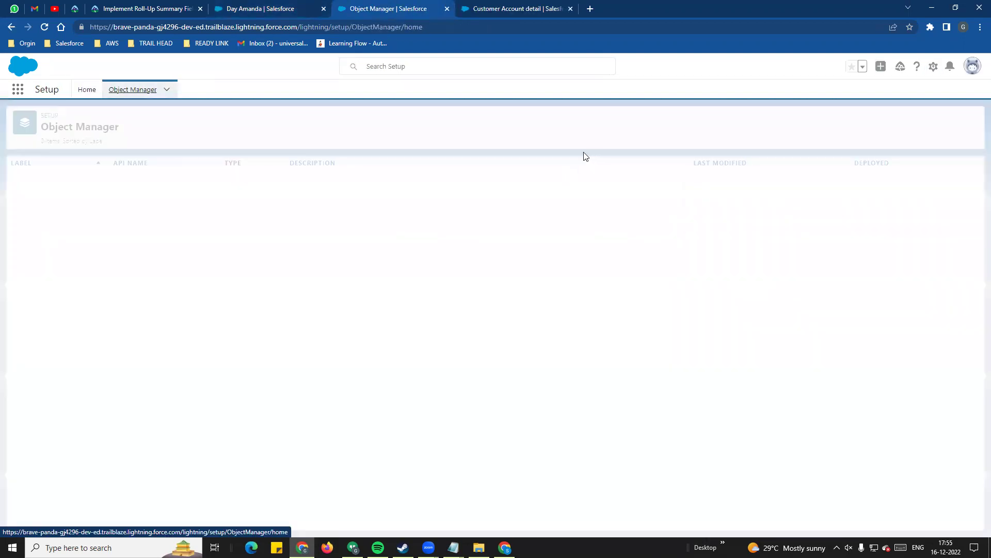
pyautogui.click(800, 120)
pyautogui.write('cu')
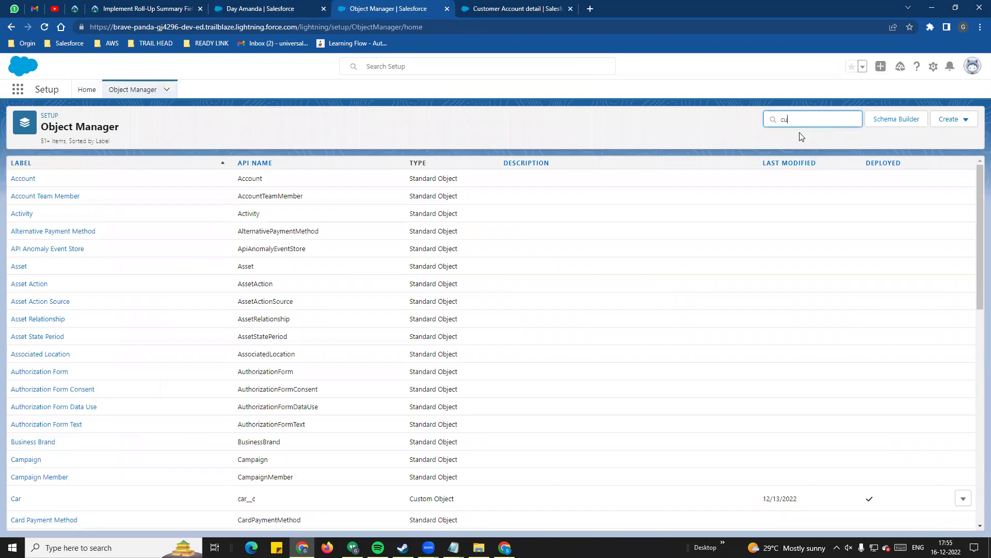
pyautogui.write('stomer')
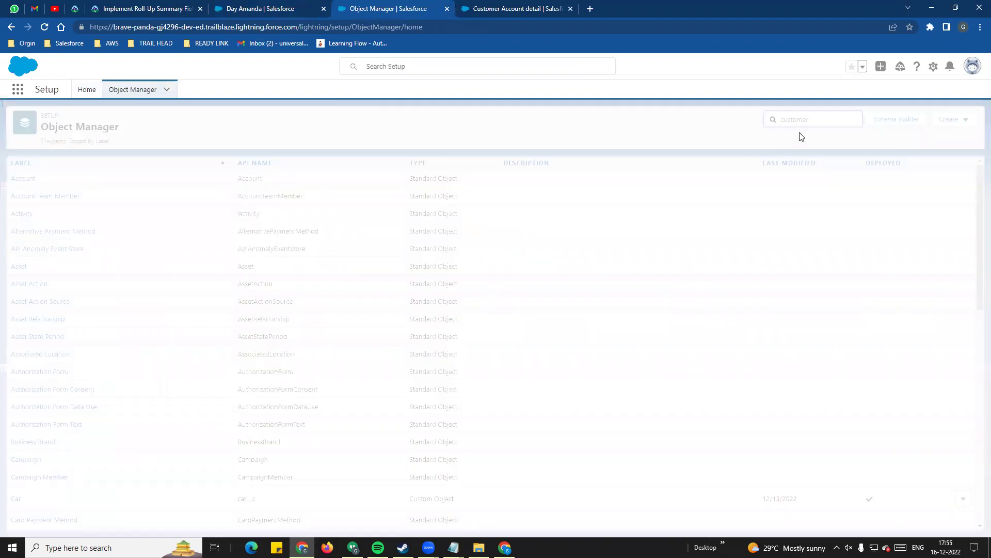
pyautogui.click(41, 226)
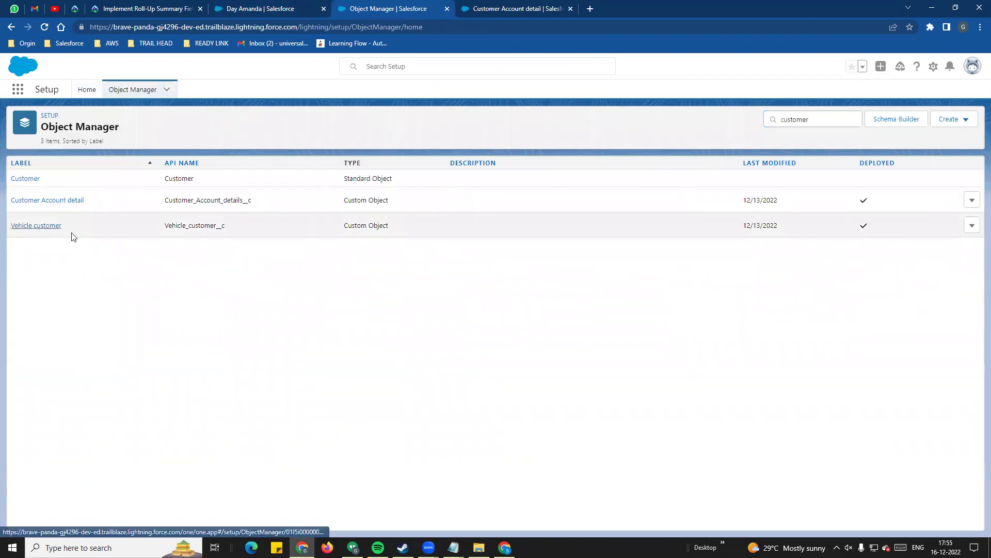
pyautogui.click(60, 186)
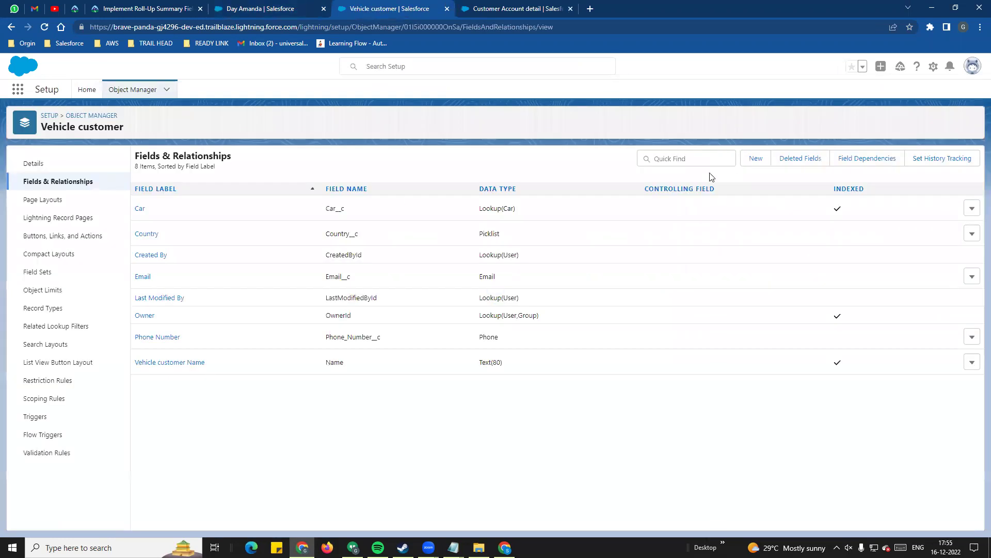
# - Start a new custom field of type Roll-Up Summary and continue
pyautogui.click(752, 160)
pyautogui.click(150, 324)
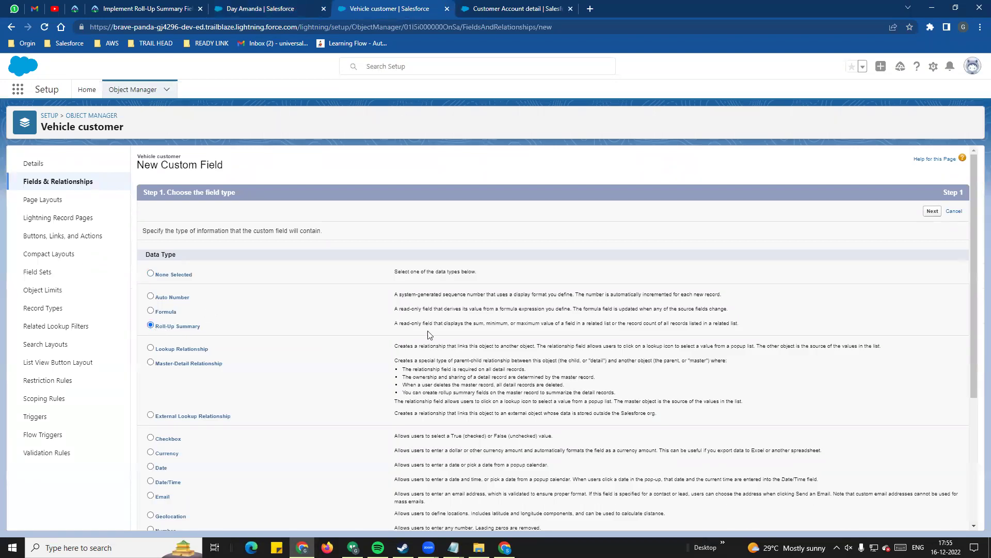
pyautogui.moveTo(391, 326); pyautogui.dragTo(744, 329)
pyautogui.click(476, 332)
pyautogui.moveTo(479, 324); pyautogui.dragTo(625, 324)
pyautogui.scroll(-4, 682, 440)
pyautogui.click(933, 518)
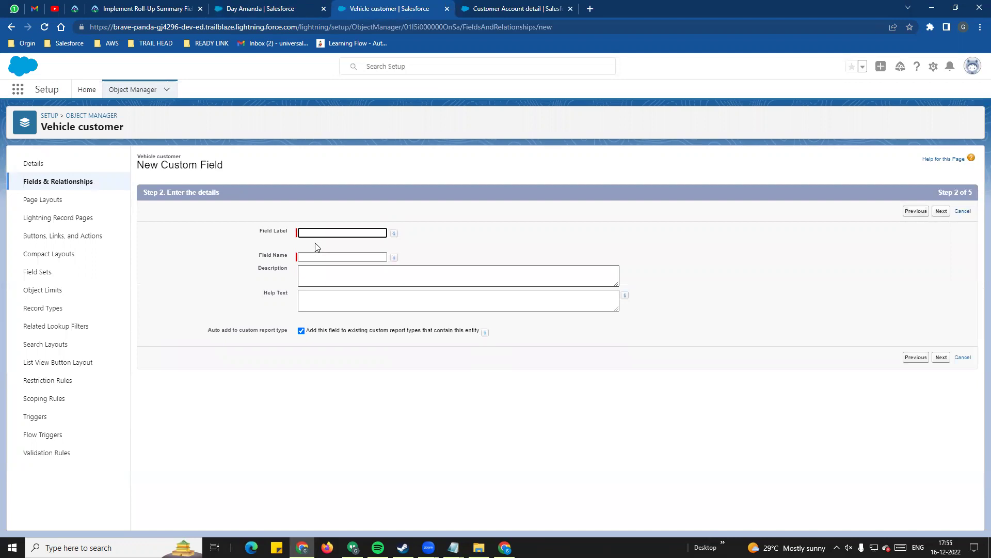
# - Label the field 'Total amount payed' and continue to the summary calculation step
pyautogui.click(310, 234)
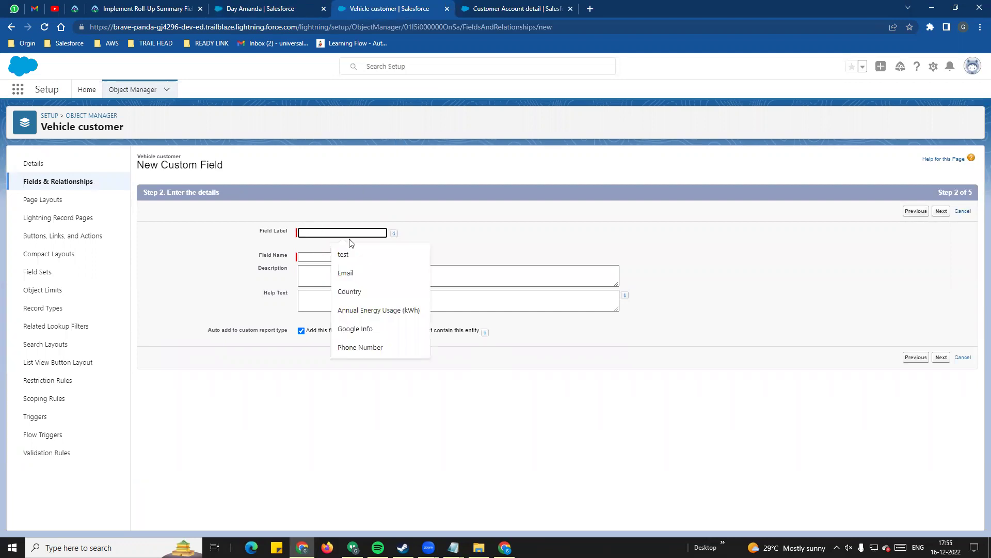
pyautogui.write('Total')
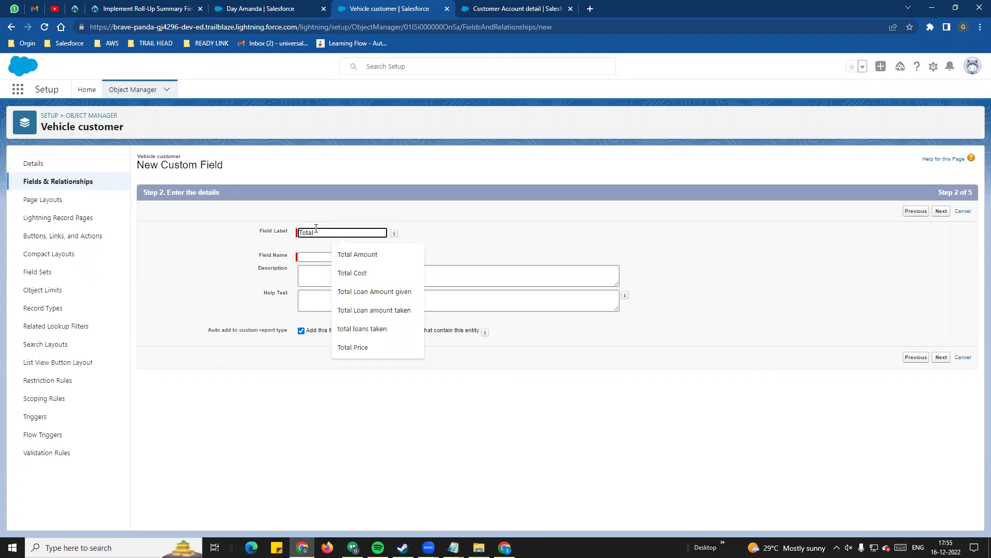
pyautogui.write(' am')
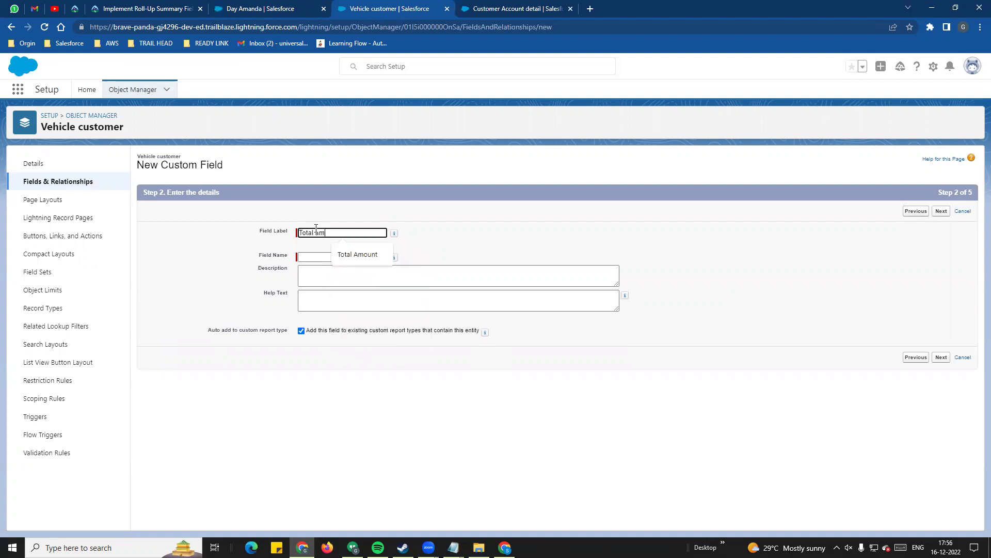
pyautogui.write('ount payed')
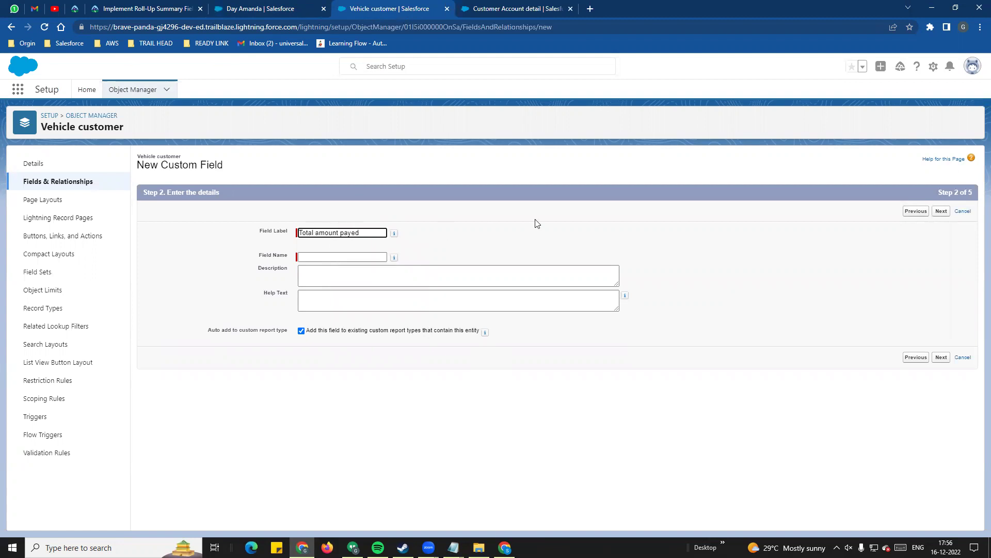
pyautogui.click(537, 223)
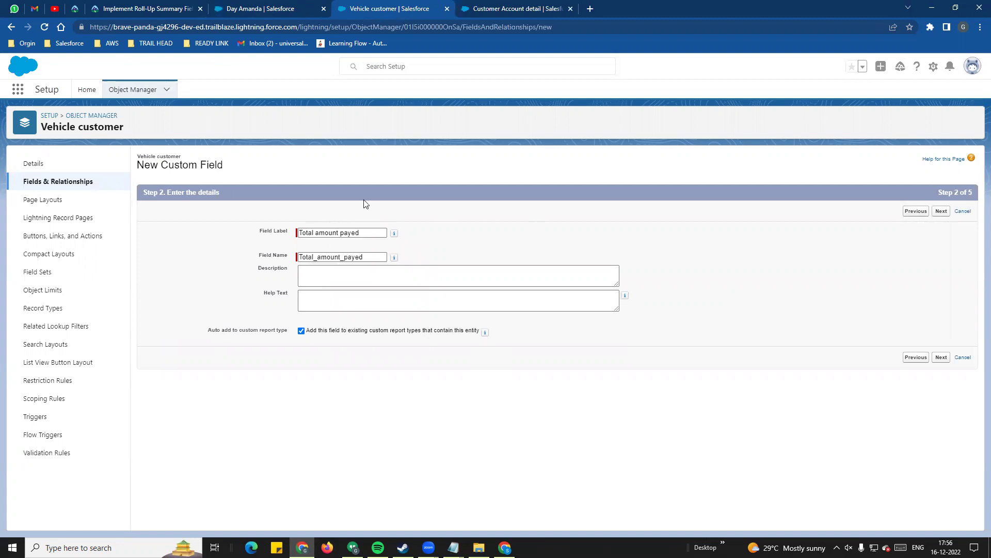
pyautogui.moveTo(385, 233); pyautogui.dragTo(312, 235)
pyautogui.click(545, 246)
pyautogui.click(344, 283)
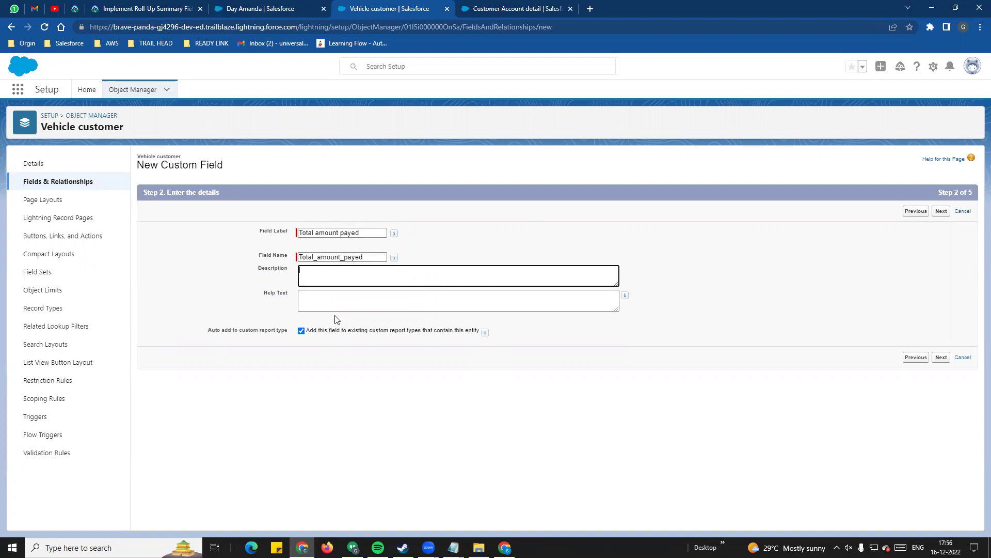
pyautogui.click(942, 357)
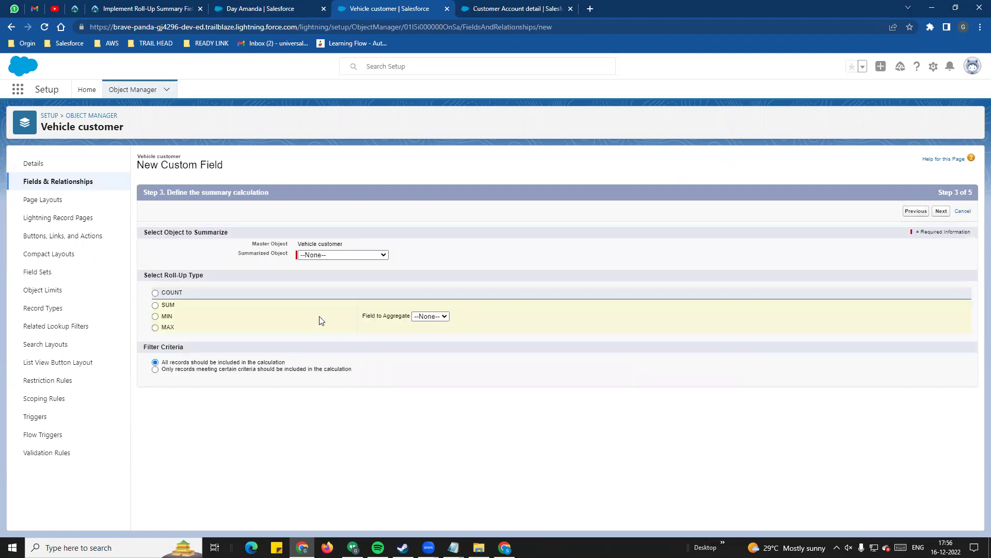
# - Choose Customer Account details as the summarized object under master Vehicle customer
pyautogui.moveTo(152, 234); pyautogui.dragTo(232, 233)
pyautogui.click(300, 243)
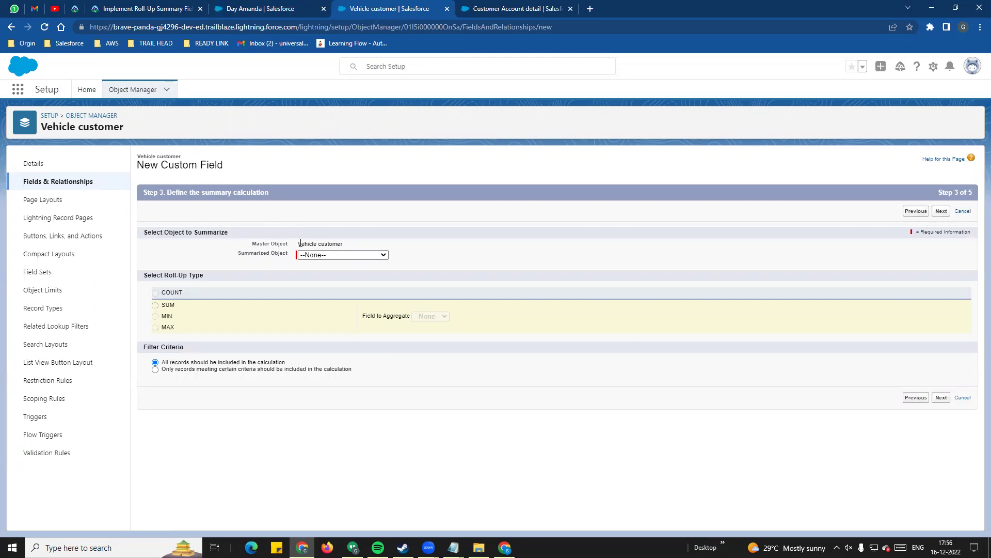
pyautogui.moveTo(299, 245); pyautogui.dragTo(361, 245)
pyautogui.click(370, 204)
pyautogui.click(354, 255)
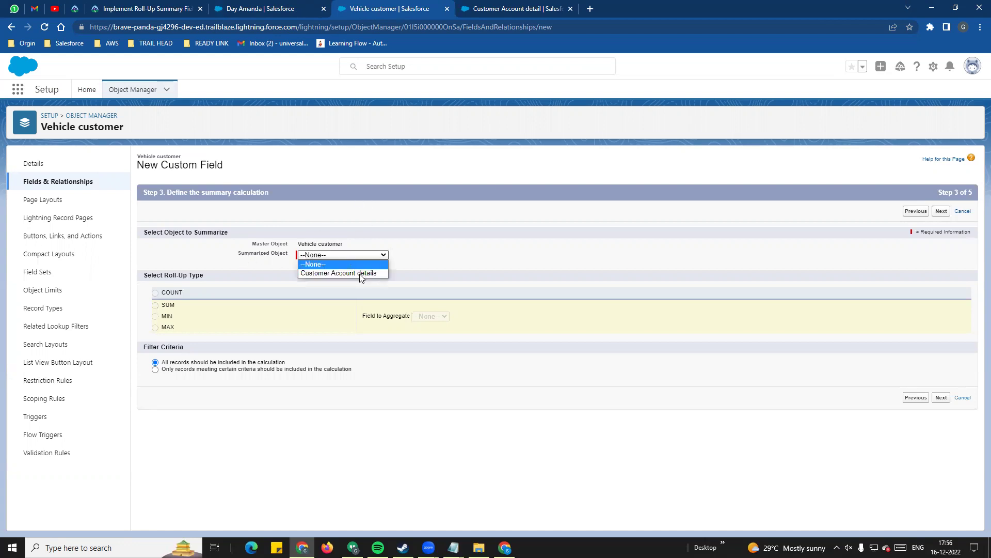
pyautogui.click(316, 274)
pyautogui.moveTo(237, 254); pyautogui.dragTo(284, 252)
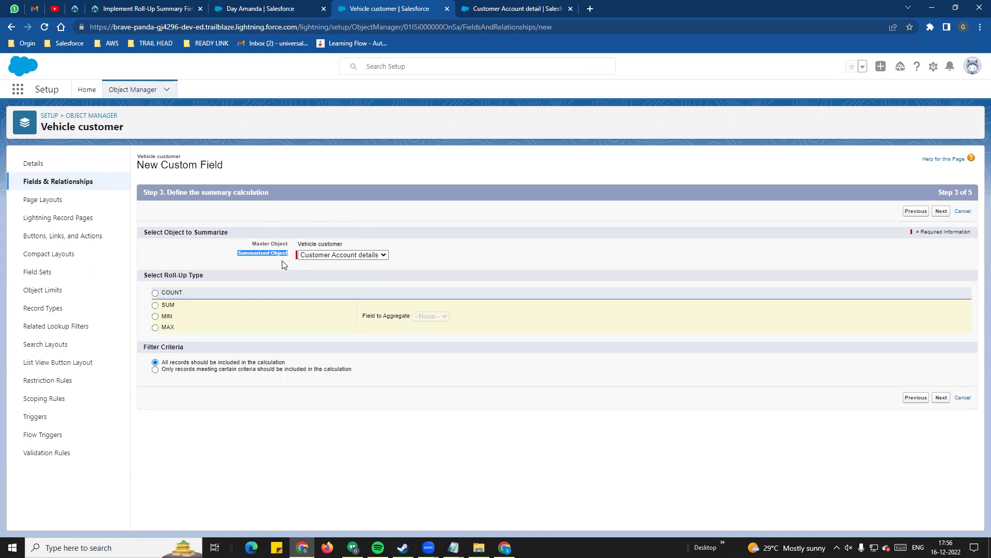
pyautogui.click(301, 269)
pyautogui.tripleClick(231, 279)
pyautogui.moveTo(208, 279); pyautogui.dragTo(212, 282)
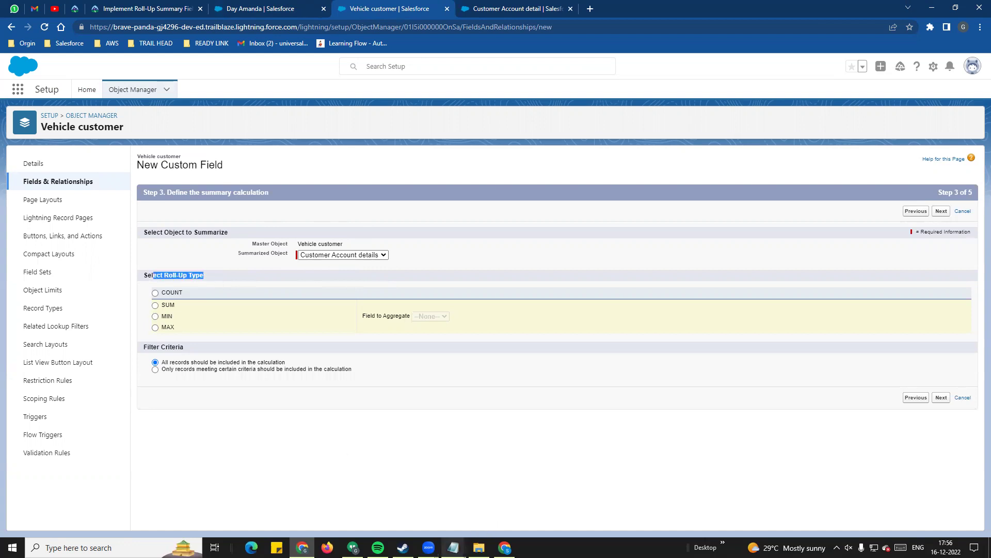
# - Review the Notepad notes on the COUNT, SUM, MIN and MAX roll-up types
pyautogui.moveTo(453, 547)
pyautogui.click(507, 519)
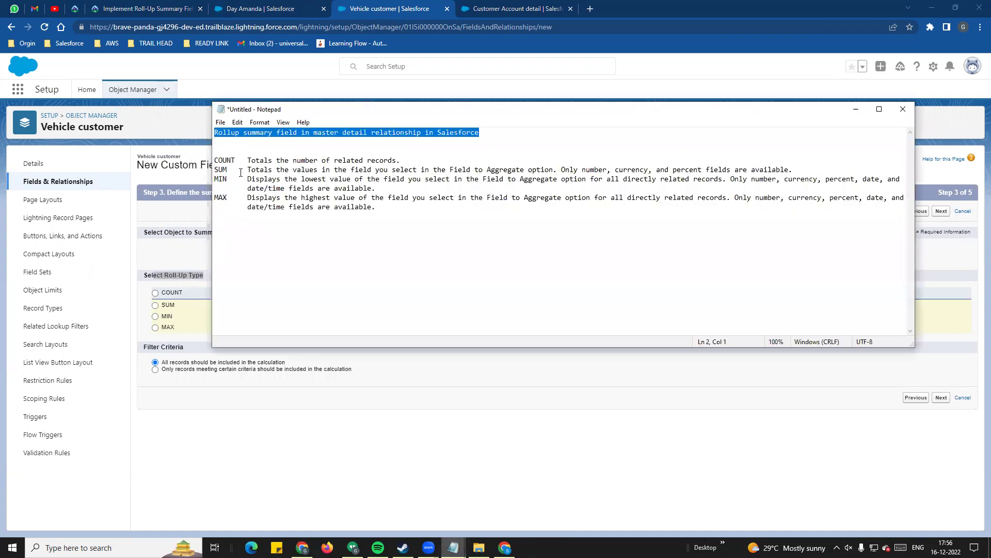
pyautogui.doubleClick(224, 160)
pyautogui.doubleClick(221, 170)
pyautogui.doubleClick(220, 178)
pyautogui.doubleClick(221, 197)
pyautogui.moveTo(253, 160); pyautogui.dragTo(408, 160)
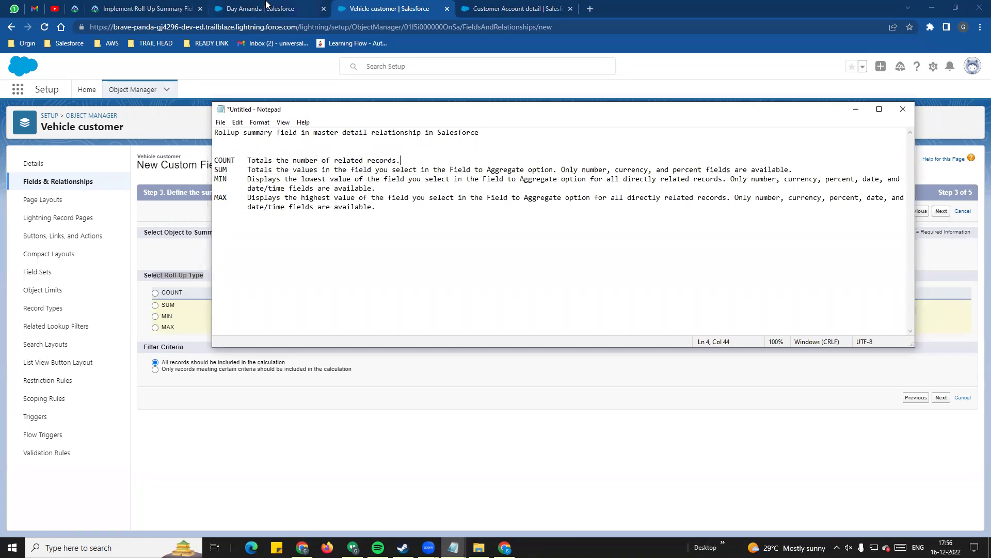
pyautogui.click(308, 9)
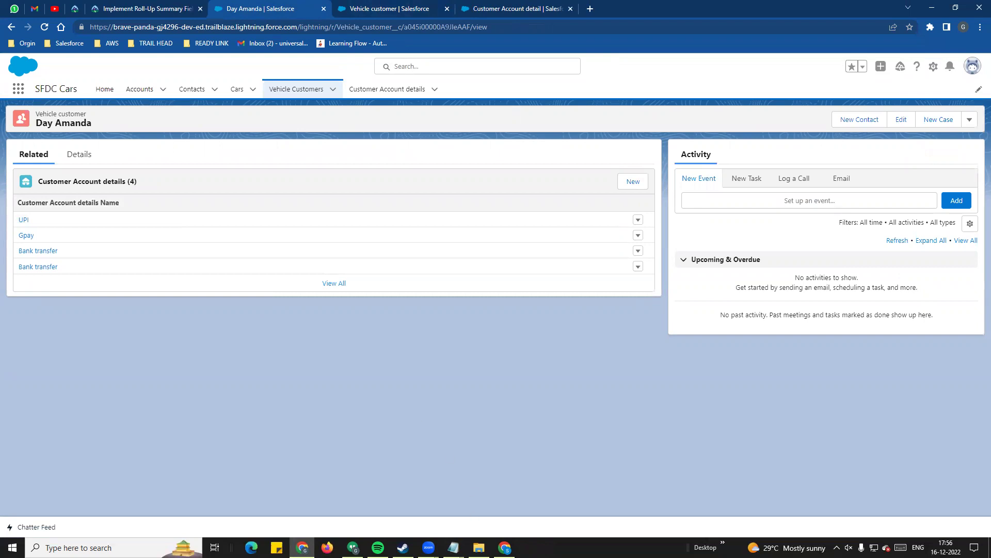
# - Highlight that SUM accepts number, currency and percent fields in the notes
pyautogui.click(493, 519)
pyautogui.doubleClick(221, 170)
pyautogui.moveTo(381, 114); pyautogui.dragTo(513, 114)
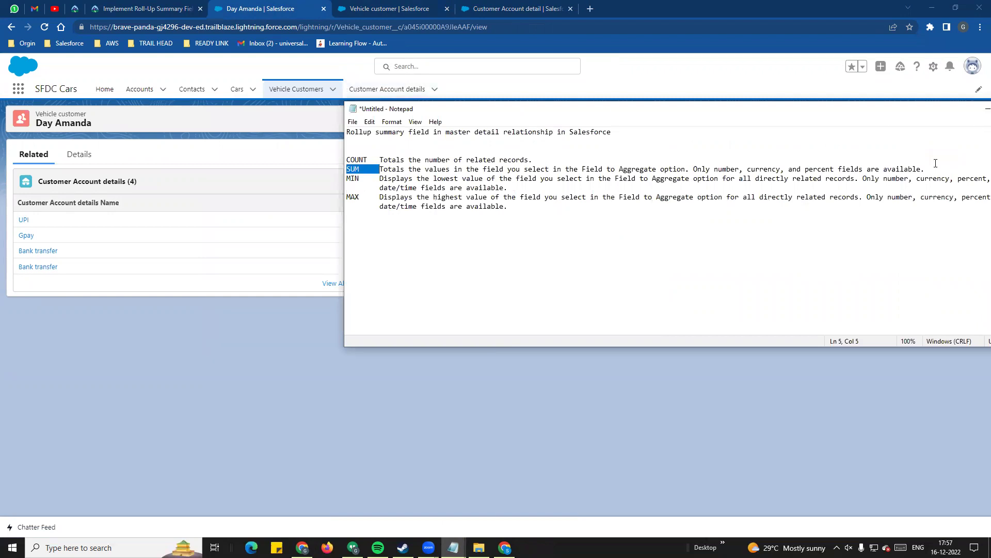
pyautogui.doubleClick(727, 169)
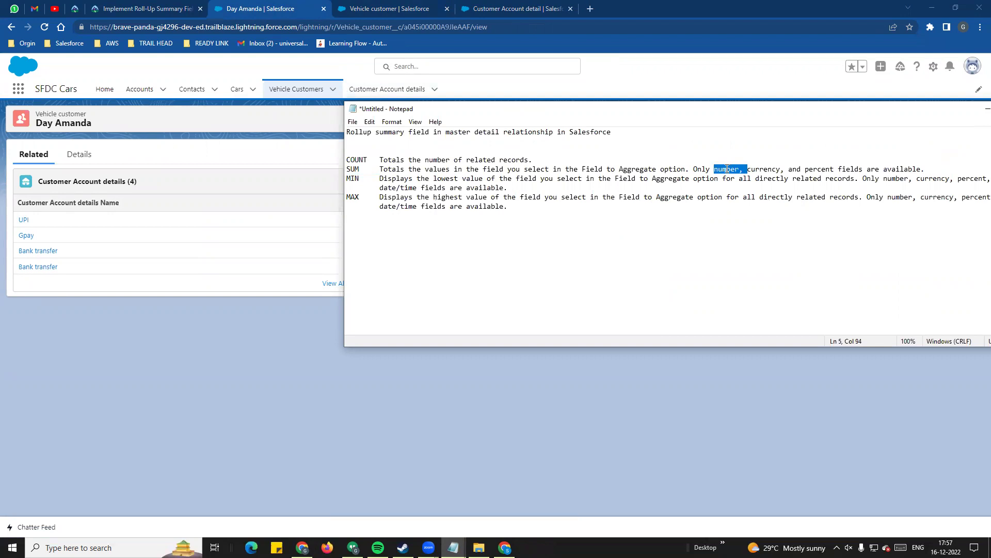
pyautogui.doubleClick(766, 165)
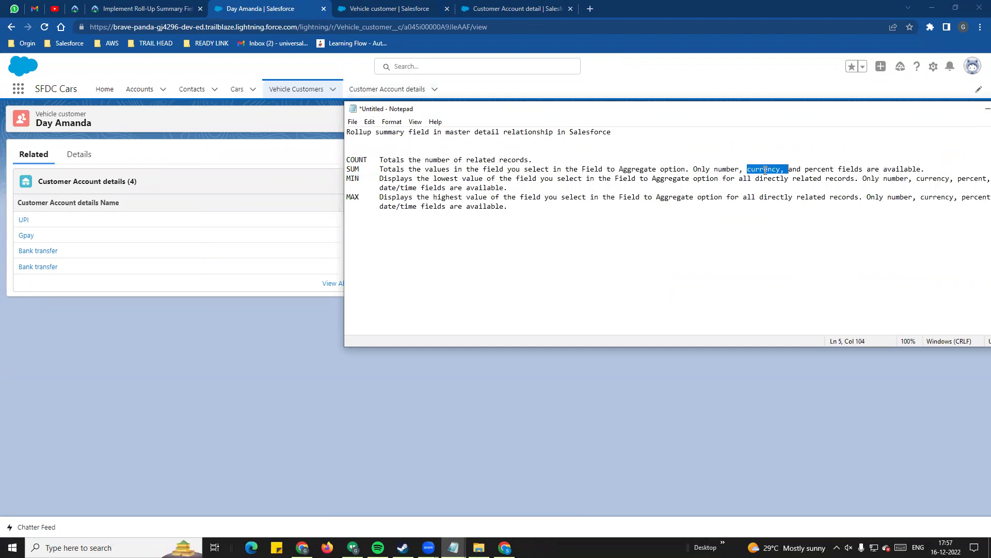
pyautogui.doubleClick(811, 168)
pyautogui.moveTo(727, 170); pyautogui.dragTo(835, 170)
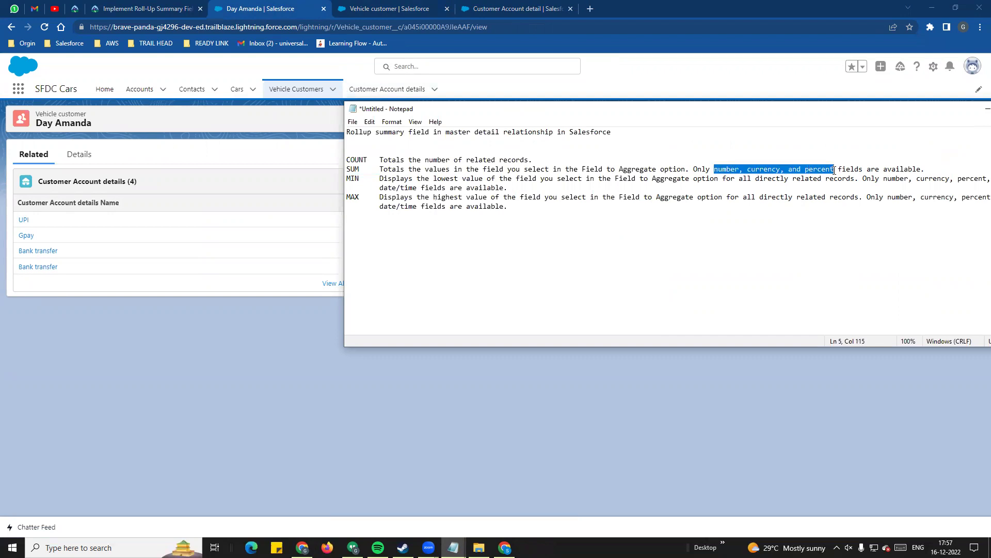
pyautogui.doubleClick(725, 170)
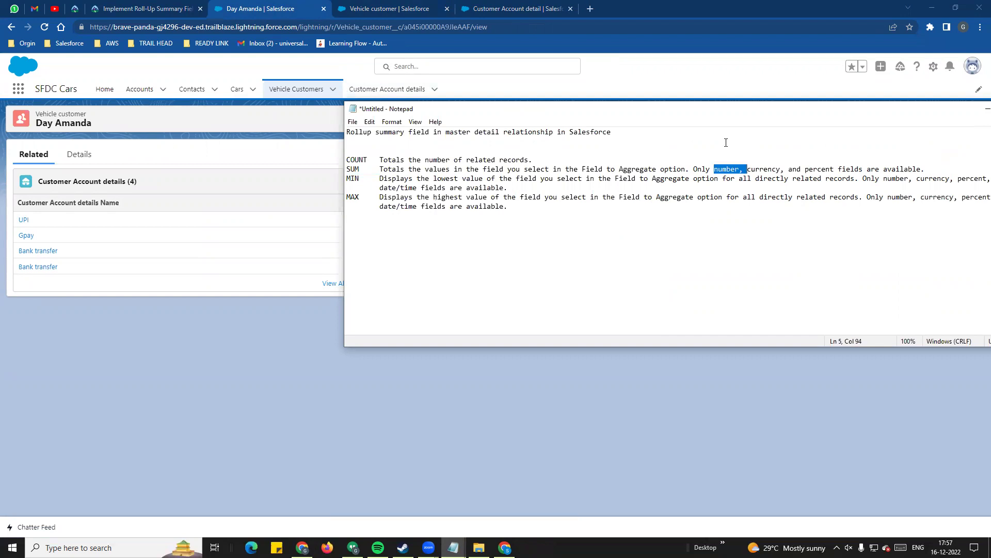
pyautogui.doubleClick(348, 169)
pyautogui.click(351, 179)
pyautogui.doubleClick(352, 179)
pyautogui.doubleClick(354, 199)
pyautogui.click(348, 178)
# - Point out that MIN and MAX work on date fields, then bring Salesforce forward
pyautogui.moveTo(793, 115); pyautogui.dragTo(654, 115)
pyautogui.doubleClick(866, 179)
pyautogui.press('End')
pyautogui.doubleClick(865, 179)
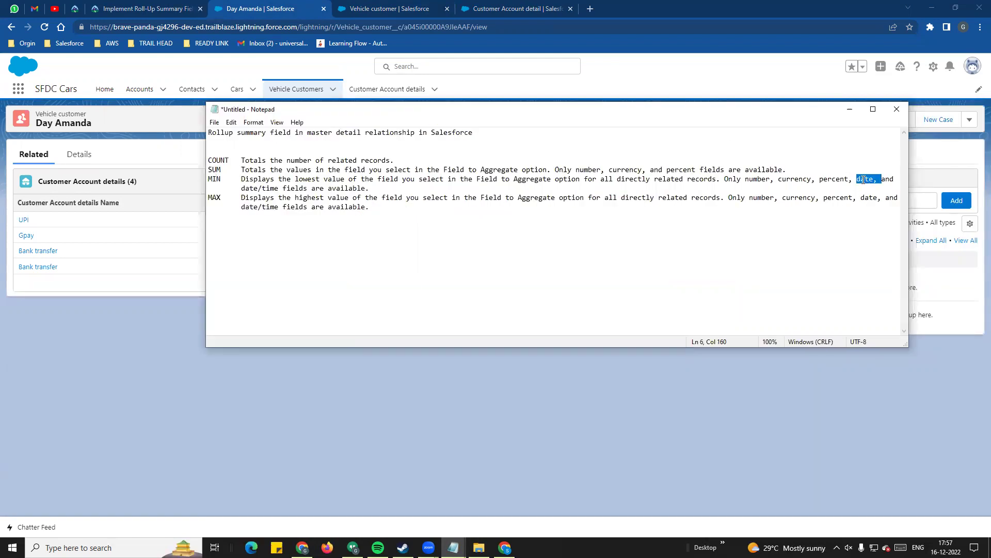
pyautogui.click(864, 179)
pyautogui.doubleClick(865, 179)
pyautogui.moveTo(219, 180); pyautogui.dragTo(207, 179)
pyautogui.doubleClick(213, 198)
pyautogui.click(161, 123)
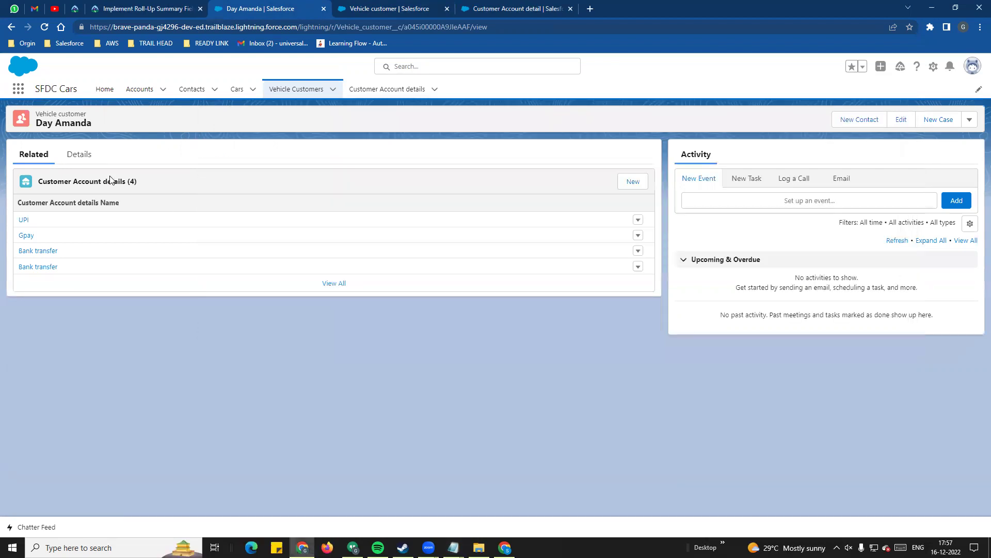
# - Set the roll-up type to SUM of Amount Payed, keep it visible, and save the field
pyautogui.click(381, 8)
pyautogui.click(156, 293)
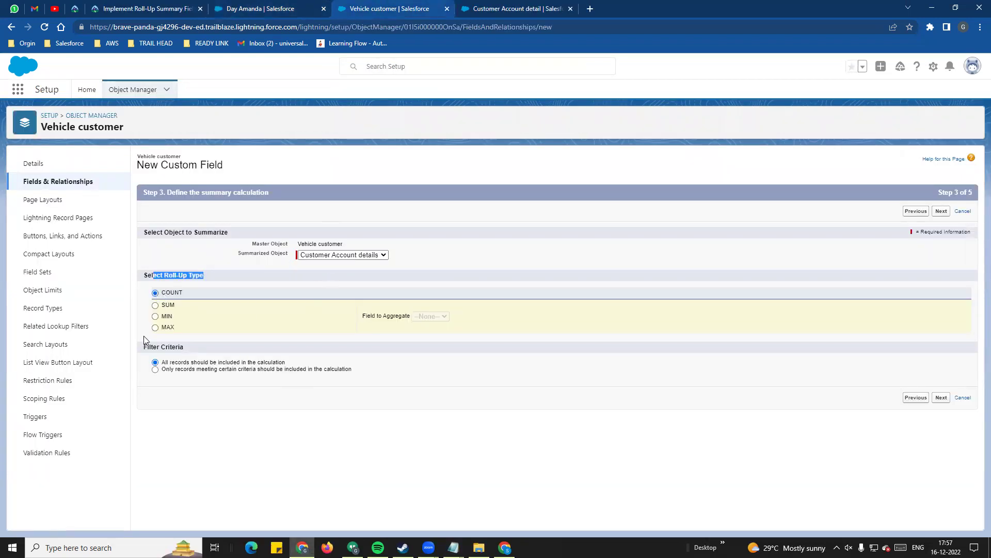
pyautogui.click(157, 306)
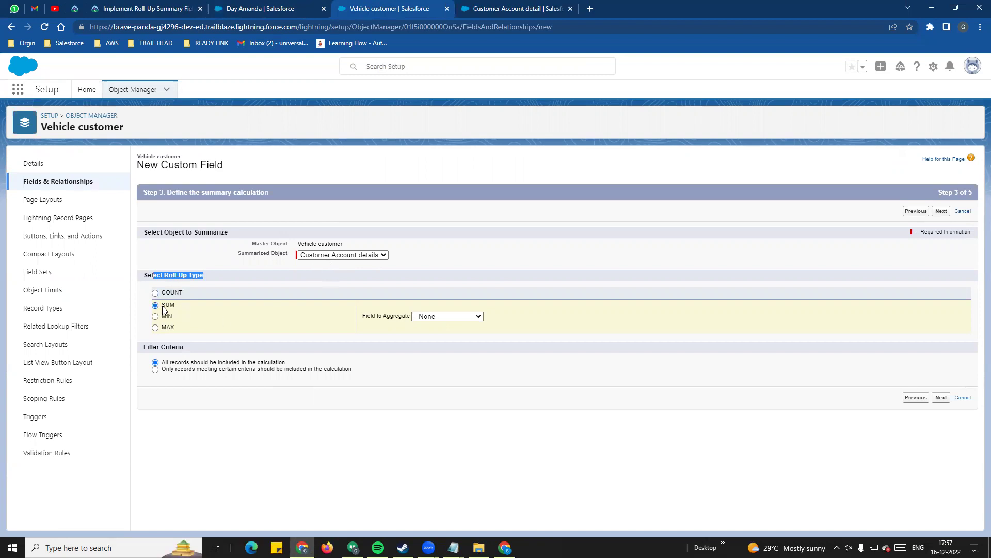
pyautogui.moveTo(365, 317); pyautogui.dragTo(405, 317)
pyautogui.click(443, 320)
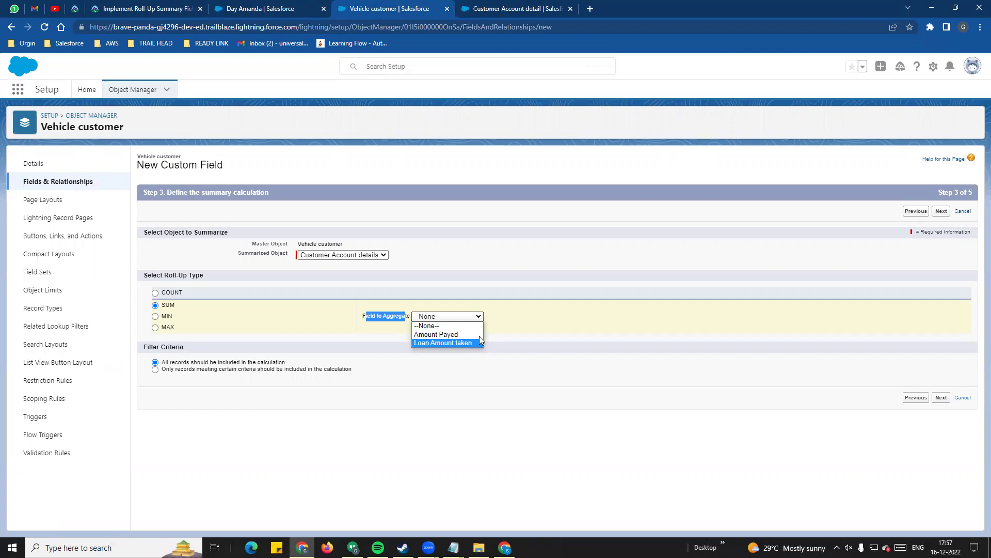
pyautogui.click(437, 334)
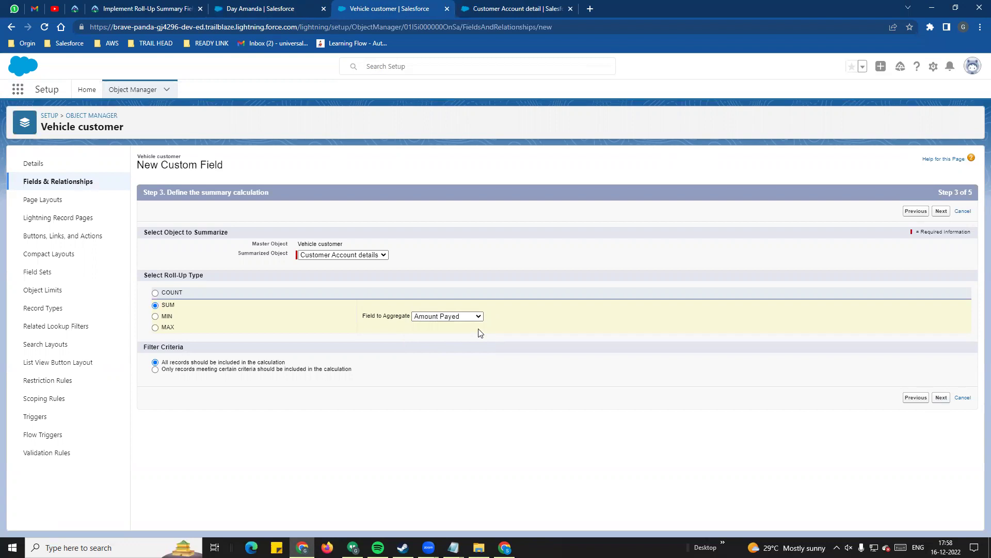
pyautogui.click(712, 296)
pyautogui.scroll(-5, 910, 400)
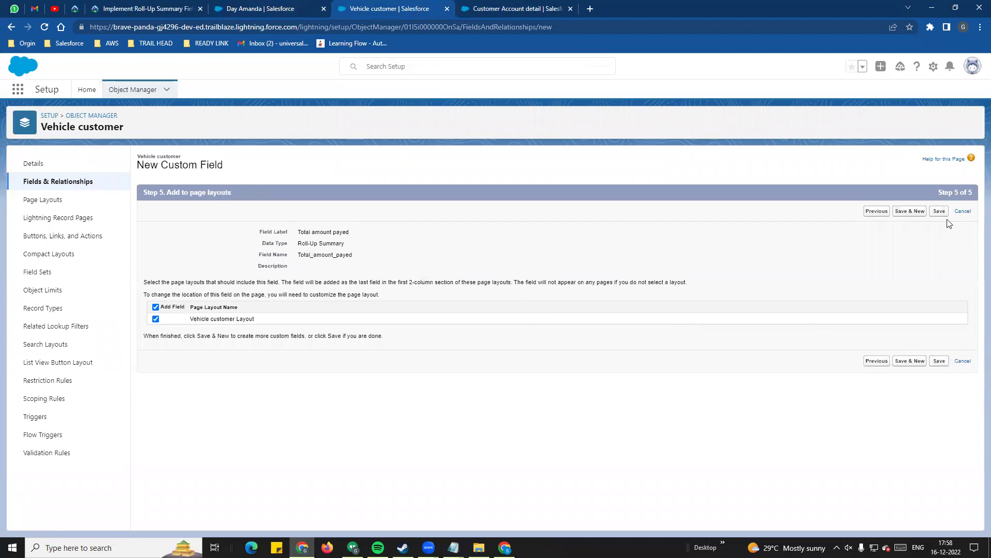
pyautogui.click(939, 211)
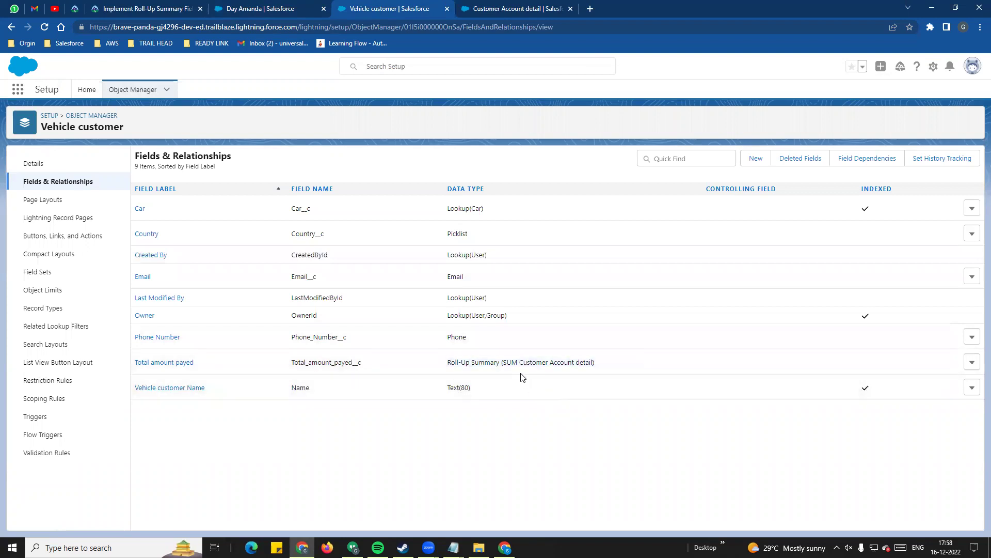
pyautogui.moveTo(526, 364); pyautogui.dragTo(590, 364)
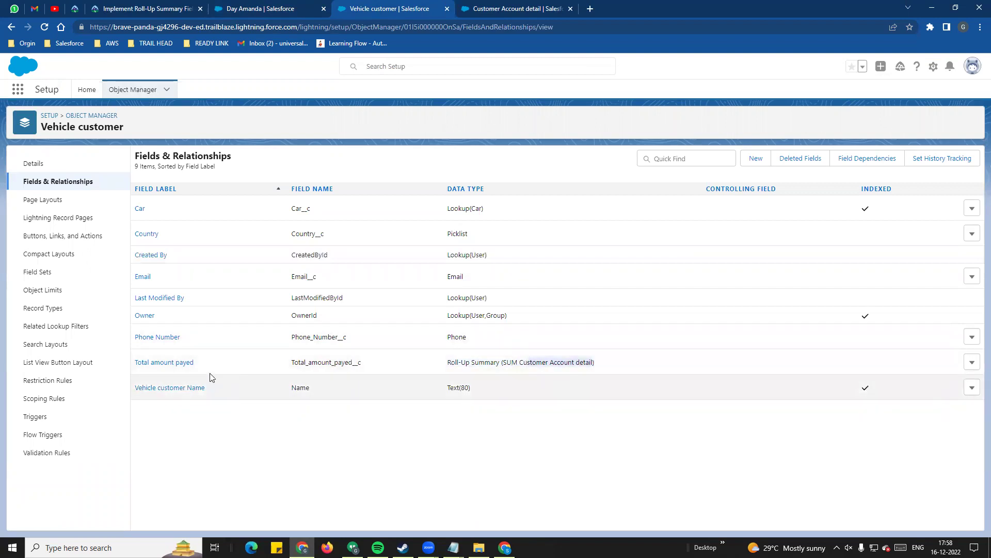
pyautogui.click(281, 8)
pyautogui.click(45, 27)
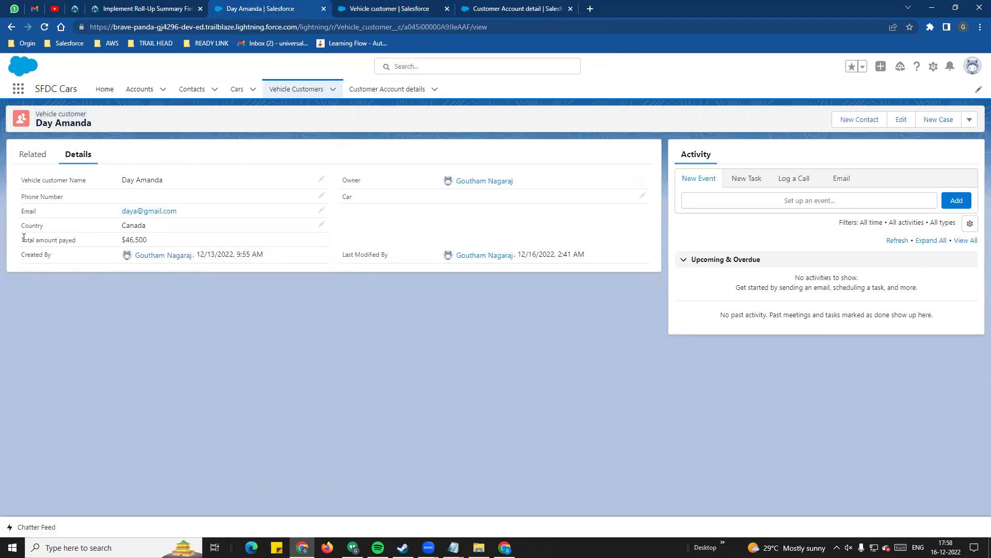
pyautogui.moveTo(124, 240); pyautogui.dragTo(154, 239)
pyautogui.click(278, 332)
pyautogui.moveTo(124, 240); pyautogui.dragTo(148, 242)
pyautogui.click(38, 157)
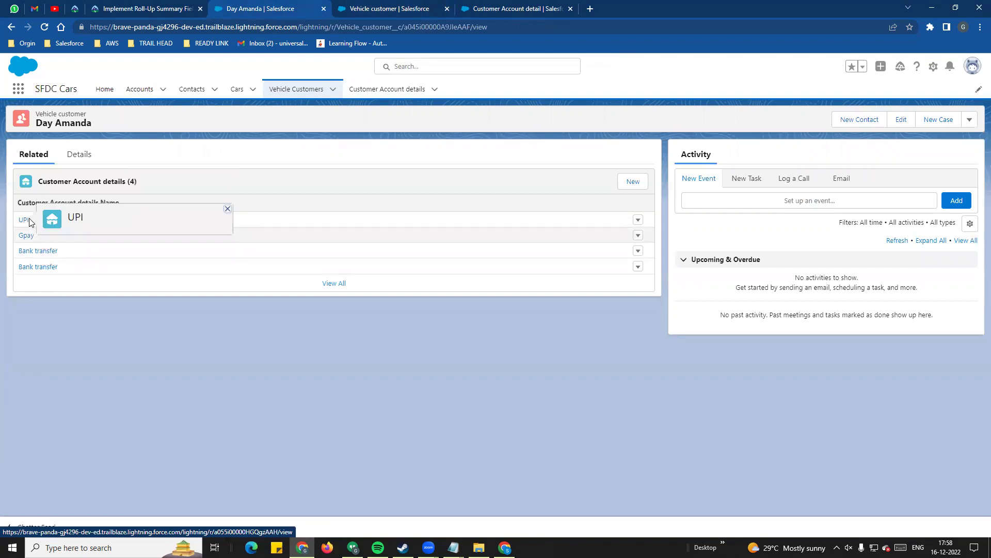
pyautogui.click(78, 155)
pyautogui.click(134, 240)
pyautogui.moveTo(48, 124); pyautogui.dragTo(115, 124)
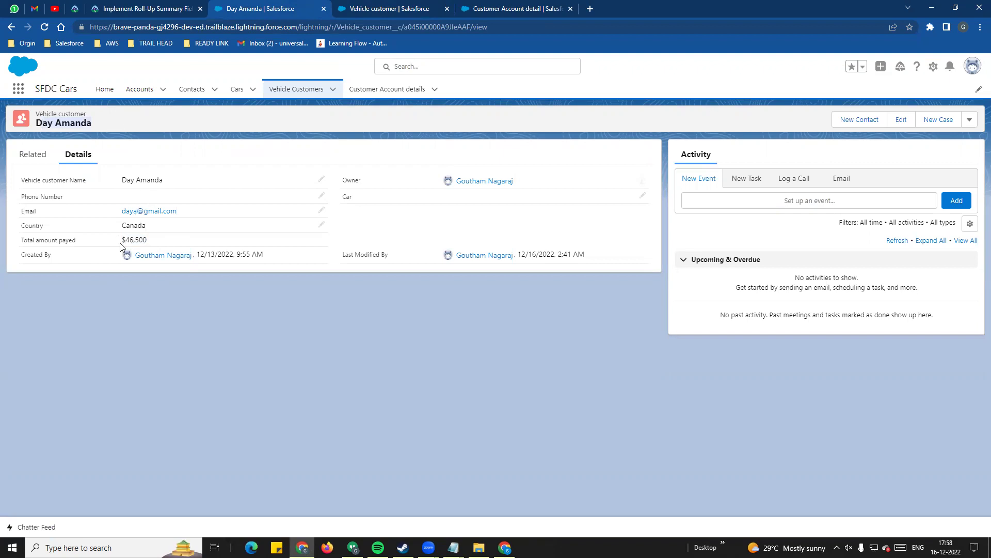
pyautogui.click(405, 18)
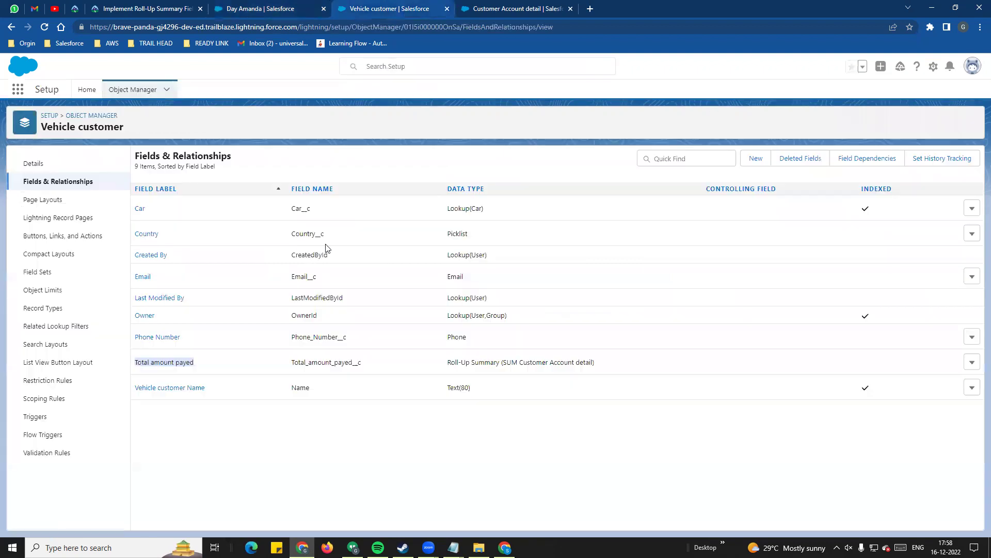
# - Start another custom field on Vehicle customer as a Roll-Up Summary type
pyautogui.click(762, 162)
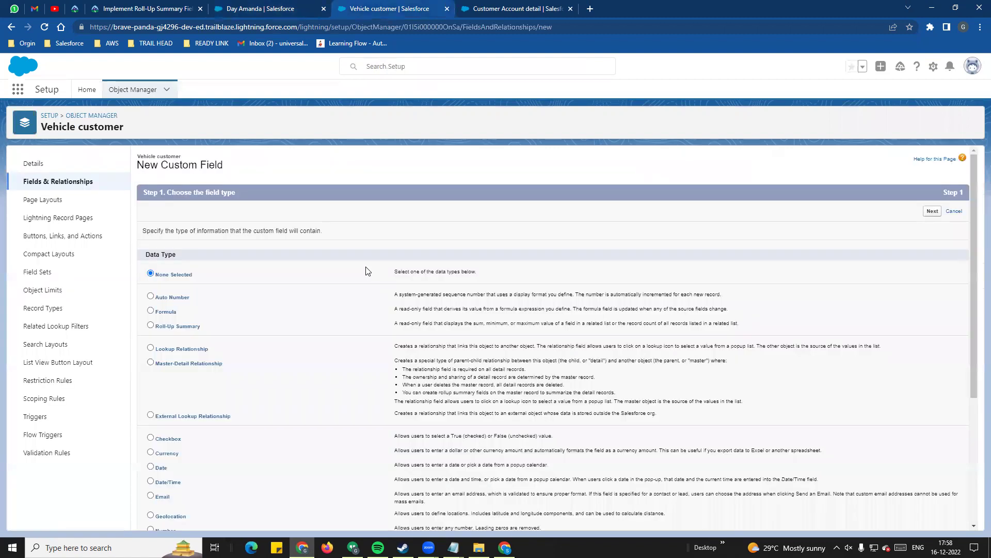
pyautogui.scroll(-1, 161, 295)
pyautogui.click(151, 274)
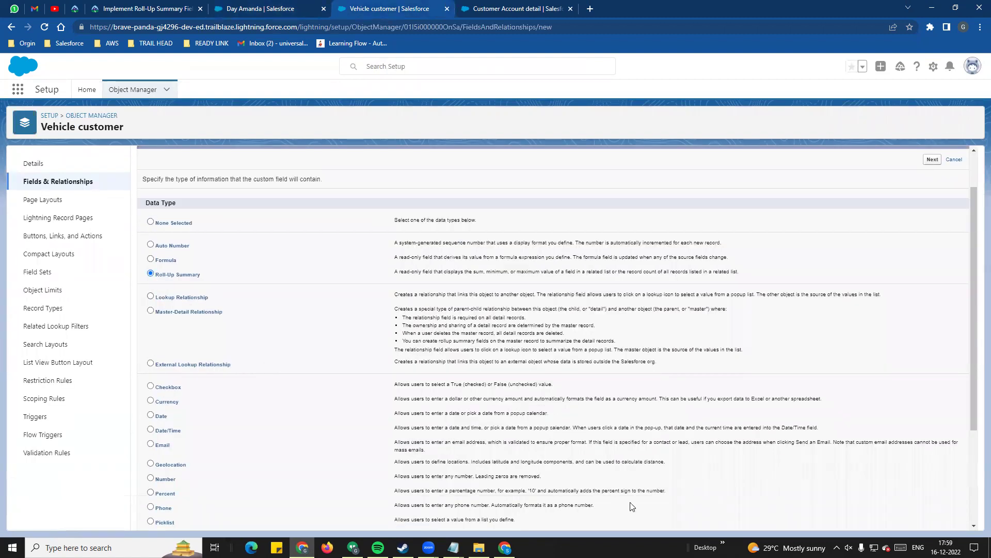
pyautogui.scroll(-3, 749, 517)
pyautogui.click(932, 518)
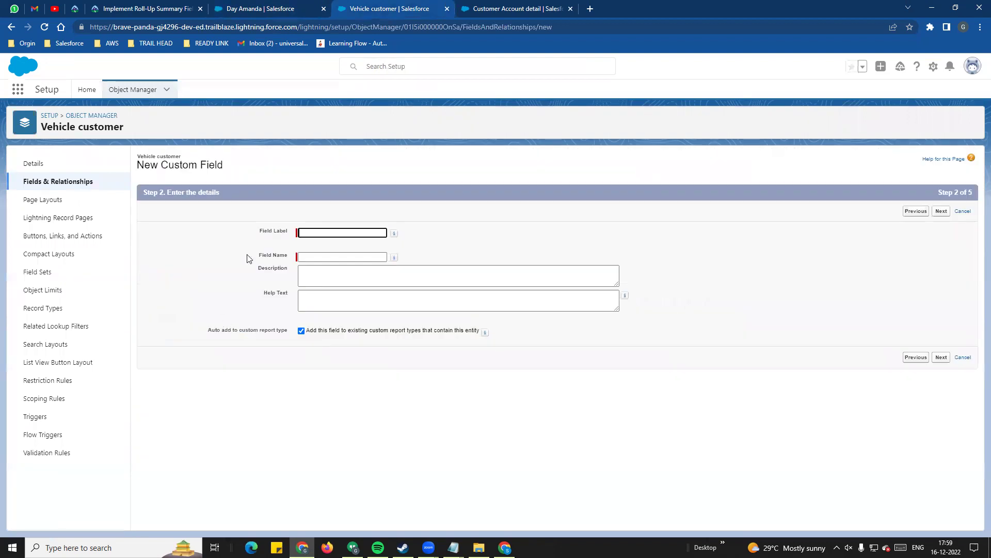
# - Label the field 'Total time cusomter' and let the field name auto-fill
pyautogui.click(329, 235)
pyautogui.write('T')
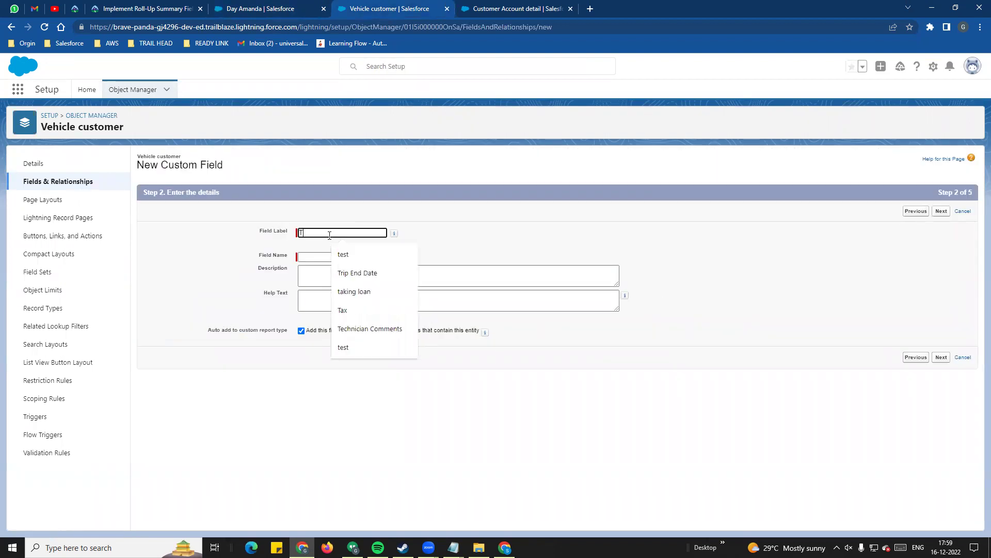
pyautogui.write('otal time')
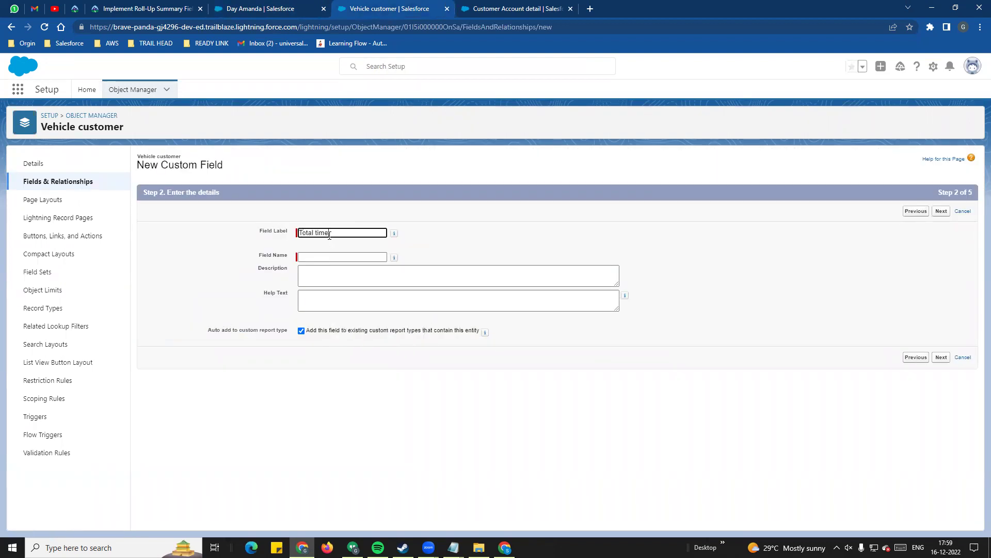
pyautogui.write(' cusomter')
pyautogui.click(355, 278)
pyautogui.click(942, 357)
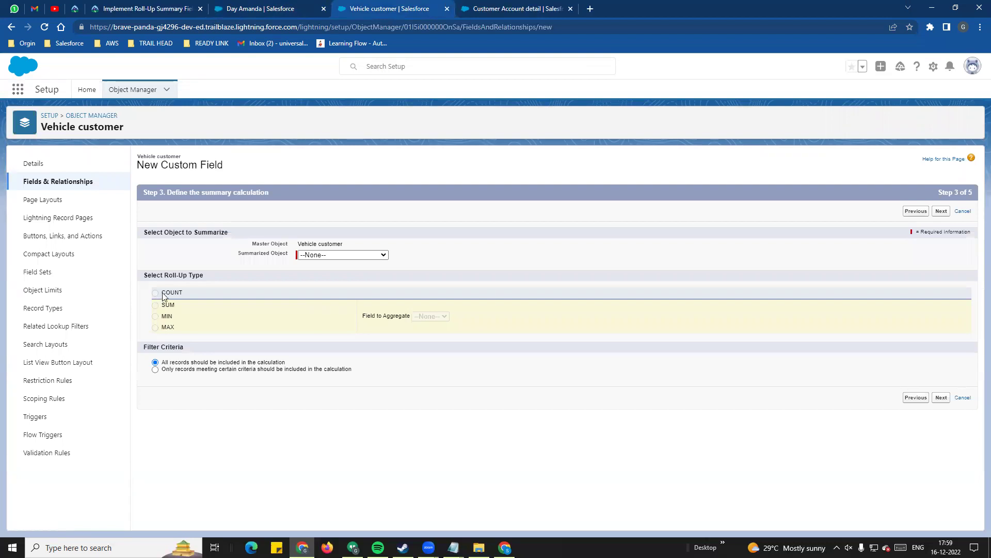
# - Set it to COUNT Customer Account details records, then Save & New
pyautogui.click(349, 254)
pyautogui.click(351, 270)
pyautogui.click(163, 292)
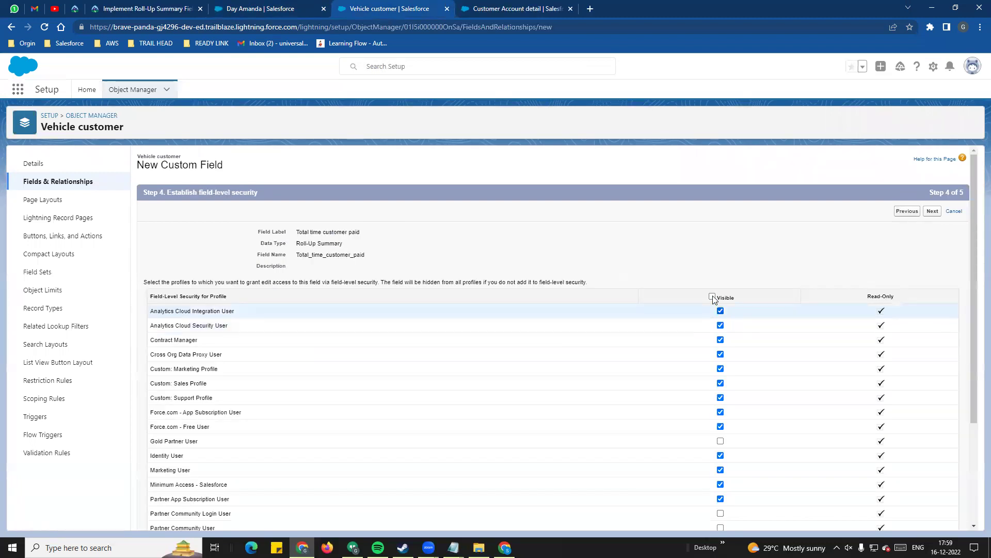
pyautogui.scroll(-1, 950, 486)
pyautogui.scroll(-3, 942, 499)
pyautogui.click(932, 517)
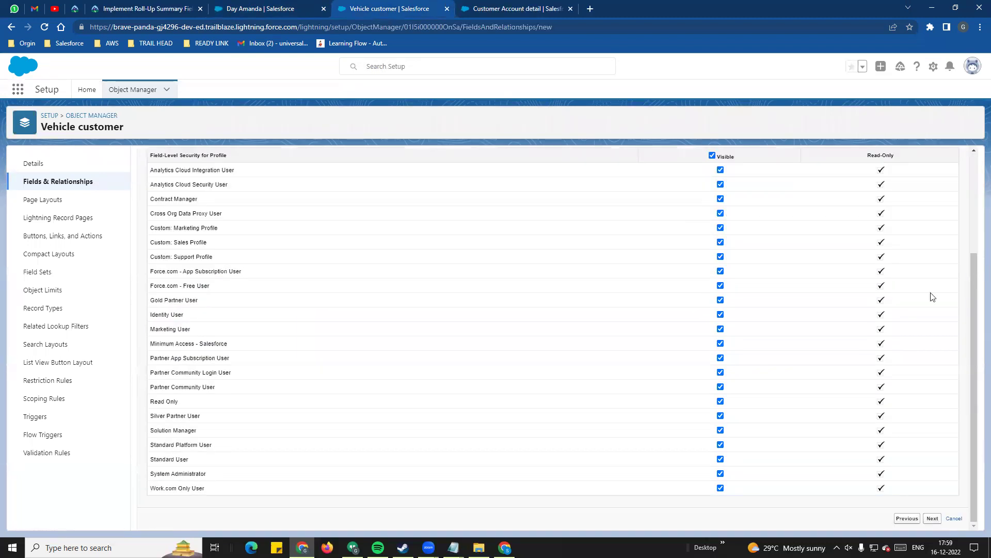
pyautogui.click(917, 217)
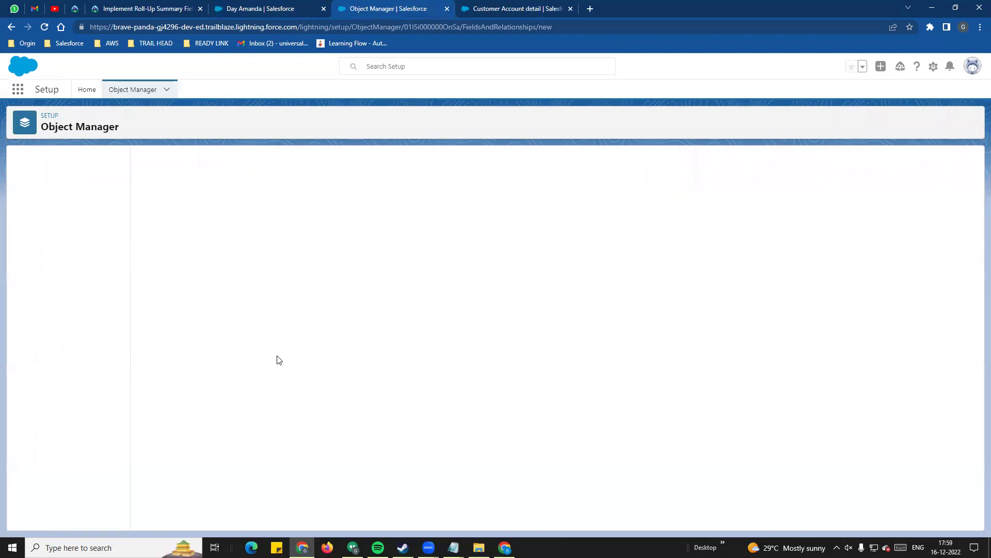
# - Create a Roll-Up Summary field labelled 'First service date' with auto-filled name
pyautogui.scroll(-1, 183, 314)
pyautogui.click(151, 274)
pyautogui.scroll(-5, 942, 503)
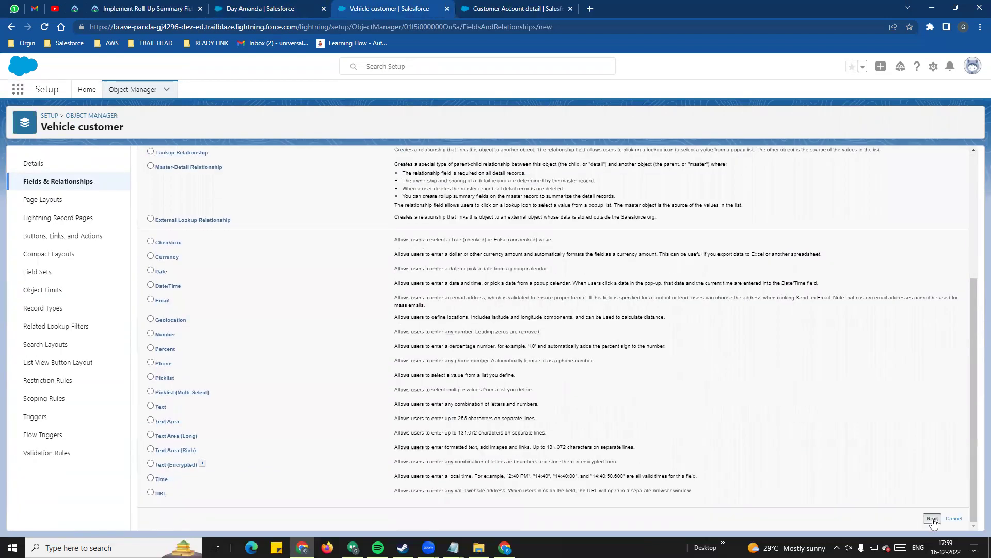
pyautogui.click(933, 518)
pyautogui.click(327, 231)
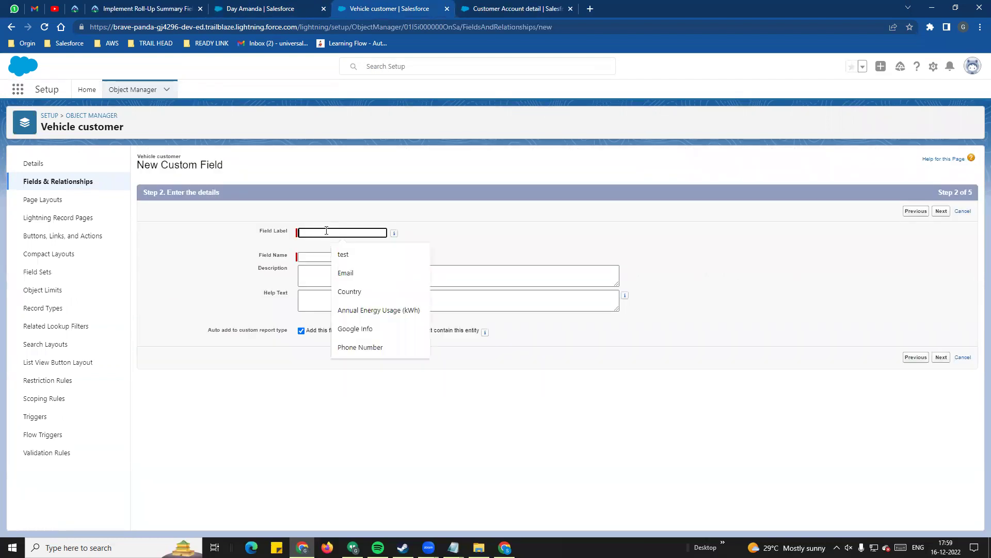
pyautogui.write('First service date')
pyautogui.click(470, 246)
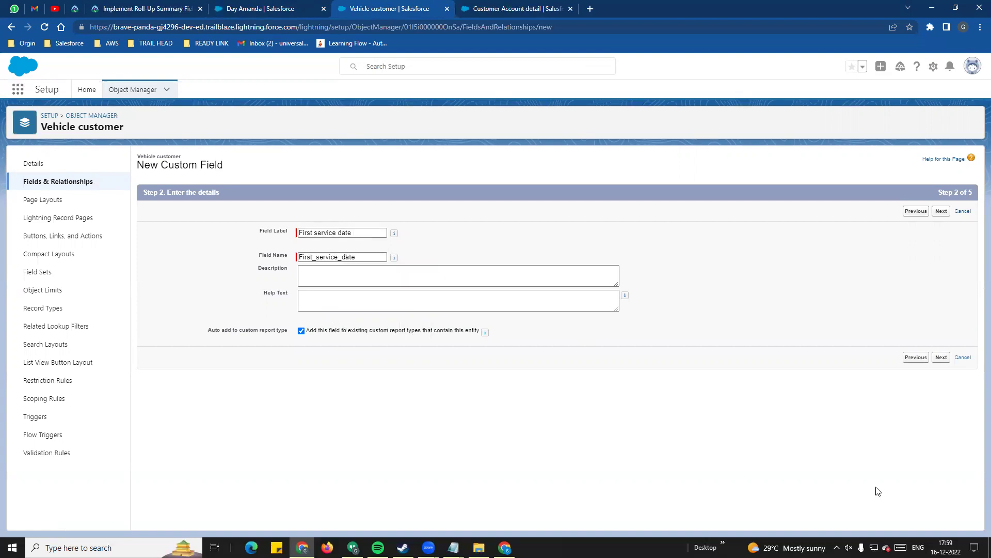
pyautogui.click(941, 358)
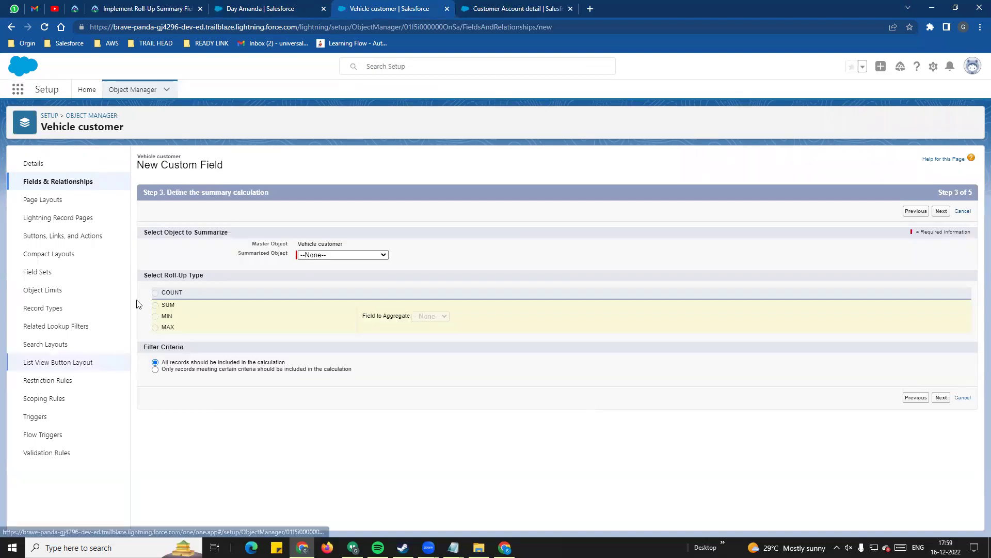
# - Summarize Customer Account details with MIN of Service date, passing field-level security
pyautogui.click(343, 254)
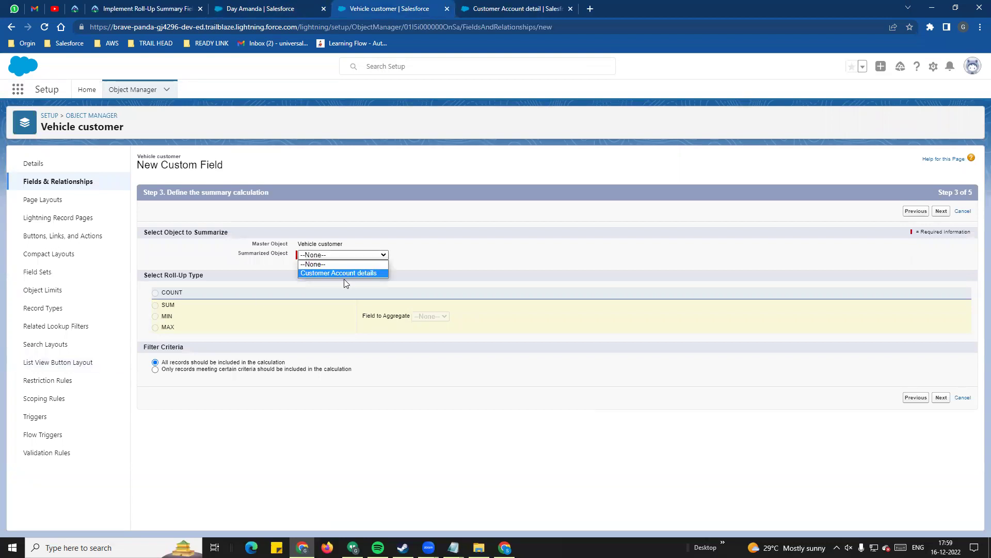
pyautogui.click(344, 274)
pyautogui.click(155, 316)
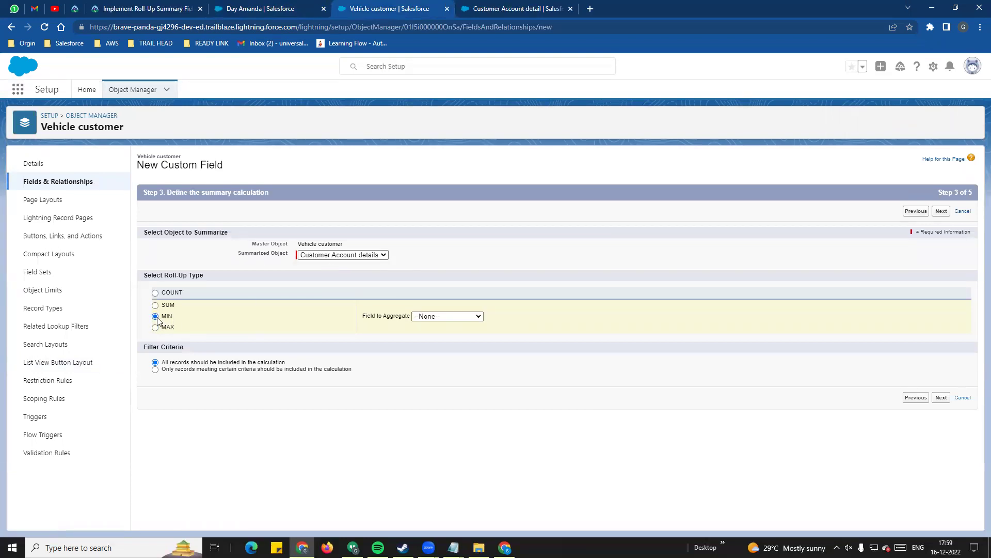
pyautogui.click(465, 316)
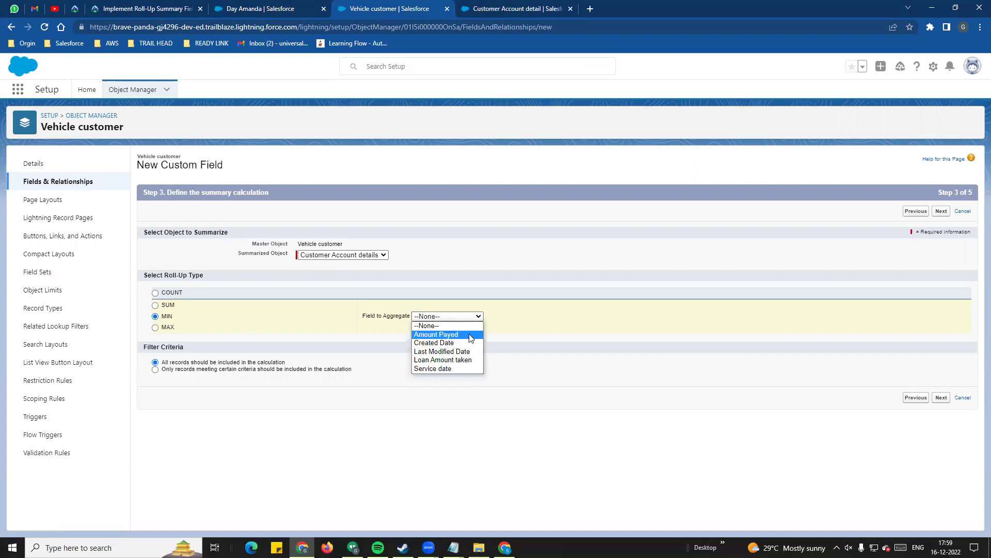
pyautogui.click(453, 369)
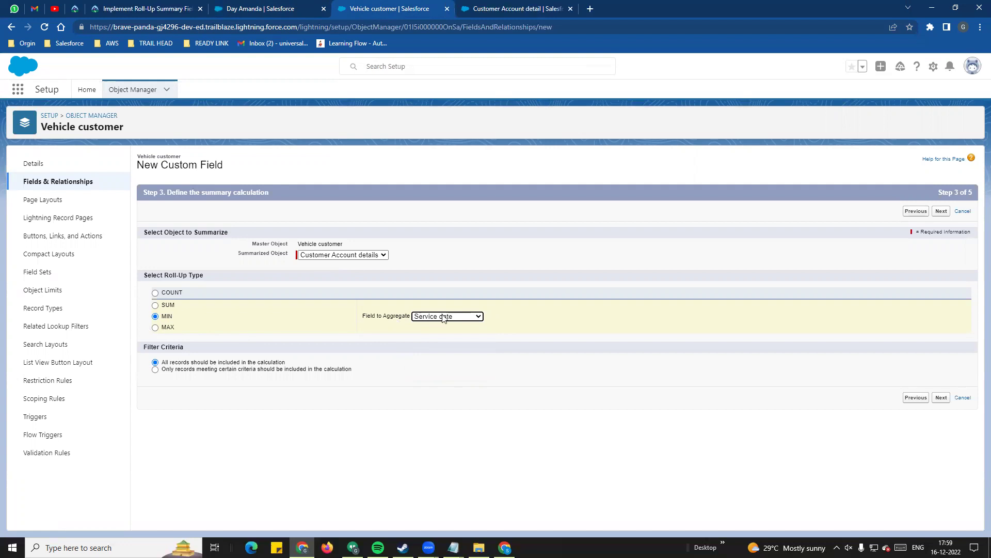
pyautogui.click(942, 398)
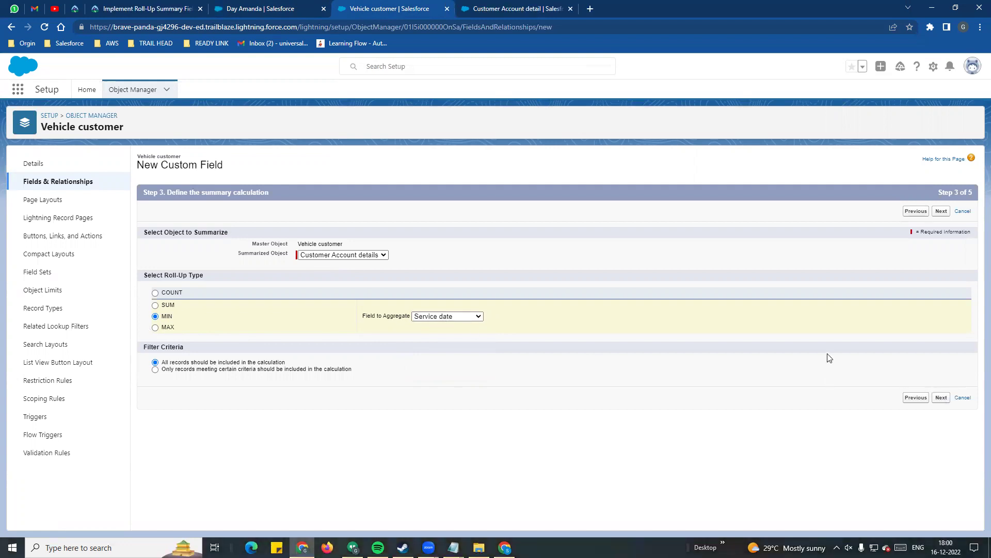
pyautogui.click(941, 399)
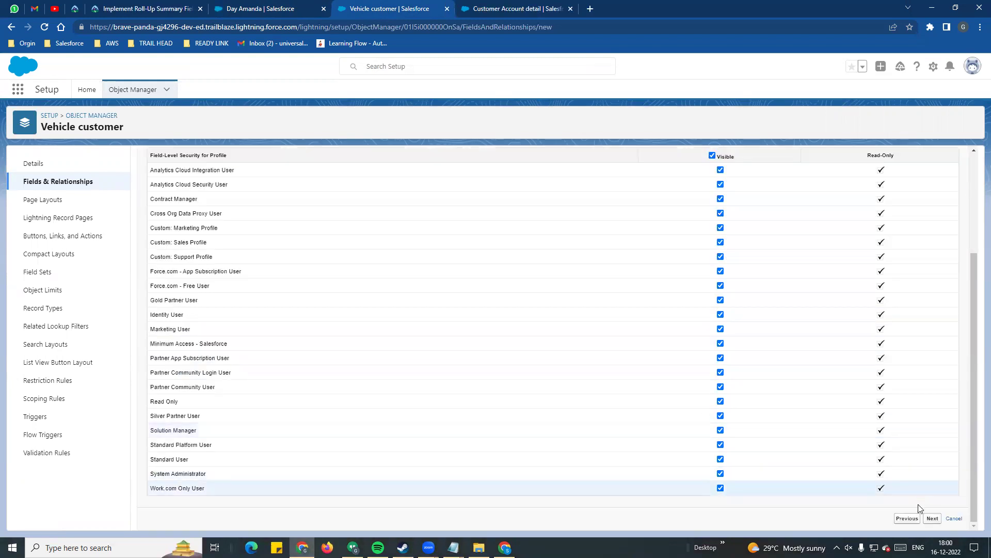
pyautogui.click(930, 518)
# - Start a new Roll-Up Summary field labelled 'Last Service date'
pyautogui.click(904, 363)
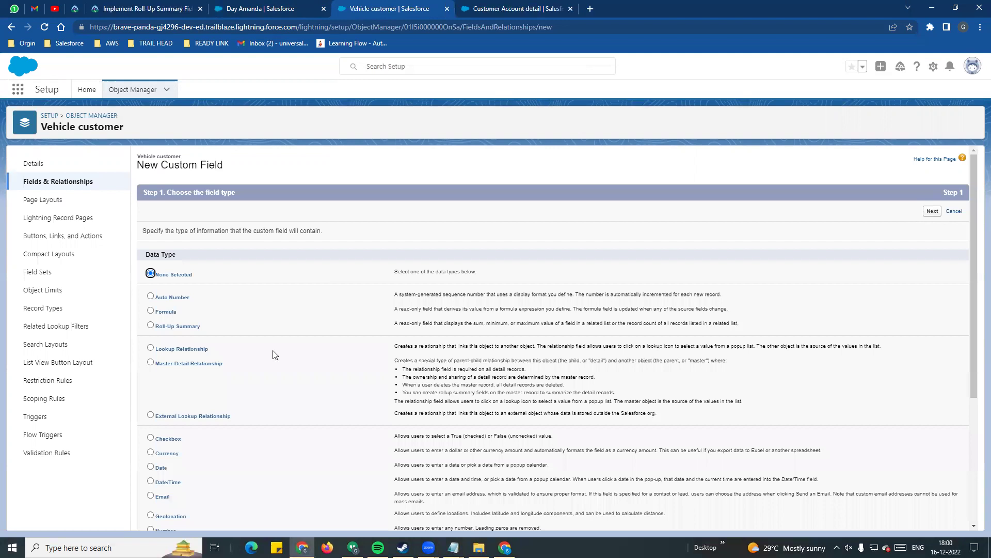
pyautogui.click(151, 325)
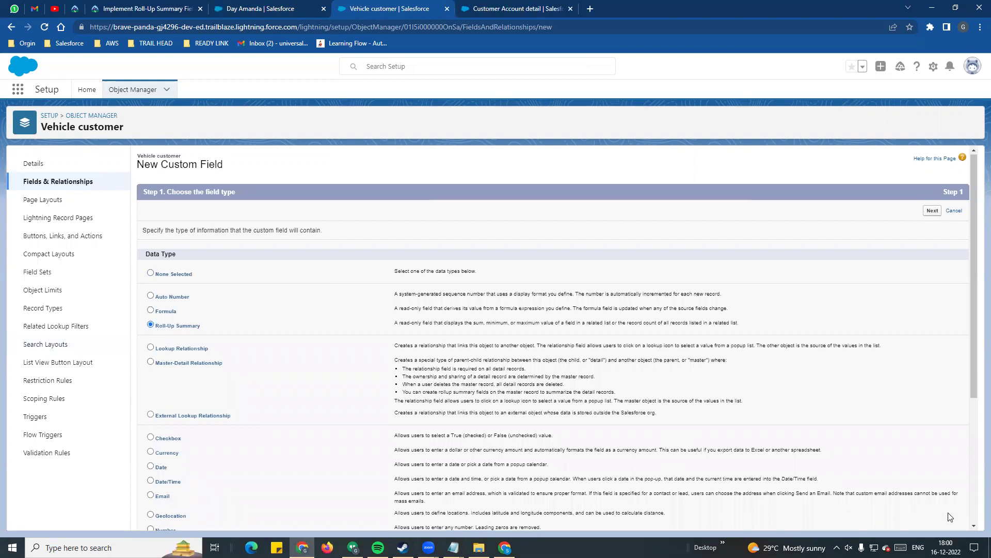
pyautogui.scroll(-4, 956, 512)
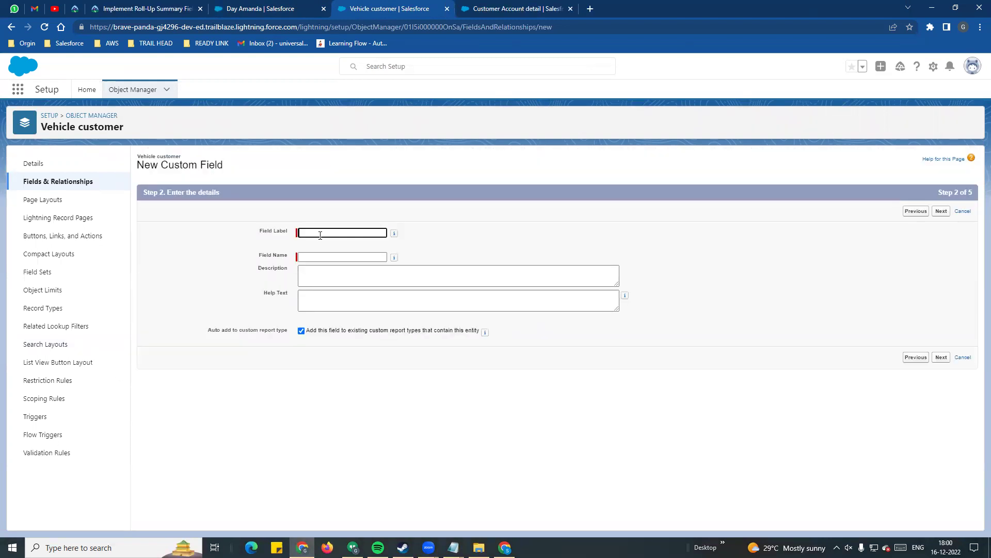
pyautogui.click(319, 233)
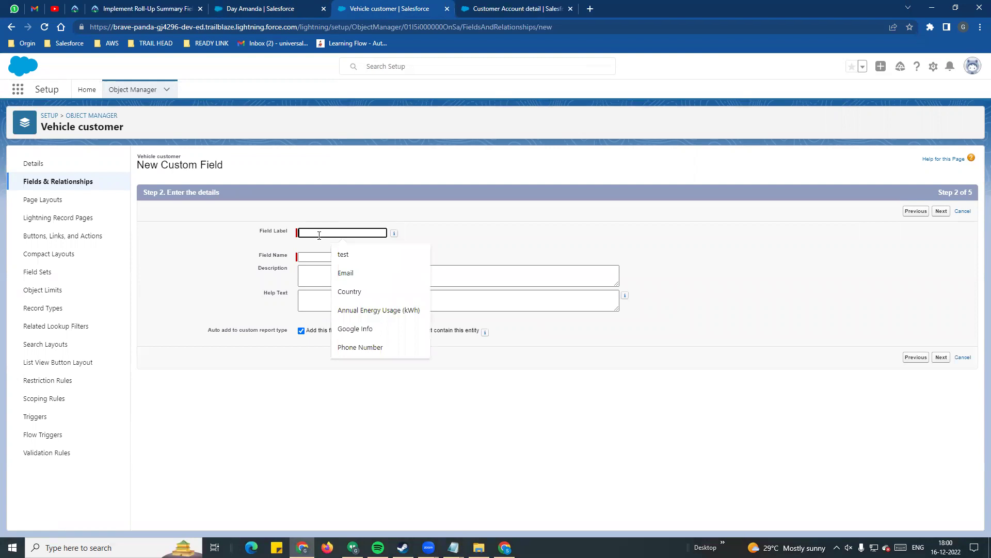
pyautogui.write('Last')
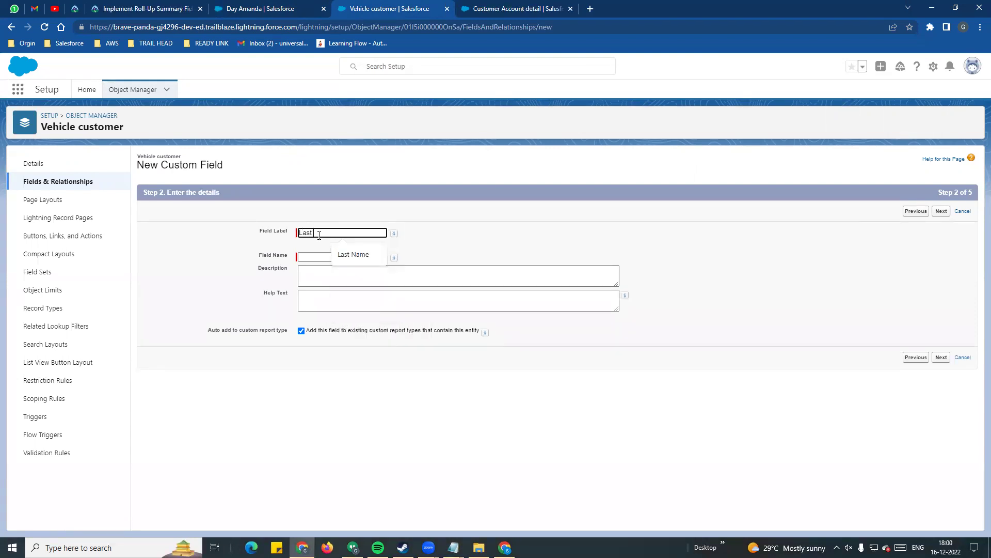
pyautogui.write(' Service date')
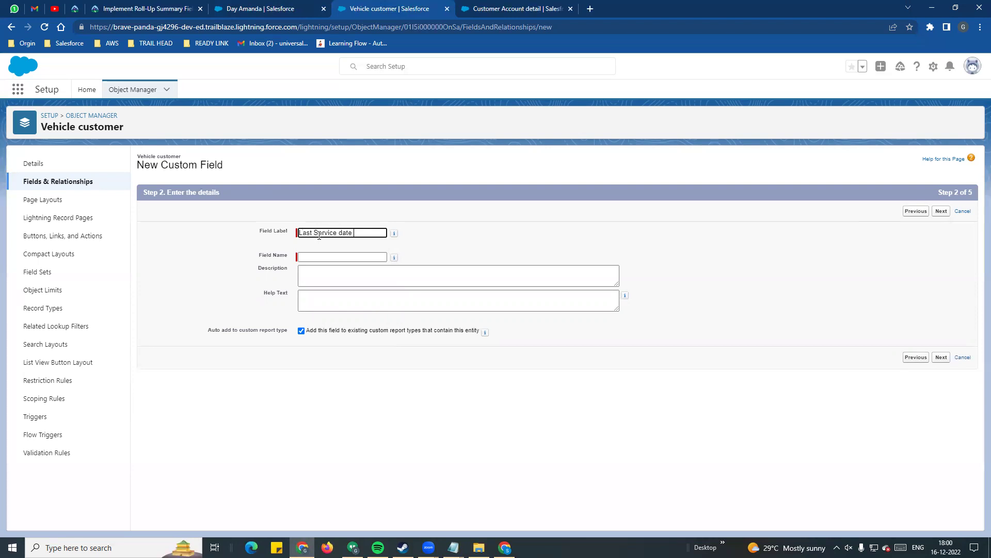
pyautogui.click(488, 227)
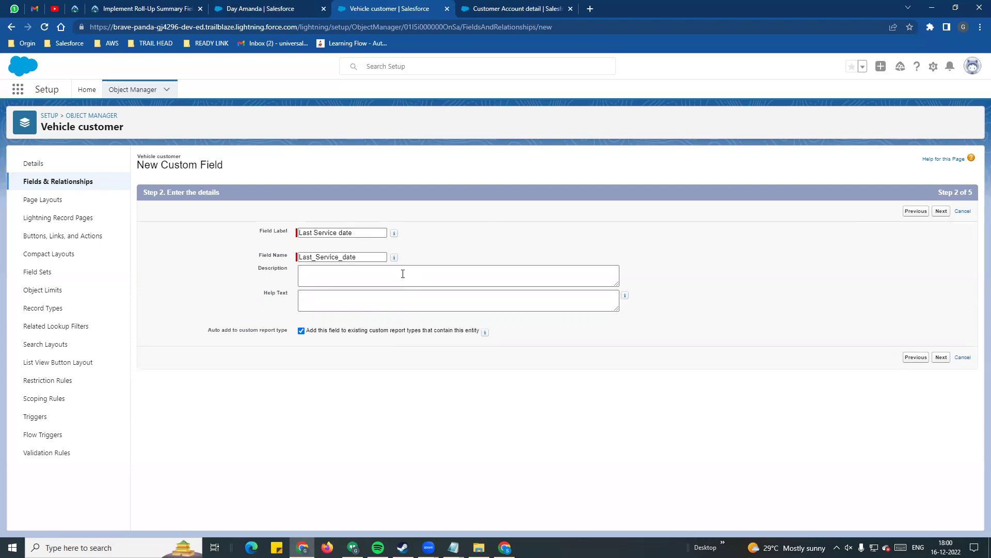
pyautogui.click(941, 357)
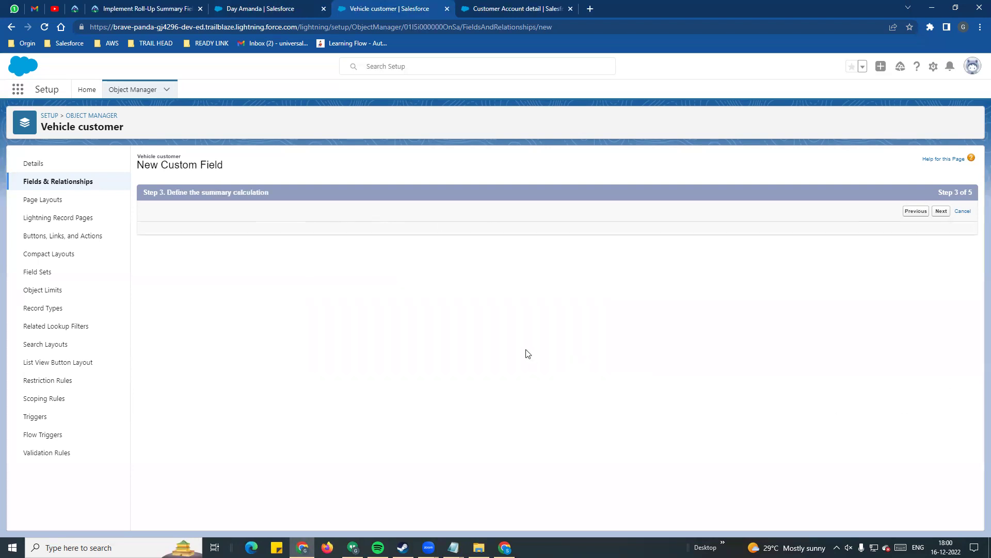
# - Set it to MAX of Service date over Customer Account details and save
pyautogui.click(323, 256)
pyautogui.click(345, 279)
pyautogui.click(155, 327)
pyautogui.click(435, 316)
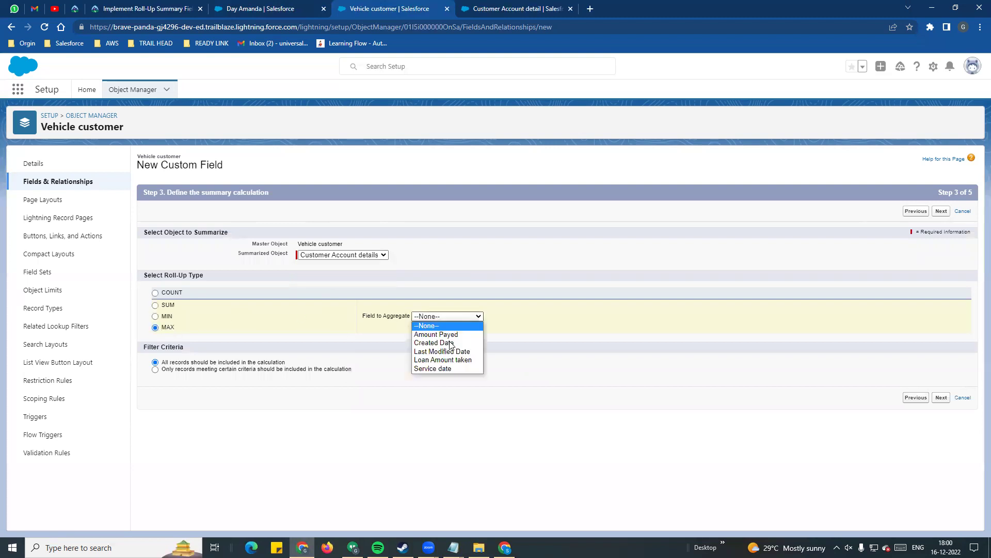
pyautogui.click(454, 369)
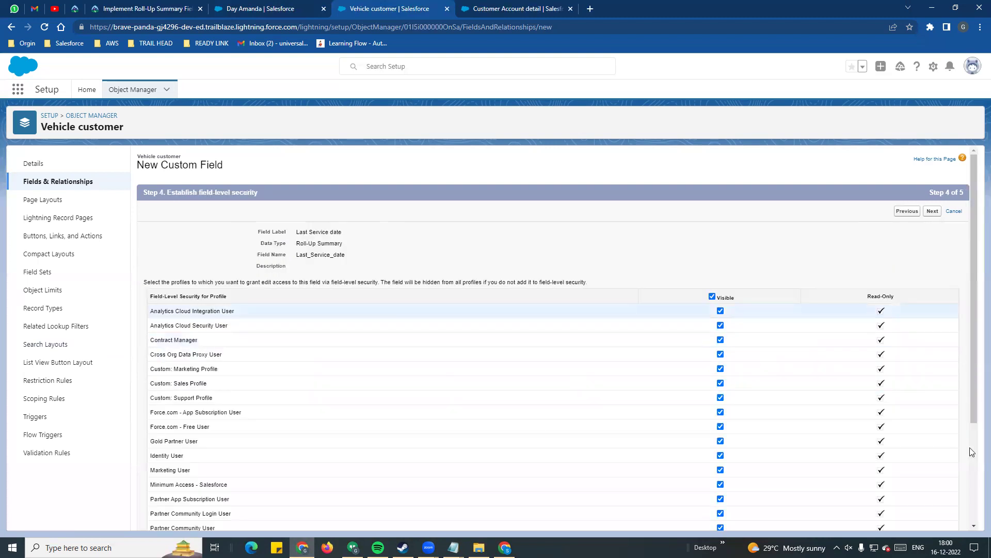
pyautogui.scroll(-3, 969, 450)
pyautogui.click(937, 523)
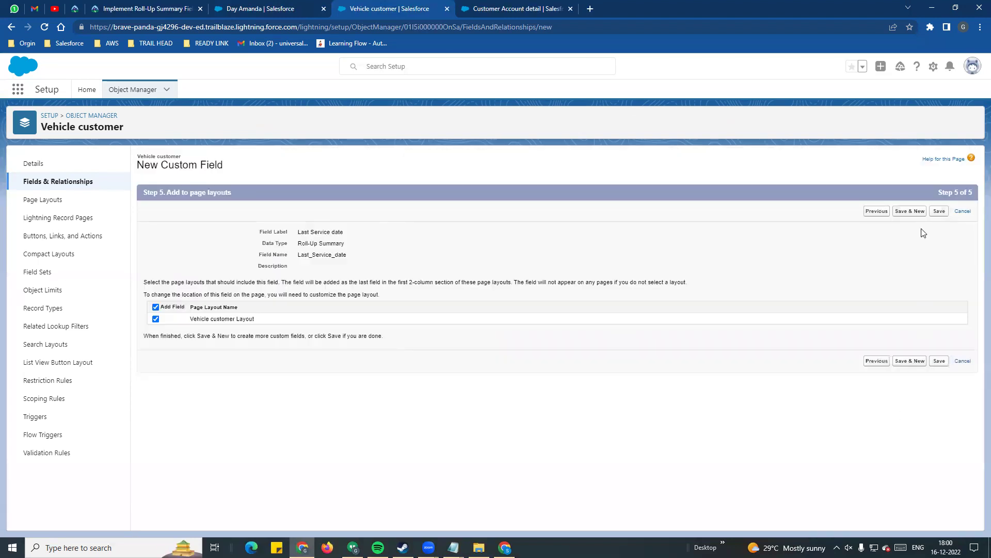
pyautogui.click(938, 211)
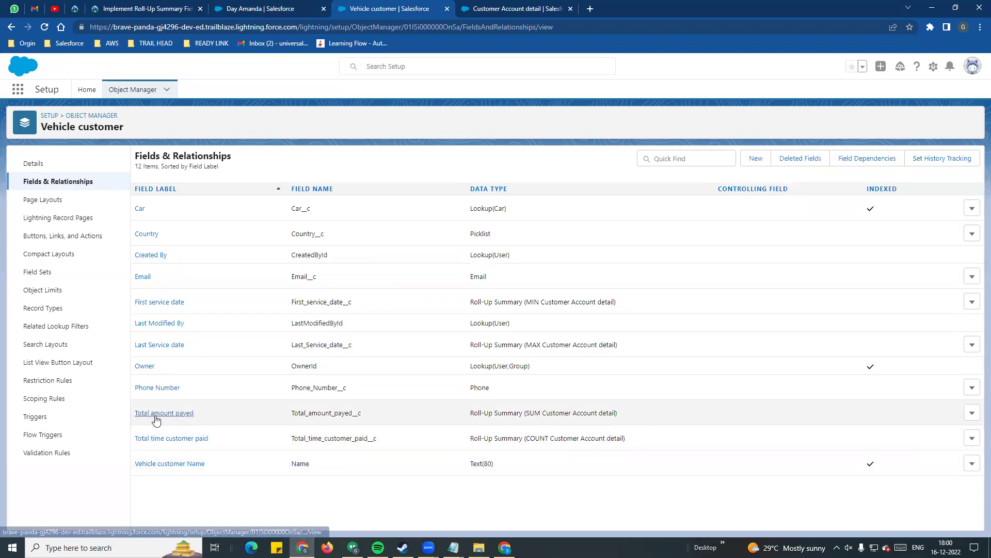
pyautogui.doubleClick(295, 414)
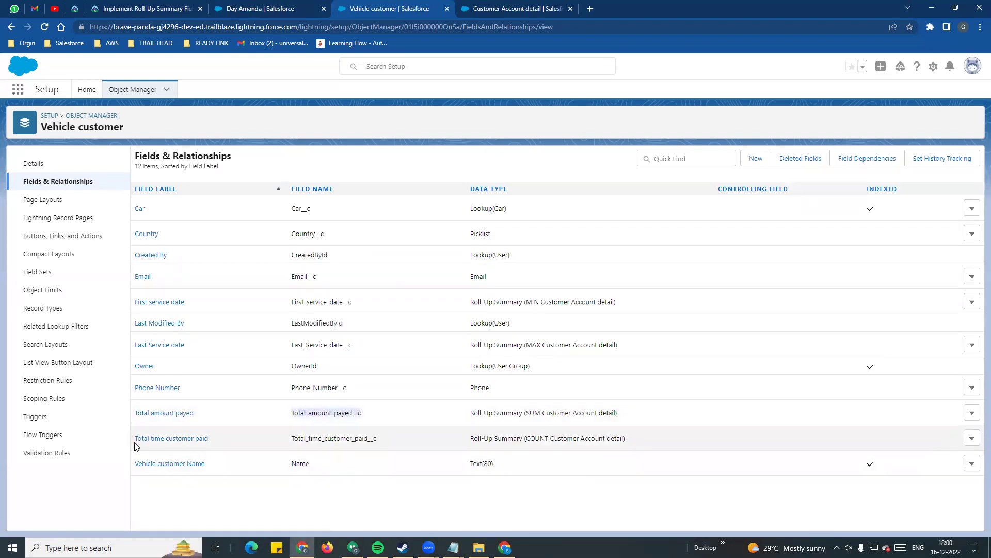
pyautogui.moveTo(221, 445); pyautogui.dragTo(133, 444)
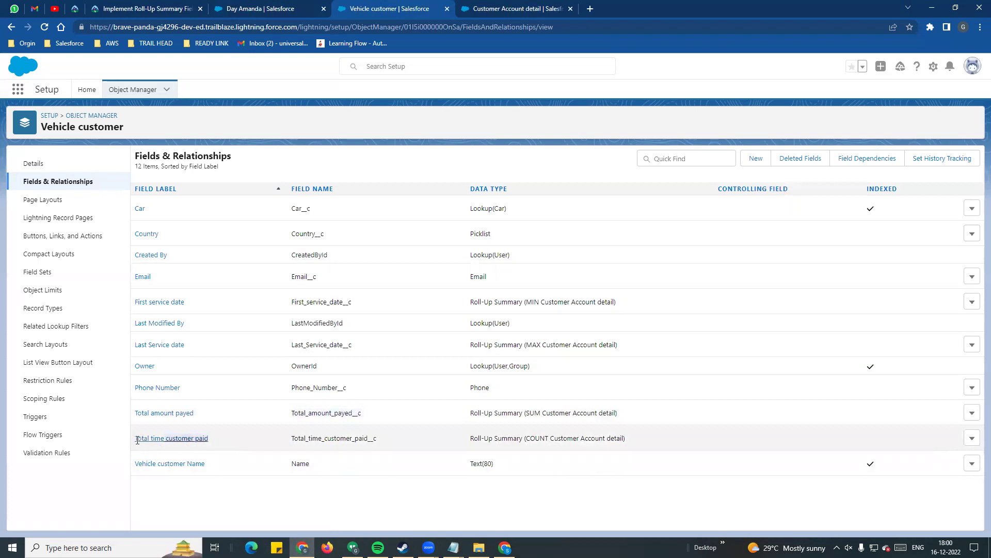
pyautogui.moveTo(297, 440); pyautogui.dragTo(390, 440)
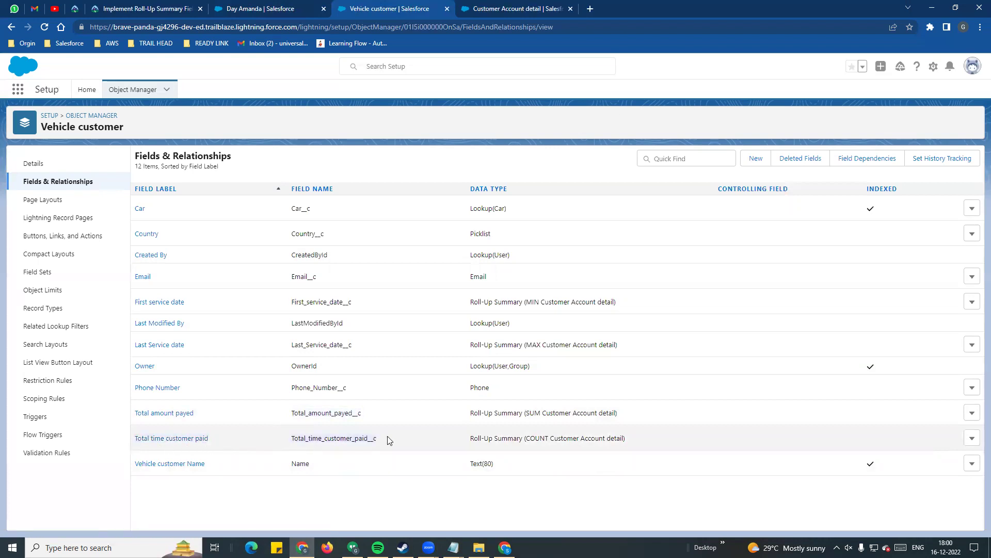
pyautogui.moveTo(470, 301); pyautogui.dragTo(681, 310)
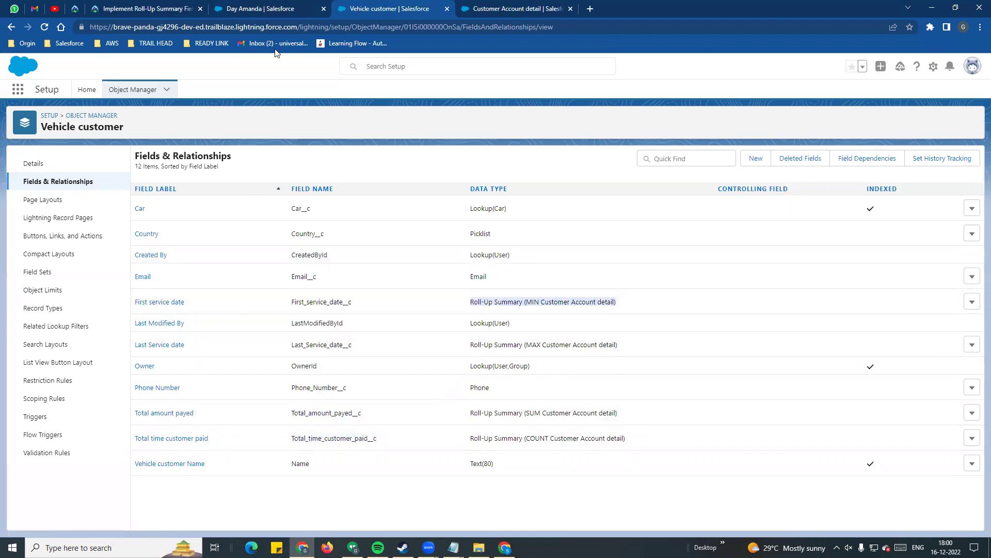
pyautogui.click(261, 6)
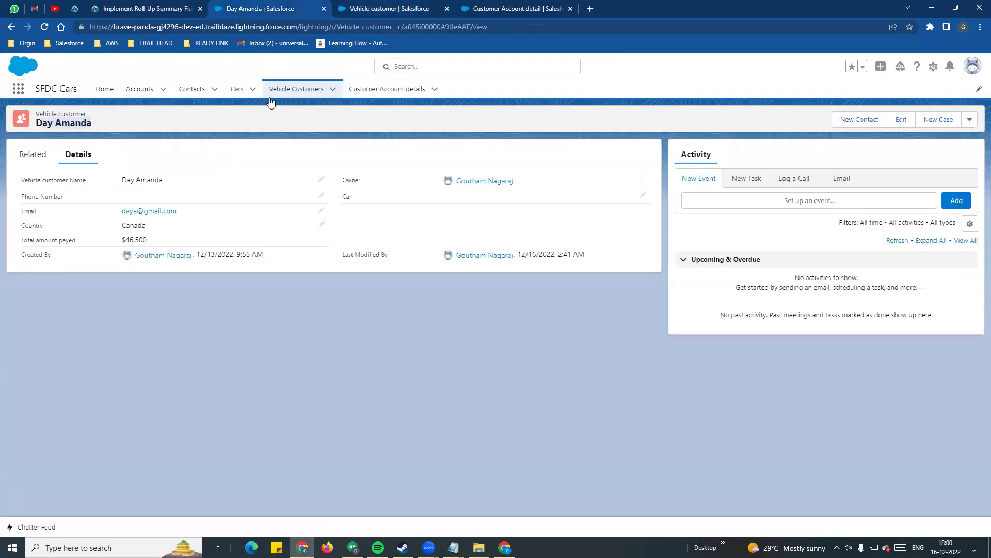
# - Reload the customer record and check first service 12/16/2022 and last 12/29/2022
pyautogui.click(44, 27)
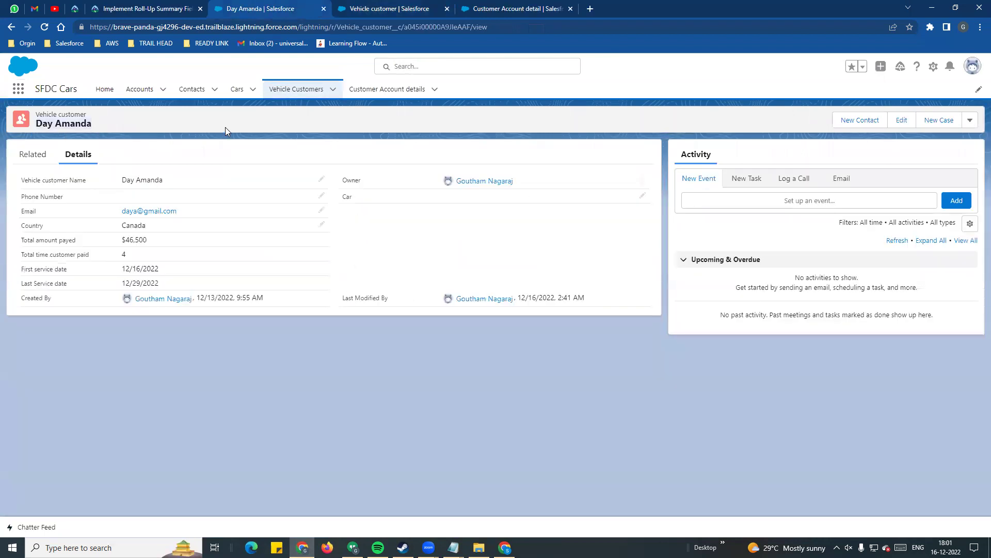
pyautogui.moveTo(22, 269); pyautogui.dragTo(61, 271)
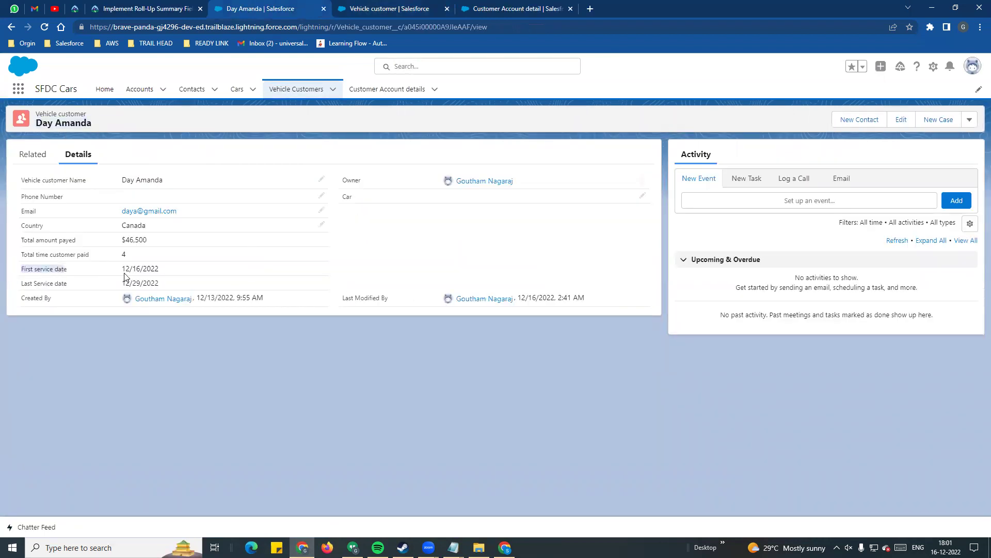
pyautogui.moveTo(122, 270); pyautogui.dragTo(209, 272)
pyautogui.click(4, 288)
pyautogui.moveTo(122, 284); pyautogui.dragTo(184, 284)
pyautogui.click(88, 278)
pyautogui.tripleClick(147, 268)
pyautogui.moveTo(124, 284); pyautogui.dragTo(167, 290)
pyautogui.click(185, 345)
# - Open Customer Account details in a new tab and start a new record
pyautogui.rightClick(408, 89)
pyautogui.click(412, 98)
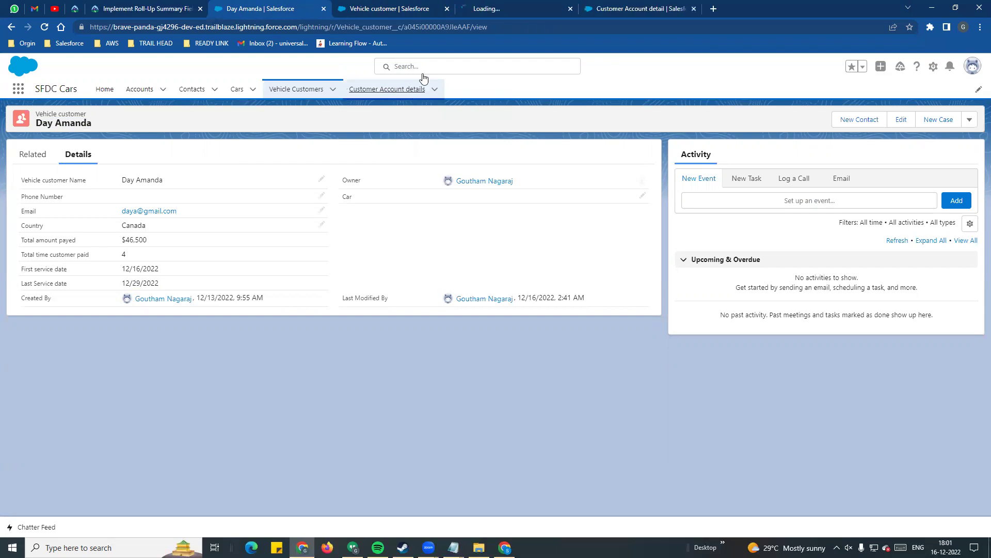
pyautogui.hotkey('ctrl', 'Tab')
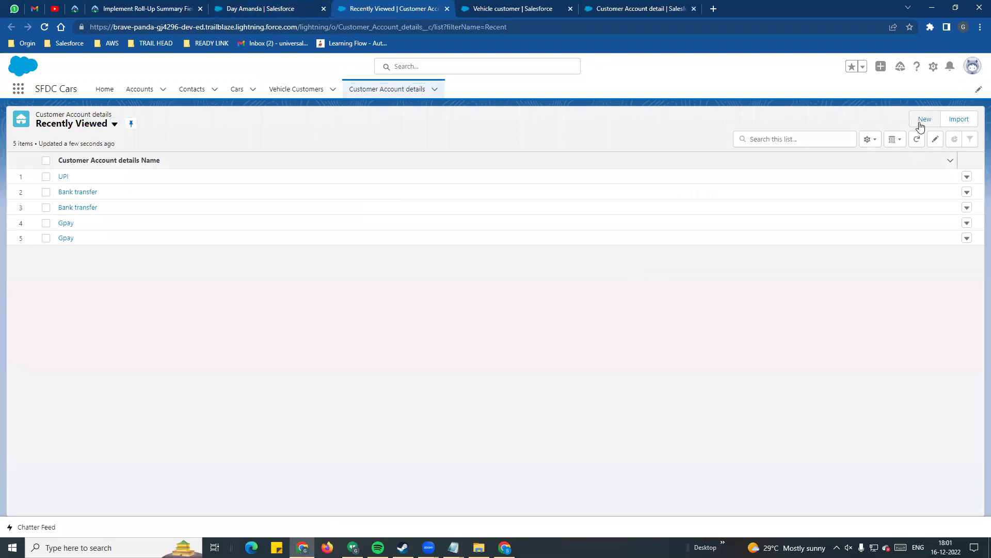
pyautogui.click(920, 126)
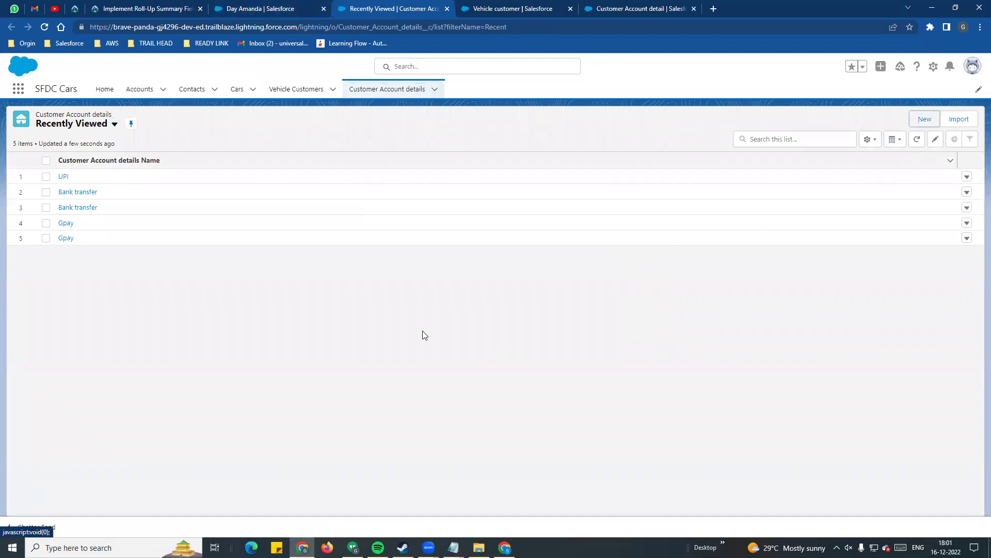
# - Enter name, bank account number, payment type Others, and link the vehicle customer
pyautogui.click(356, 196)
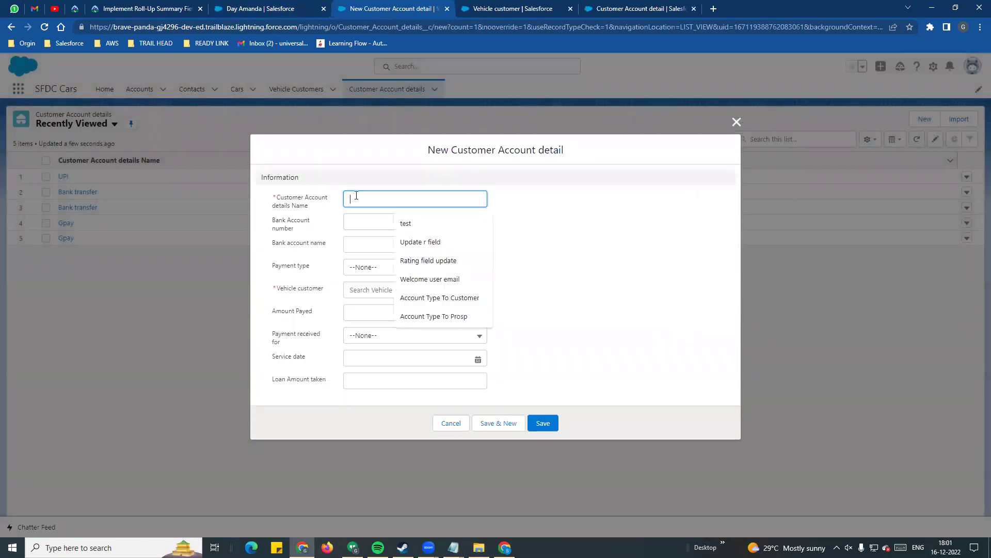
pyautogui.write('z')
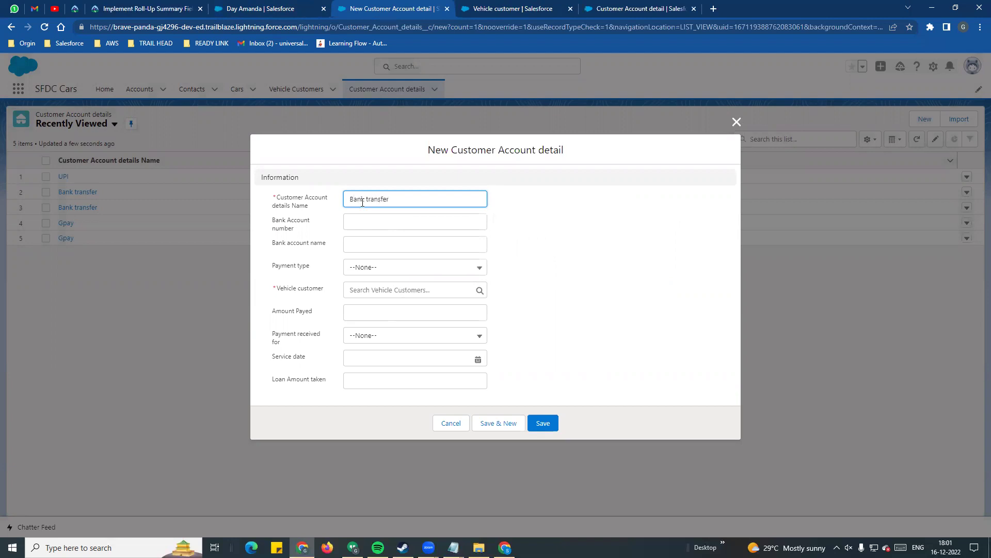
pyautogui.click(363, 222)
pyautogui.click(397, 259)
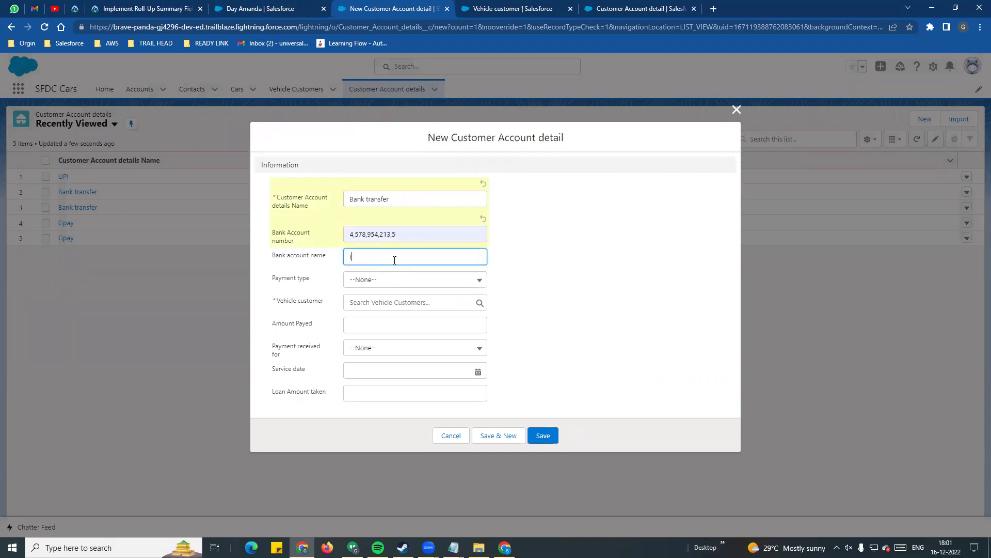
pyautogui.click(396, 285)
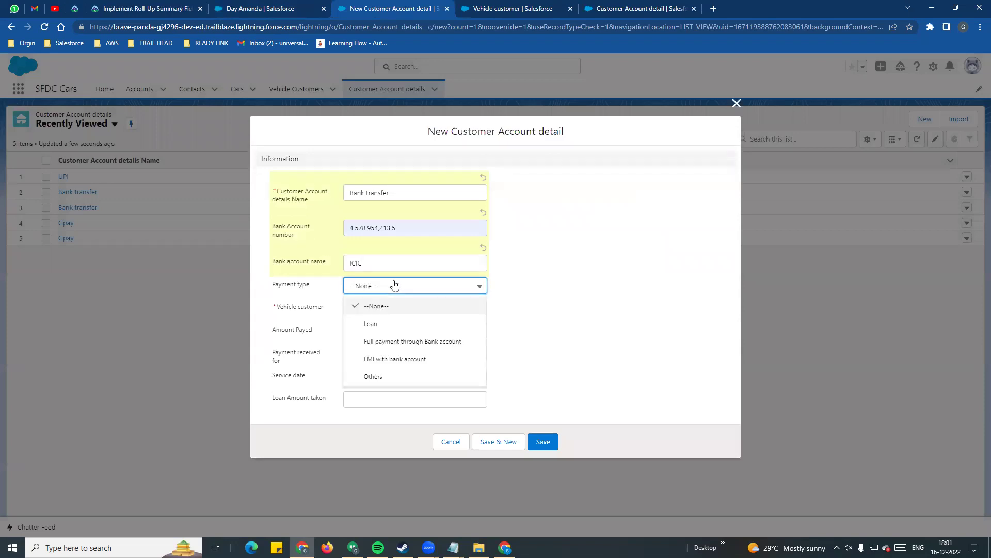
pyautogui.click(394, 378)
pyautogui.click(367, 314)
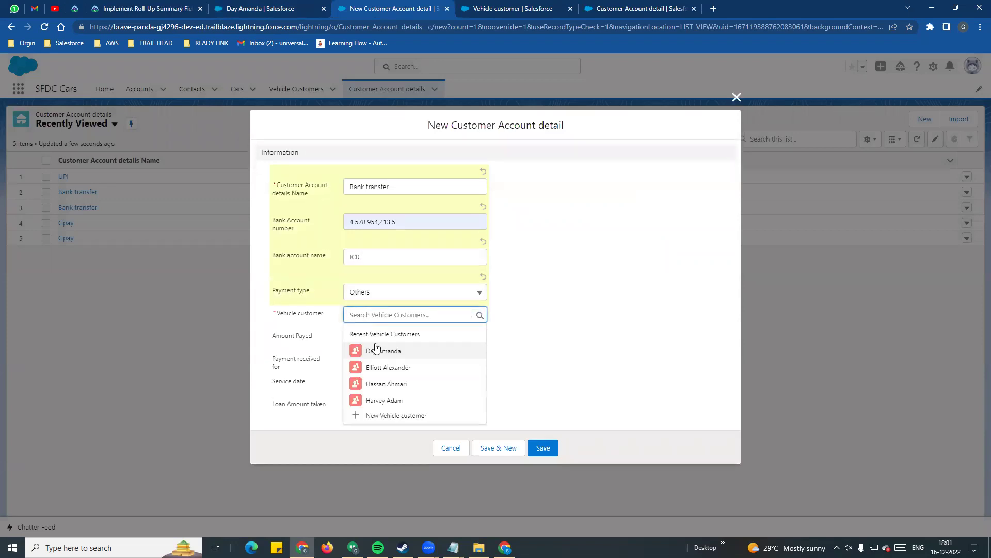
pyautogui.click(381, 348)
# - Set amount $400, received for Service, service date 1/1/2023, and save
pyautogui.click(381, 343)
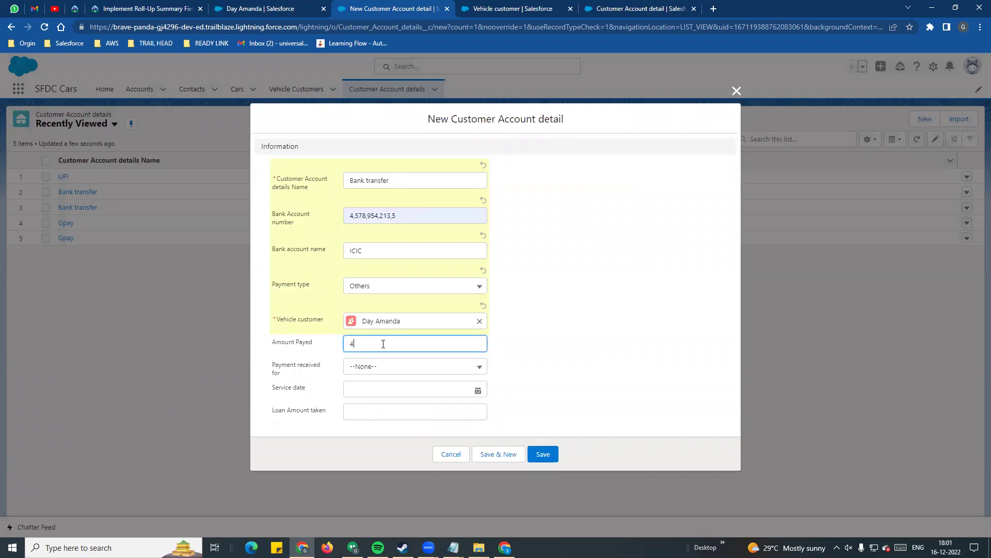
pyautogui.click(411, 367)
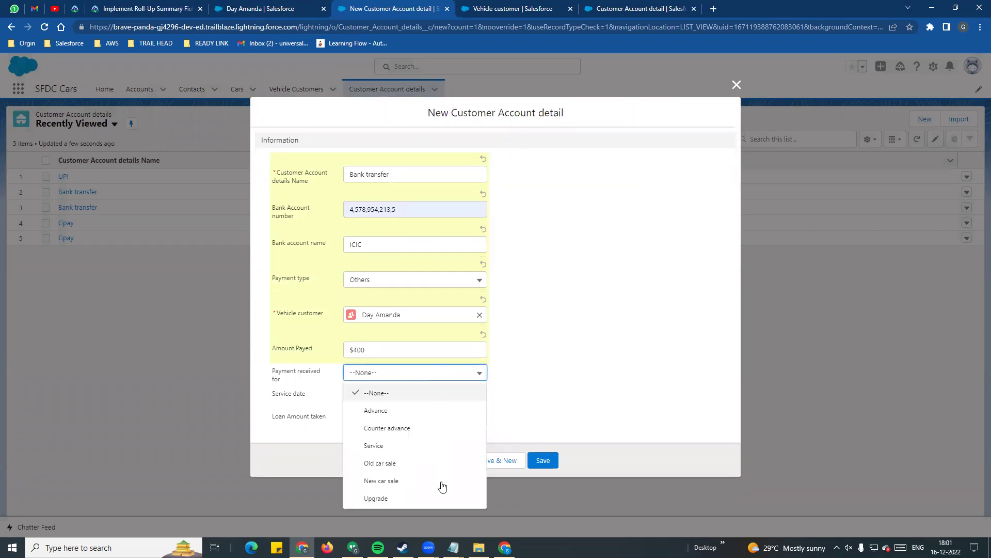
pyautogui.click(420, 445)
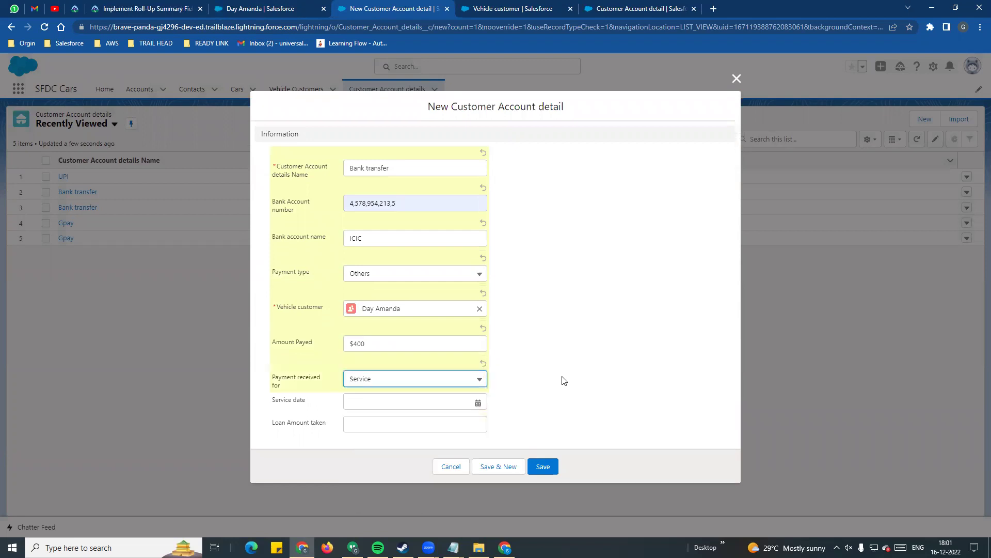
pyautogui.click(479, 404)
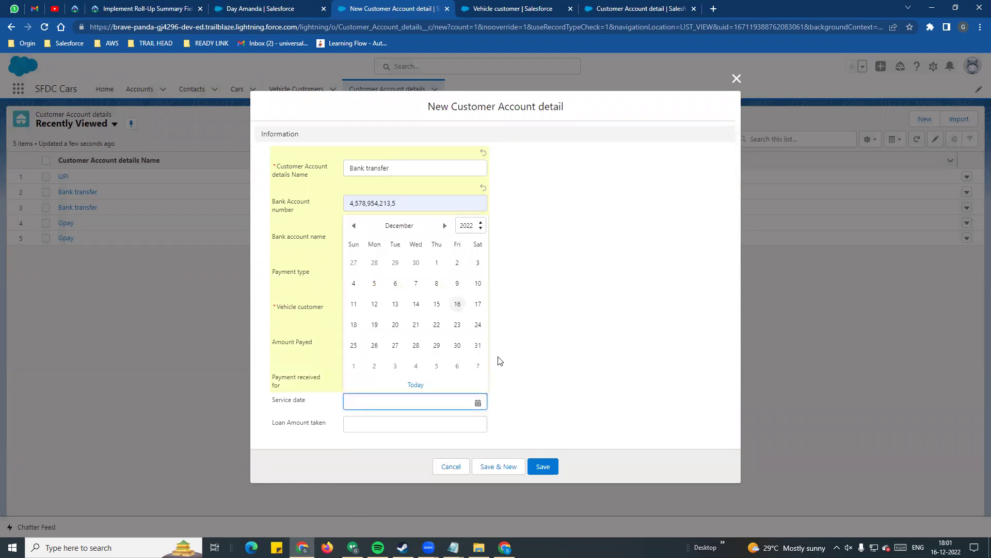
pyautogui.click(444, 226)
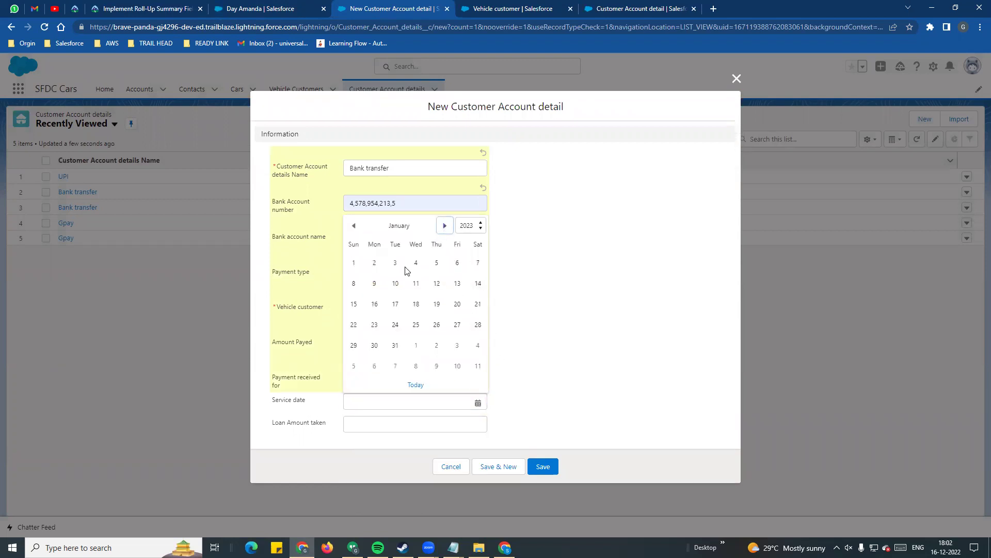
pyautogui.click(353, 263)
pyautogui.click(381, 428)
pyautogui.click(543, 472)
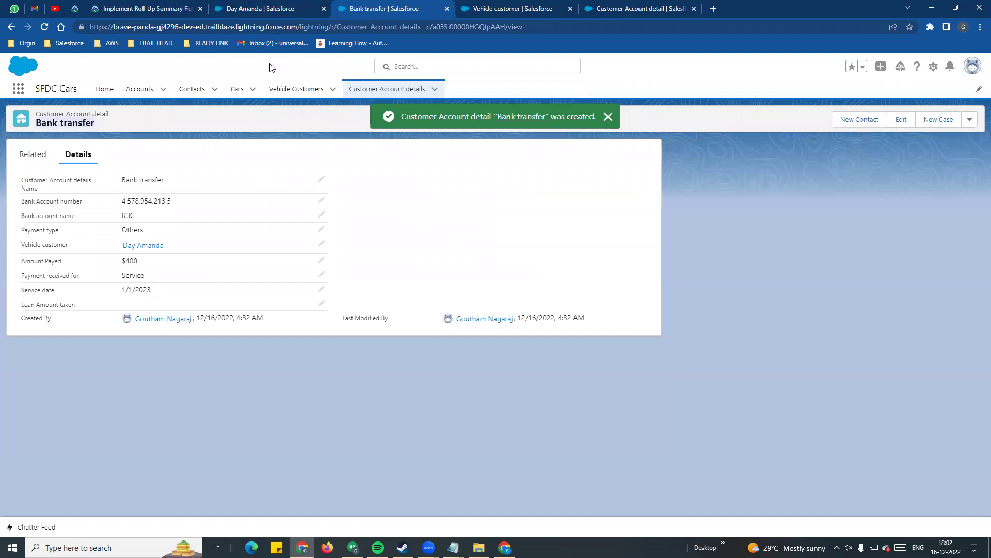
# - Reload the vehicle customer record and verify total $46,900 and last service 1/1/2023
pyautogui.click(274, 7)
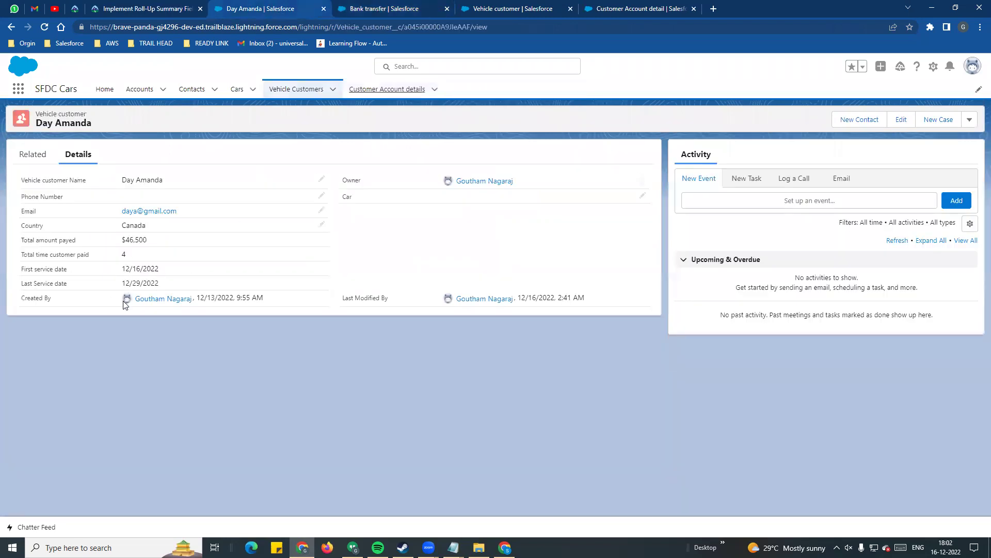
pyautogui.moveTo(121, 283); pyautogui.dragTo(166, 286)
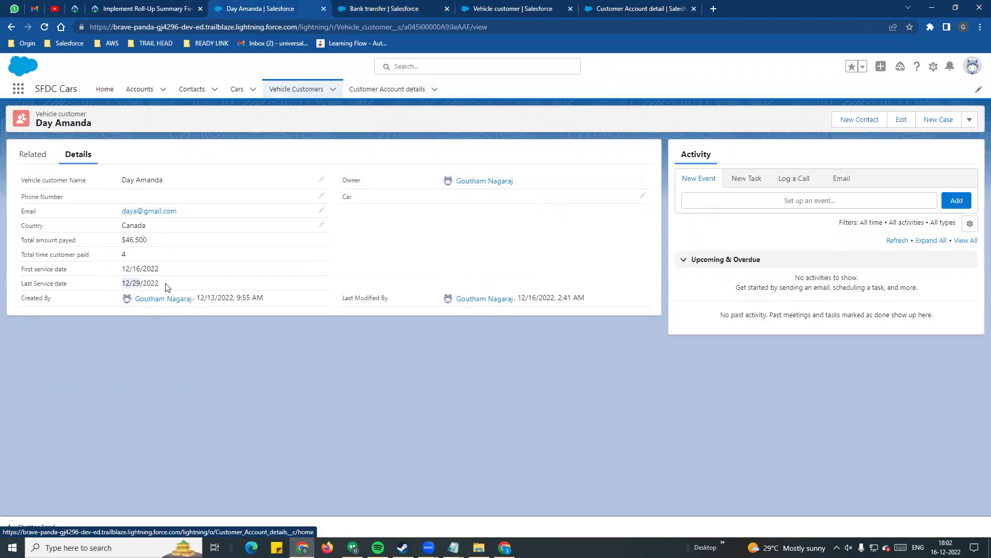
pyautogui.moveTo(124, 239); pyautogui.dragTo(157, 245)
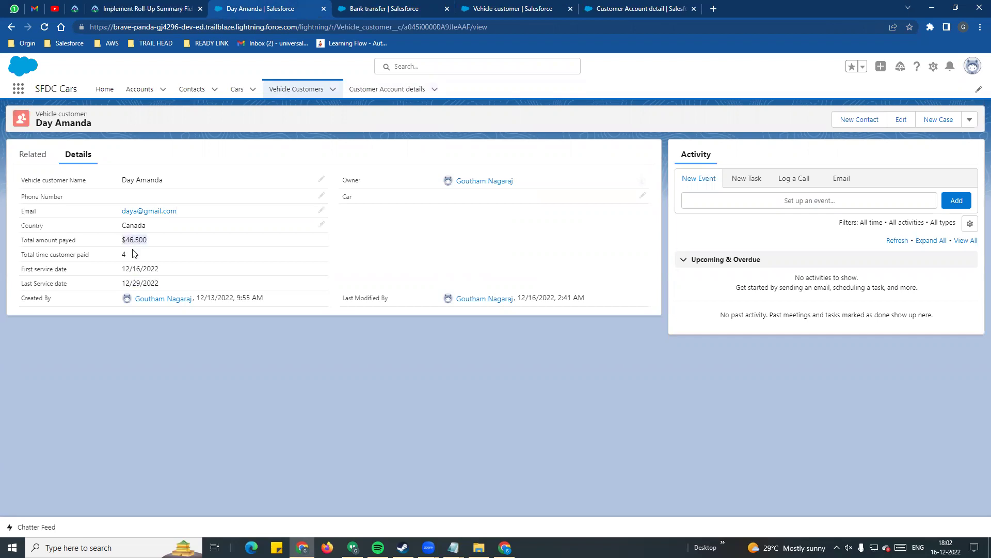
pyautogui.click(44, 28)
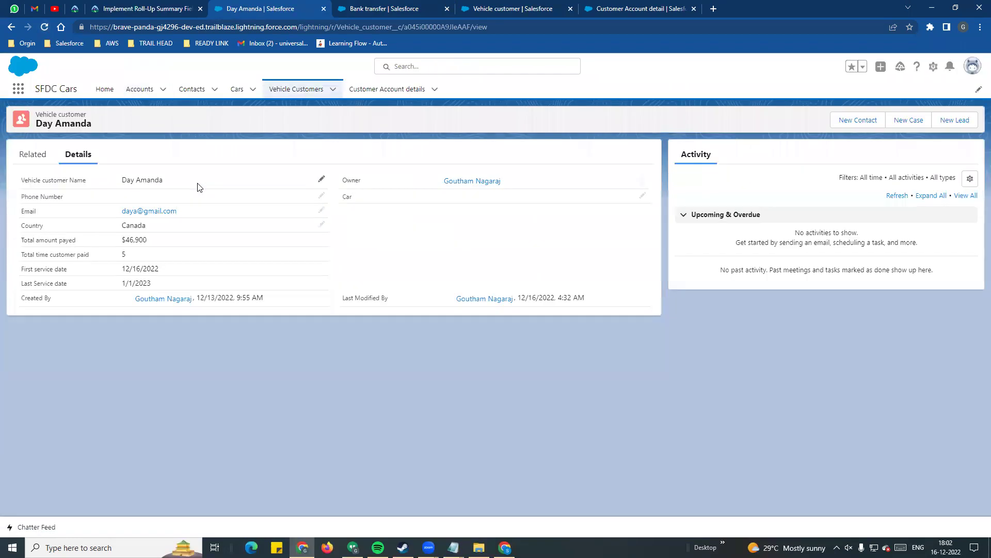
pyautogui.moveTo(24, 241); pyautogui.dragTo(147, 240)
pyautogui.click(141, 239)
pyautogui.doubleClick(142, 241)
pyautogui.moveTo(26, 283); pyautogui.dragTo(173, 283)
pyautogui.click(62, 292)
pyautogui.moveTo(27, 234); pyautogui.dragTo(155, 287)
pyautogui.click(34, 265)
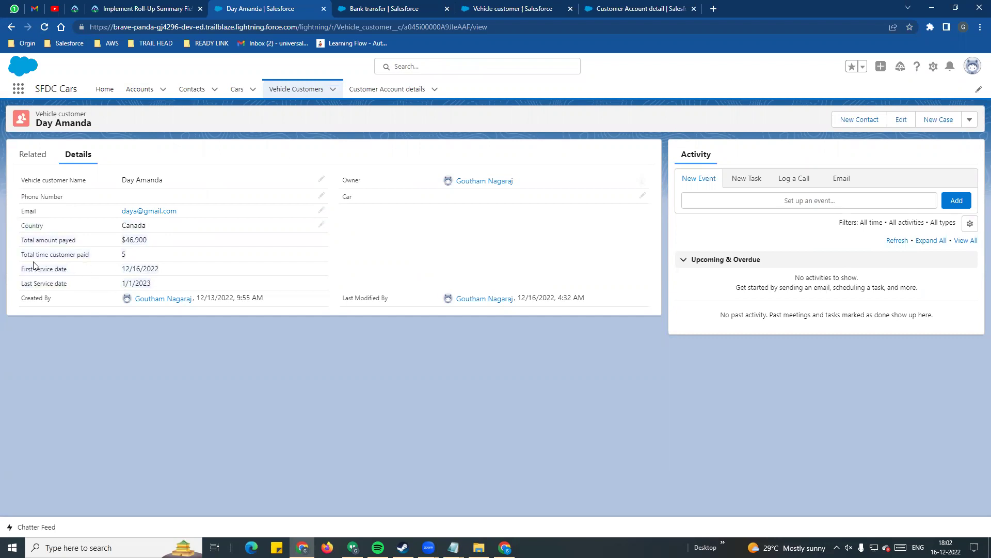
pyautogui.moveTo(49, 269); pyautogui.dragTo(126, 270)
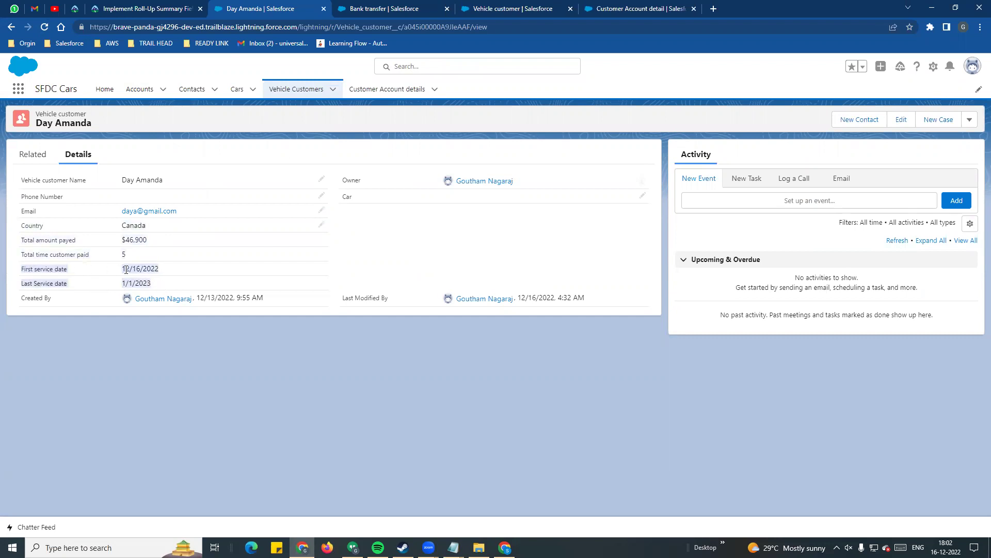
pyautogui.click(181, 284)
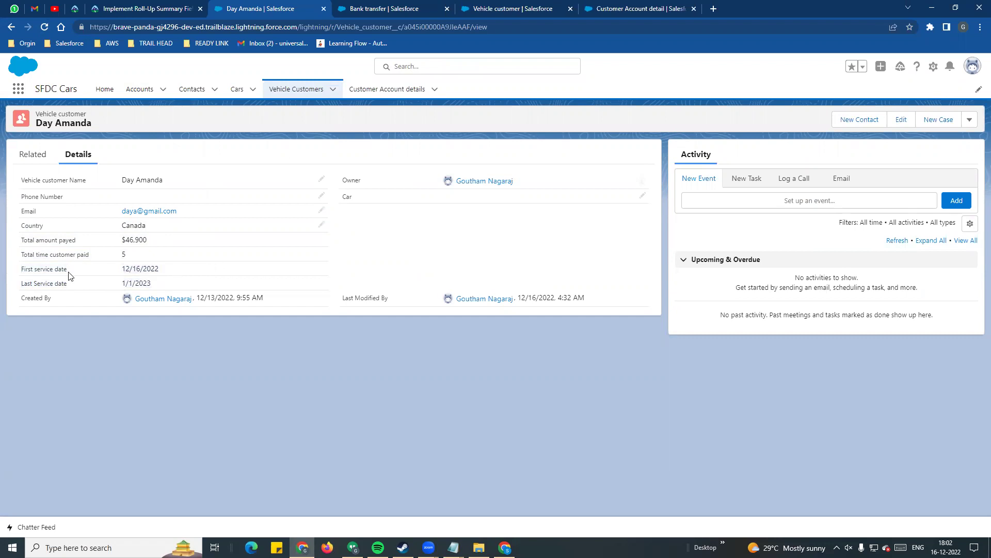
# - Check the Related Customer Account details list, return to Details, then bring up Notepad notes
pyautogui.click(46, 164)
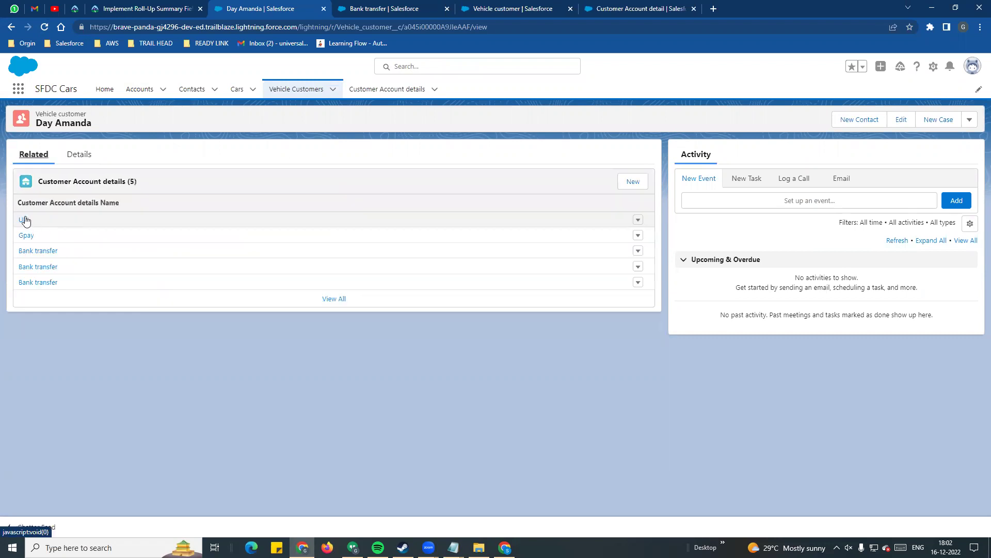
pyautogui.moveTo(24, 221)
pyautogui.click(79, 155)
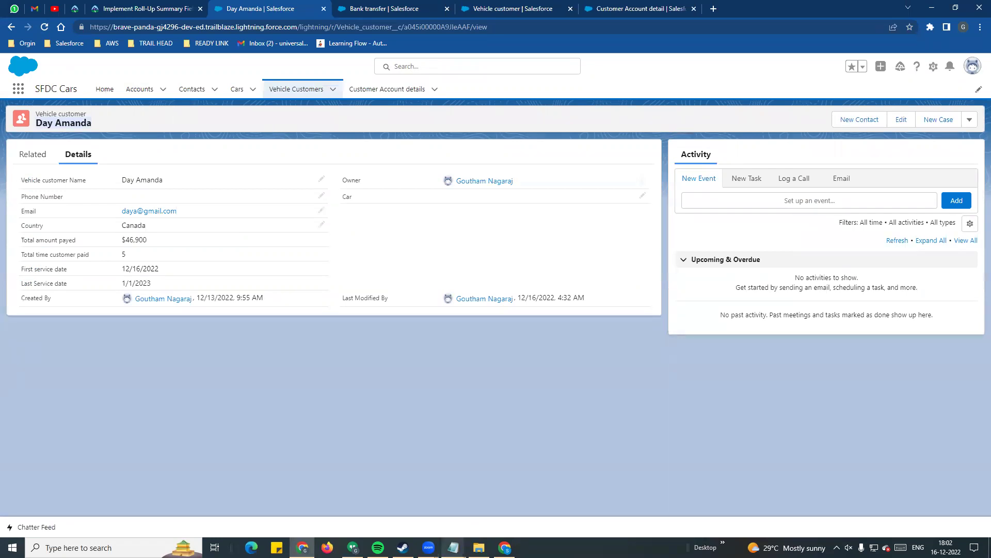
pyautogui.moveTo(455, 545)
pyautogui.click(509, 508)
# - Review notes on SUM's allowed field types, MIN with dates, and all four roll-up types
pyautogui.click(220, 160)
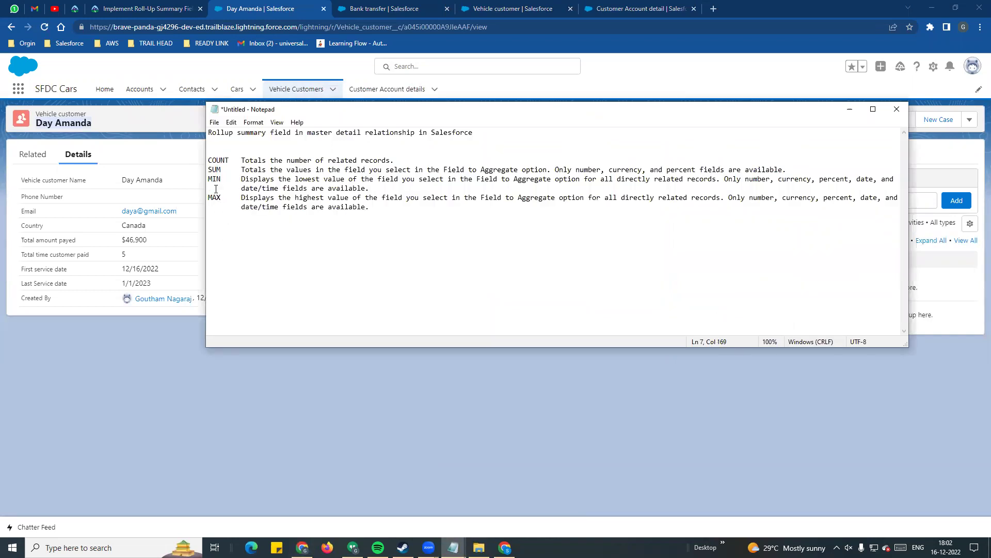
pyautogui.doubleClick(214, 169)
pyautogui.click(622, 170)
pyautogui.moveTo(559, 169); pyautogui.dragTo(720, 169)
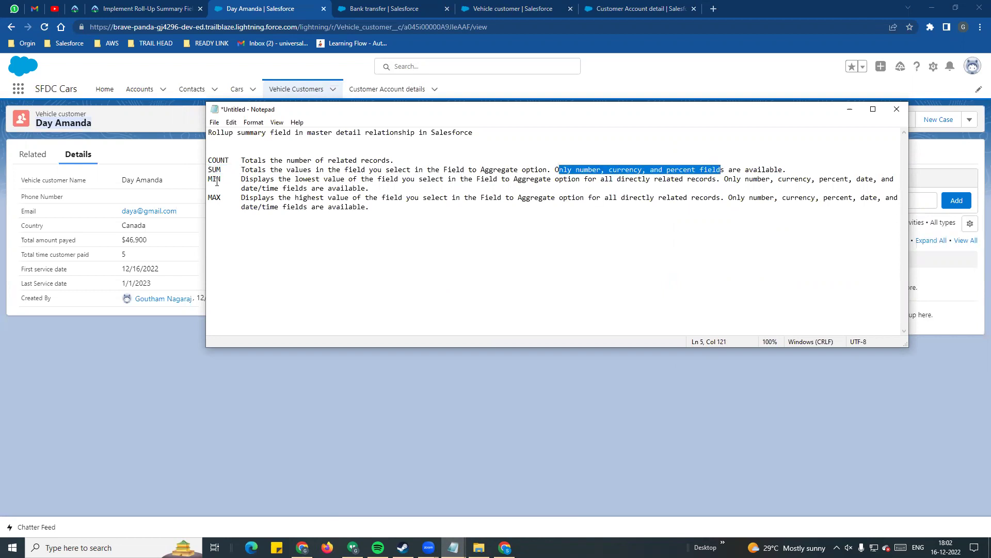
pyautogui.click(212, 198)
pyautogui.moveTo(564, 165); pyautogui.dragTo(770, 170)
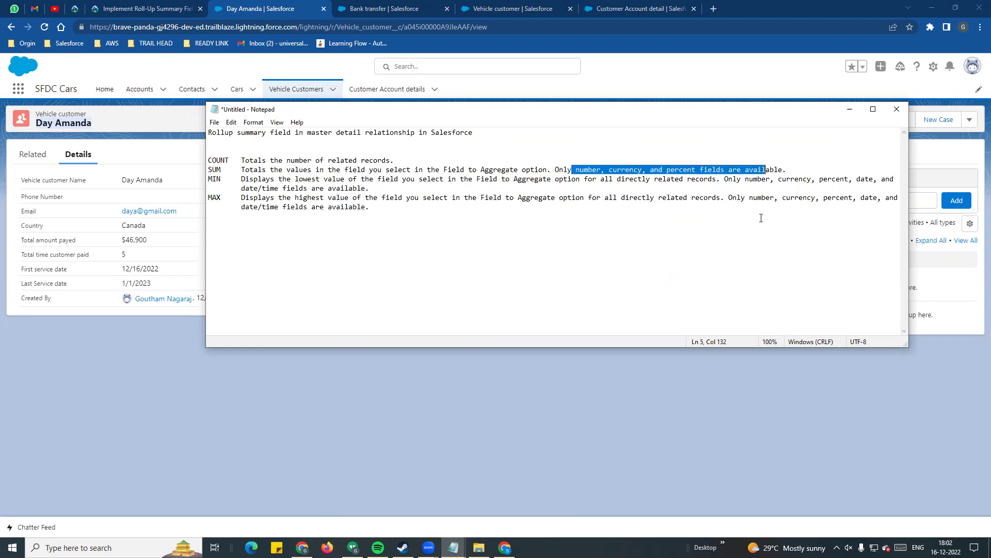
pyautogui.hotkey('ctrl', 'End')
pyautogui.moveTo(240, 188); pyautogui.dragTo(370, 188)
pyautogui.click(394, 237)
pyautogui.moveTo(209, 170); pyautogui.dragTo(380, 219)
pyautogui.click(354, 226)
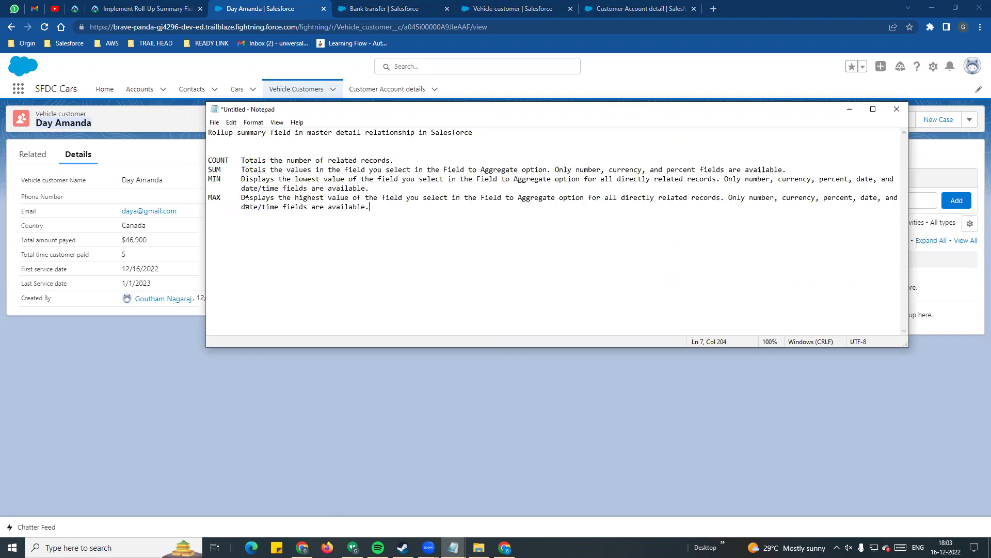
# - Review the master-detail relationship note and title, then return to the customer record
pyautogui.moveTo(309, 133); pyautogui.dragTo(429, 141)
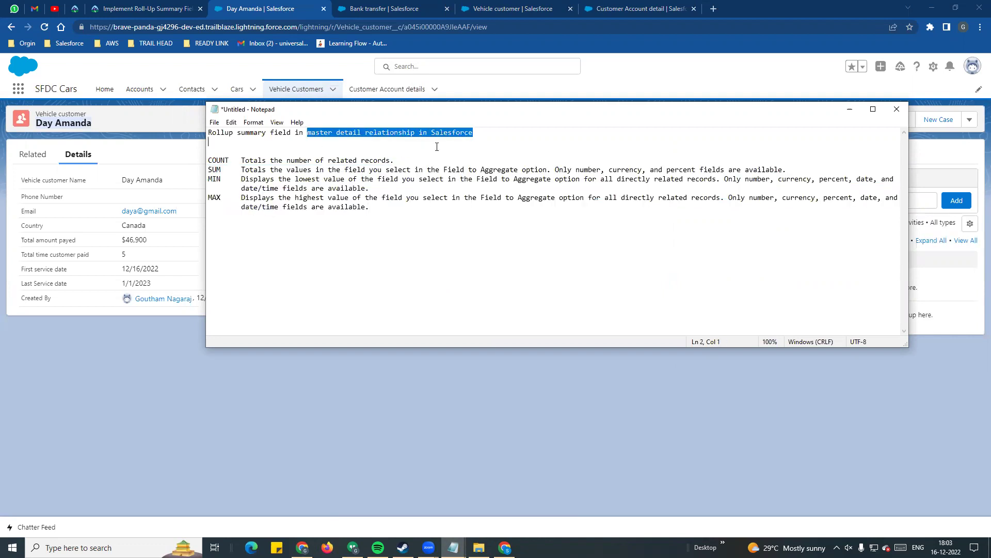
pyautogui.click(409, 146)
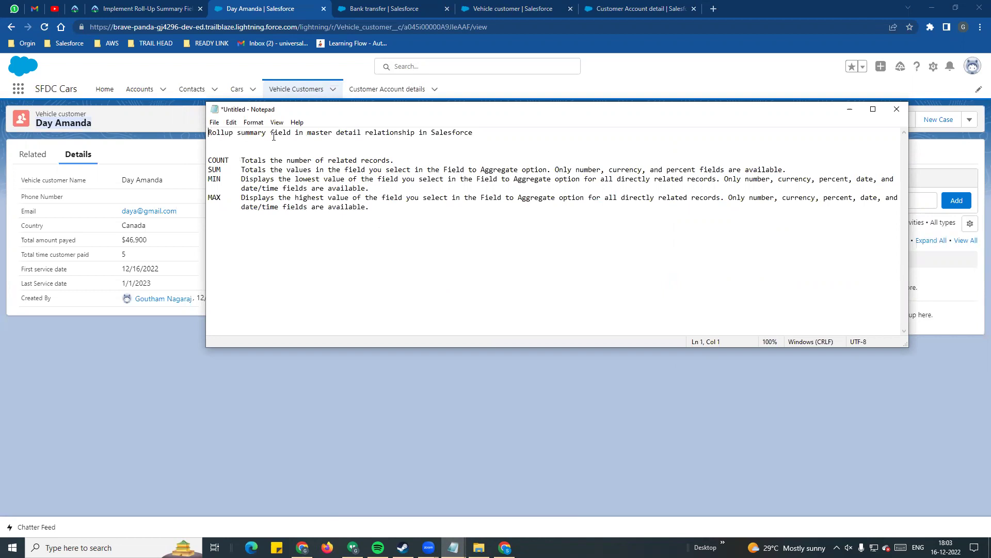
pyautogui.moveTo(274, 137); pyautogui.dragTo(210, 126)
pyautogui.click(182, 124)
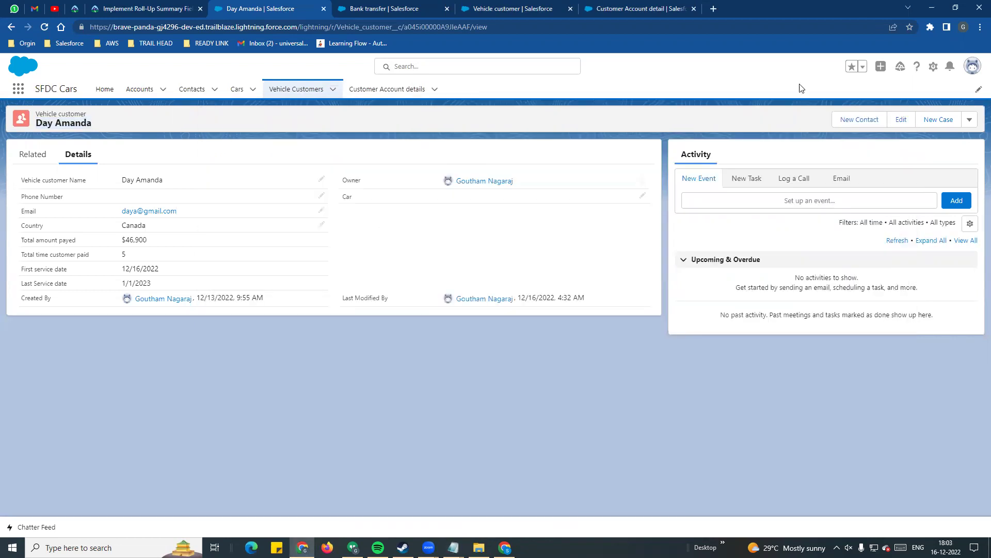